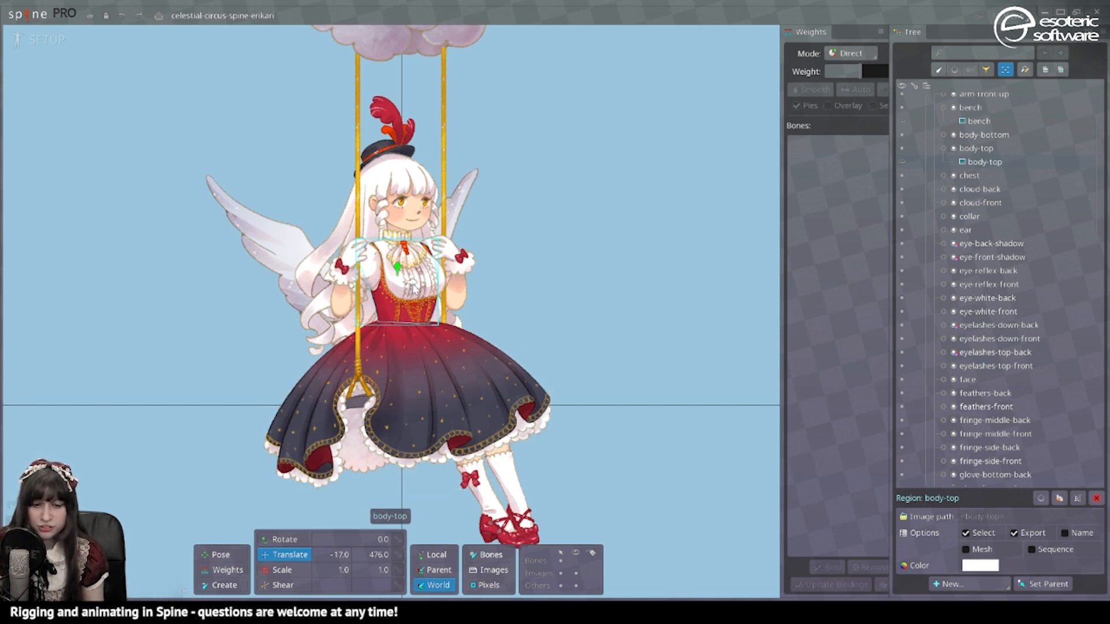
Step: Pull the bodice, upper back arm and chest pieces off to the right
drag(411, 288, 579, 288)
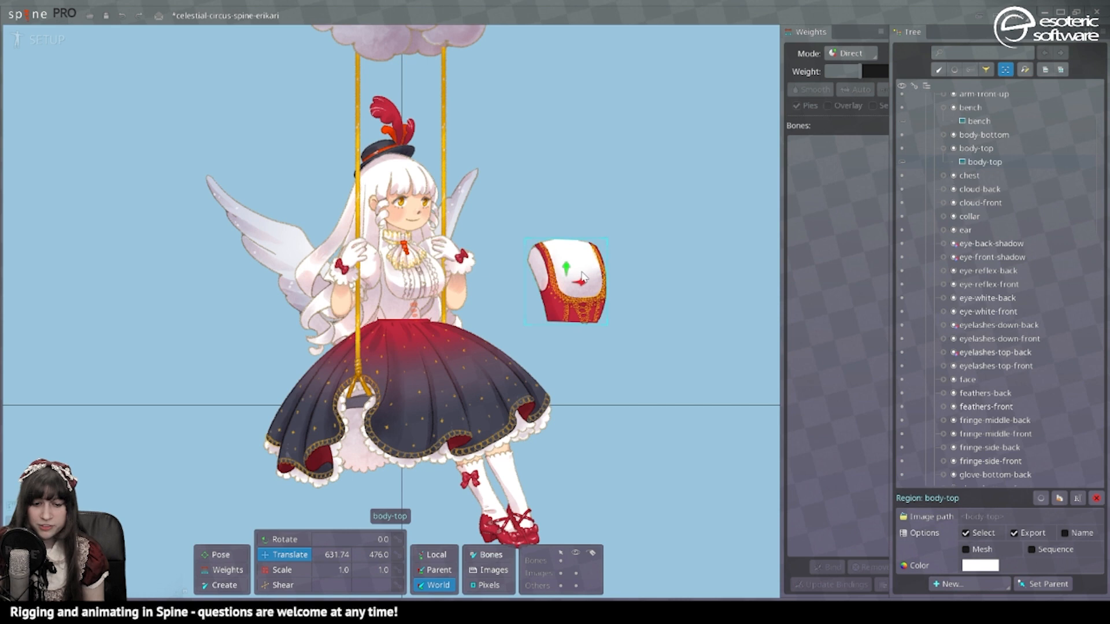
click(431, 289)
drag(454, 275, 664, 259)
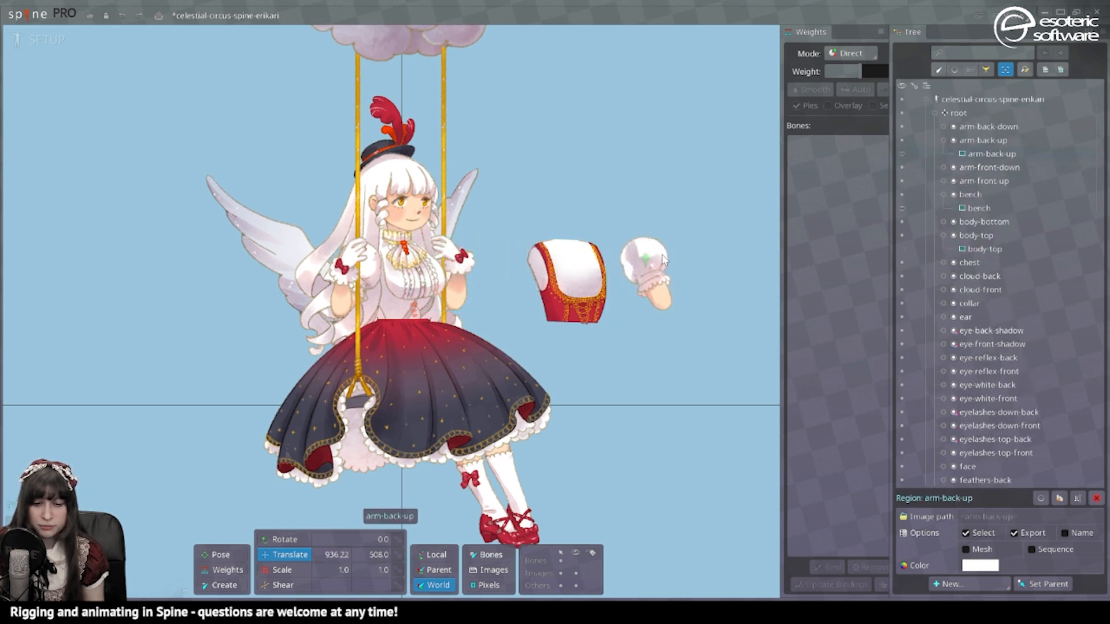
click(422, 282)
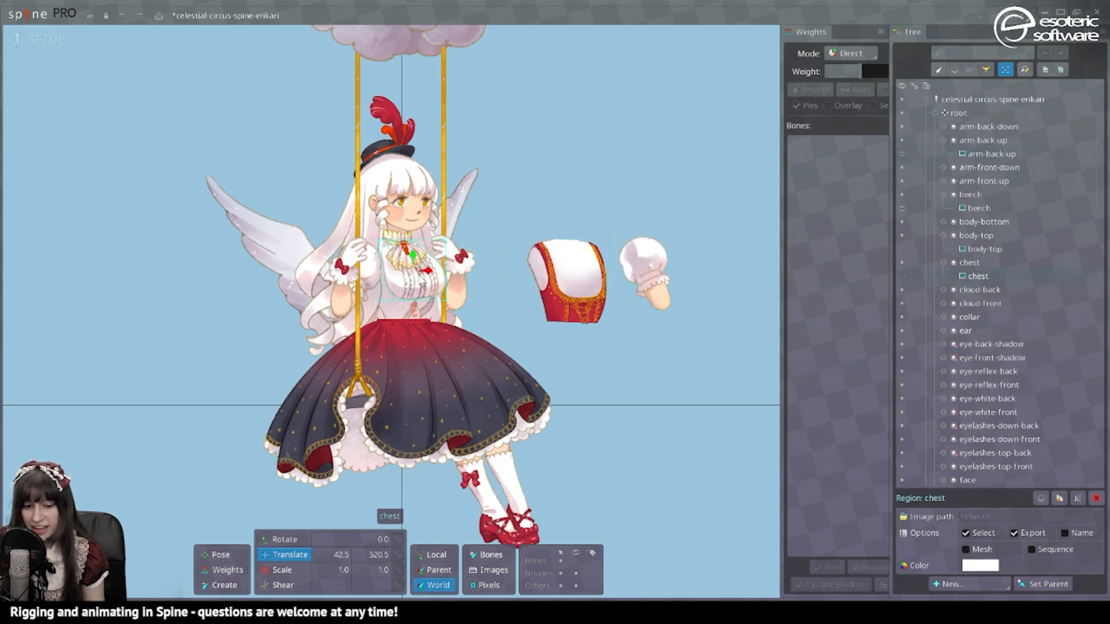
drag(422, 282, 601, 285)
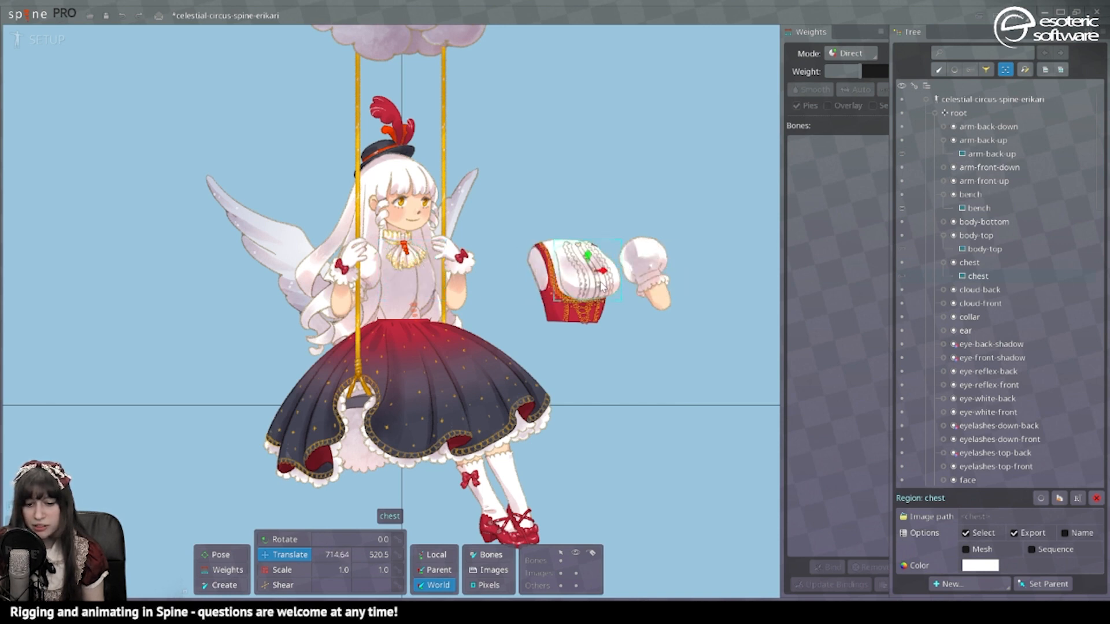
Step: Drag hair-back locks 1–4 to the left and hair-back-6 beside the bodice
click(332, 250)
drag(350, 260, 196, 260)
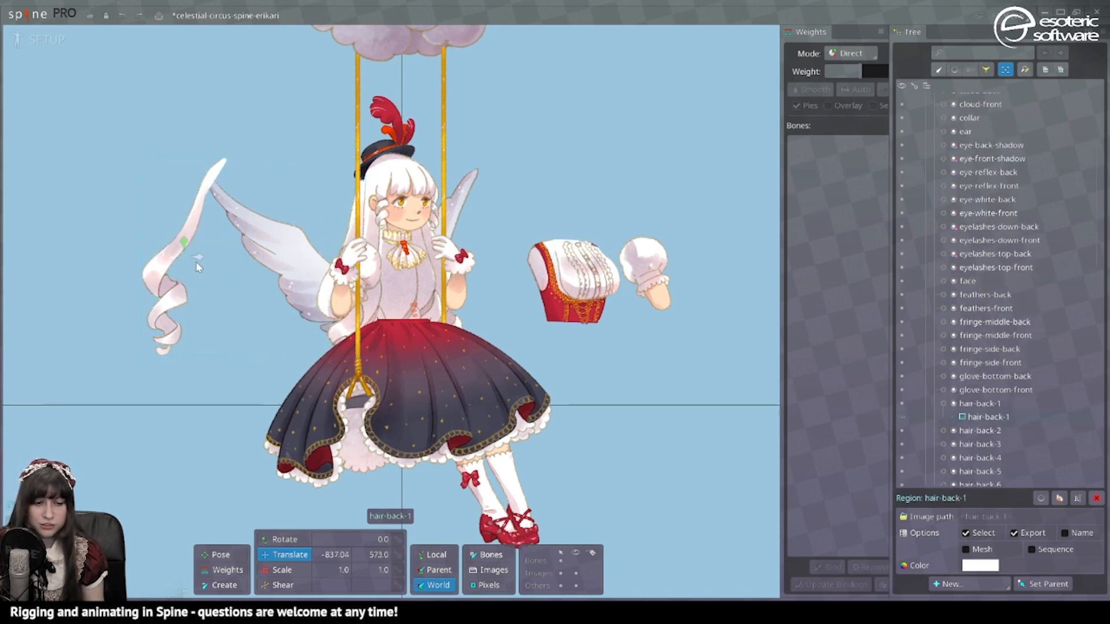
click(393, 277)
drag(407, 282, 226, 283)
click(325, 291)
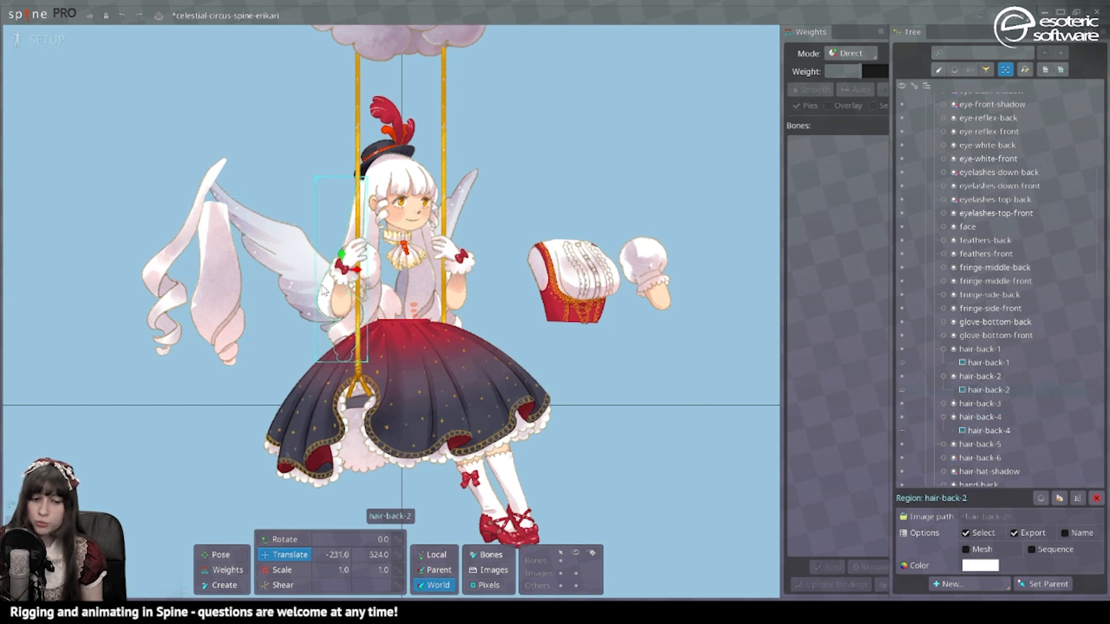
drag(360, 277, 290, 276)
click(370, 301)
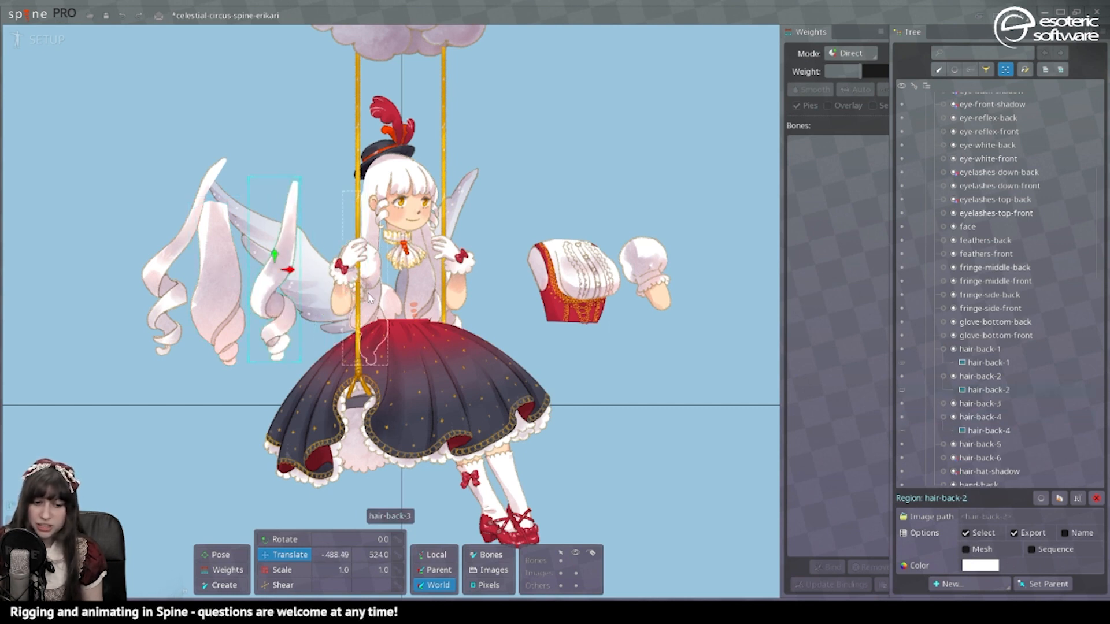
drag(370, 301, 323, 301)
click(424, 298)
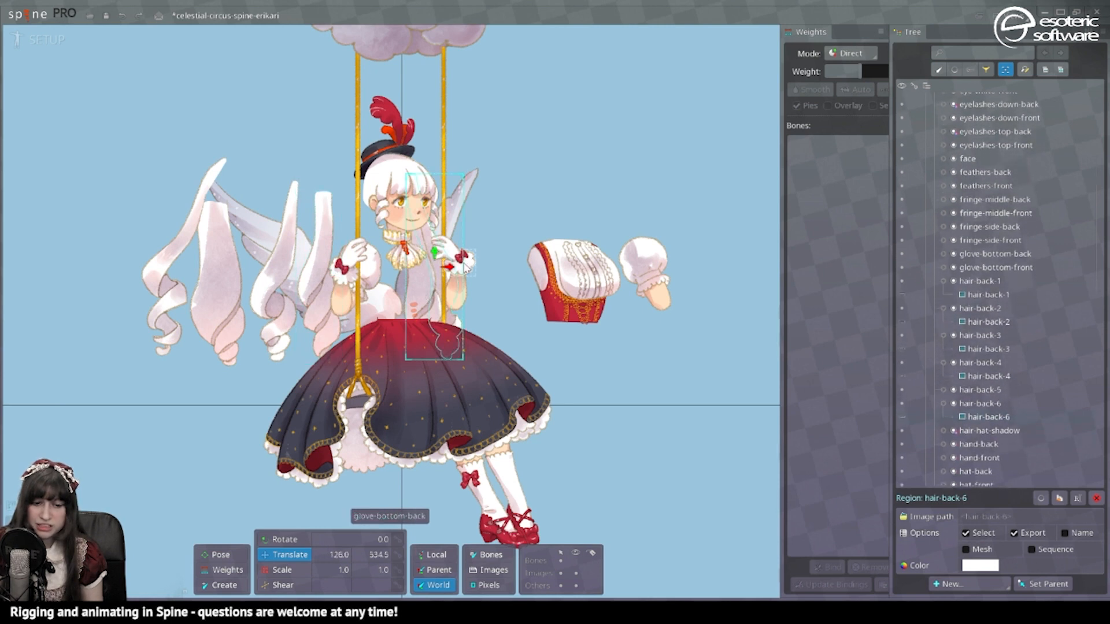
drag(424, 298, 543, 261)
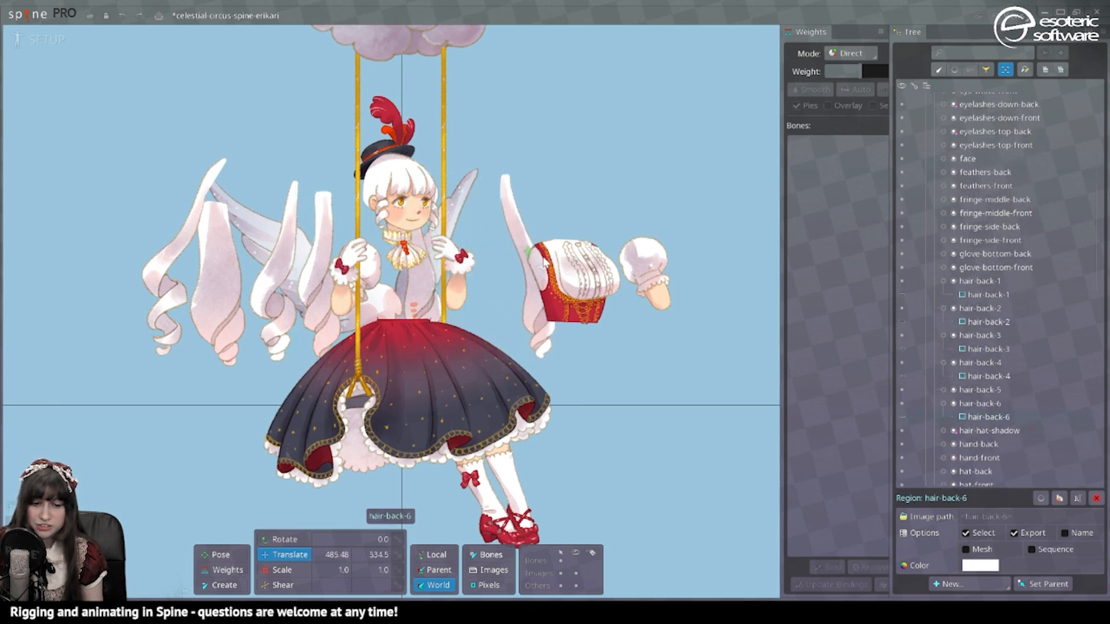
Step: Pull the back and front hat feathers off and lift the back of the hat
click(408, 139)
drag(409, 139, 533, 144)
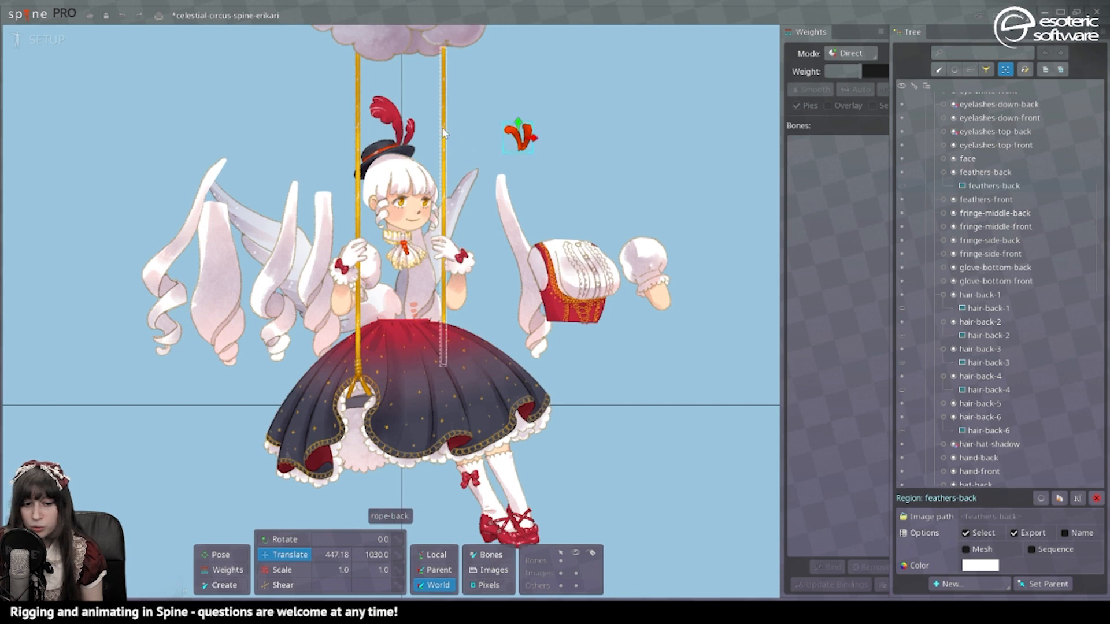
click(408, 132)
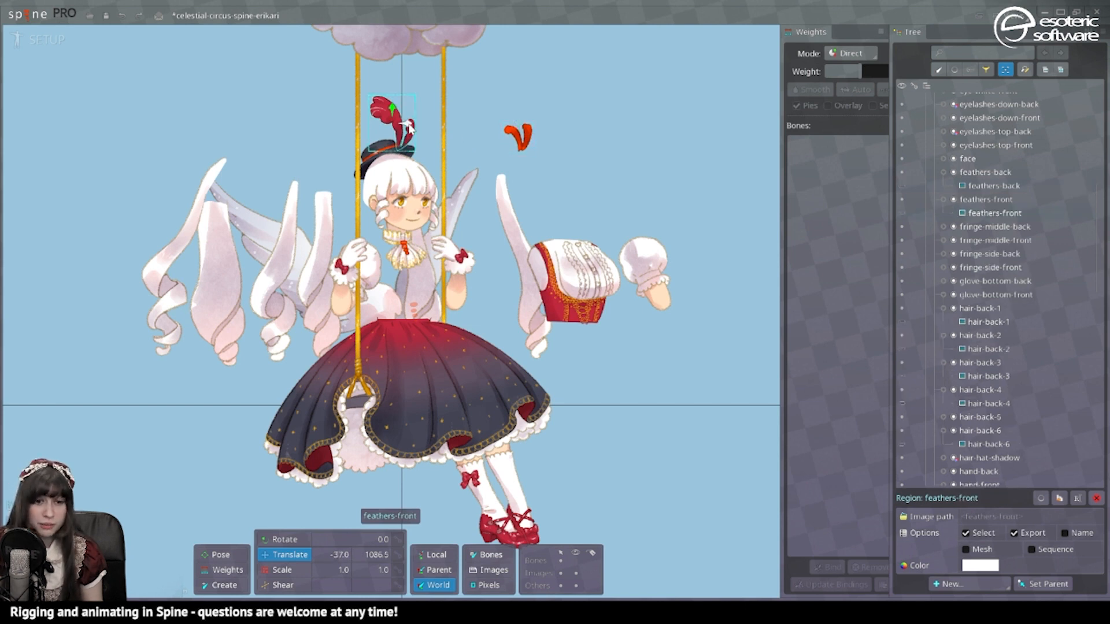
drag(407, 131, 577, 133)
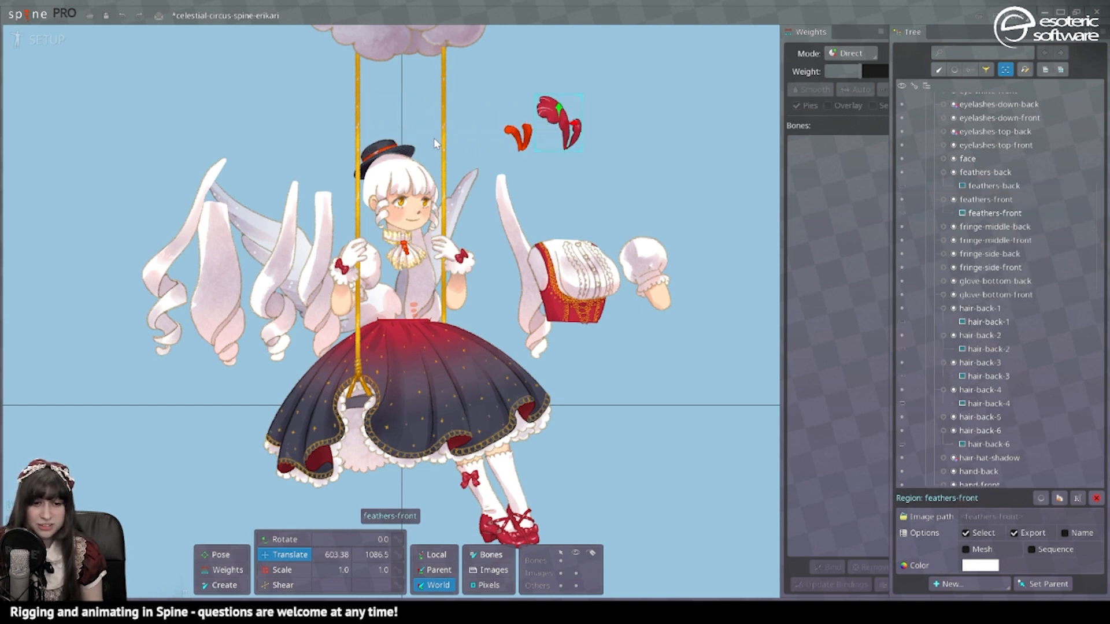
click(397, 154)
drag(398, 153, 474, 137)
click(405, 149)
click(388, 162)
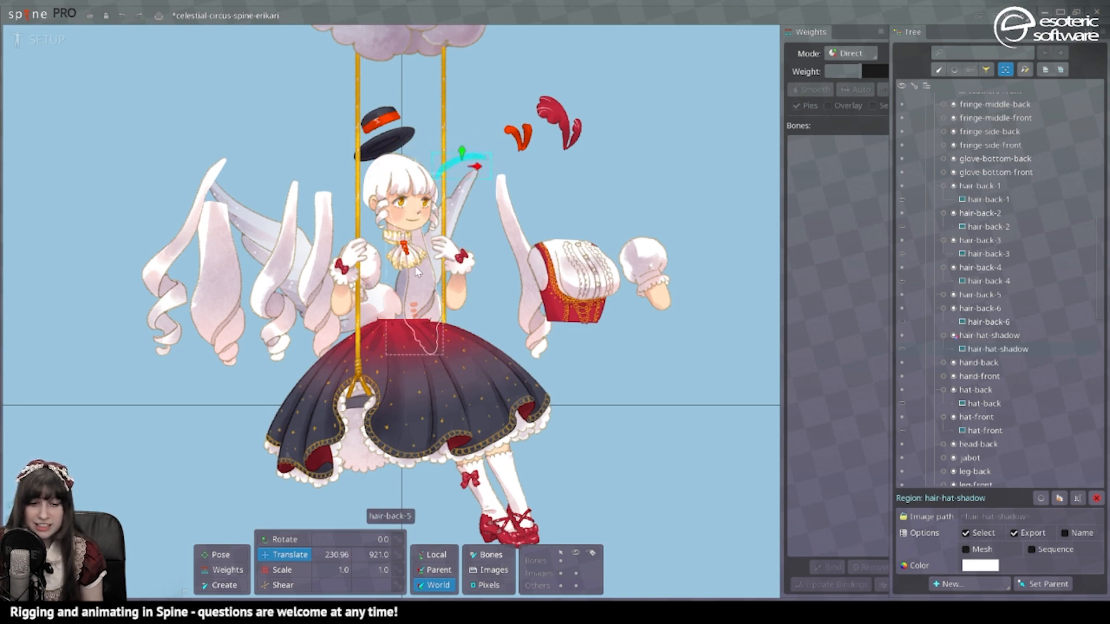
Step: Move the jabot right, then the skirt and underskirt far left to expose the legs
click(408, 254)
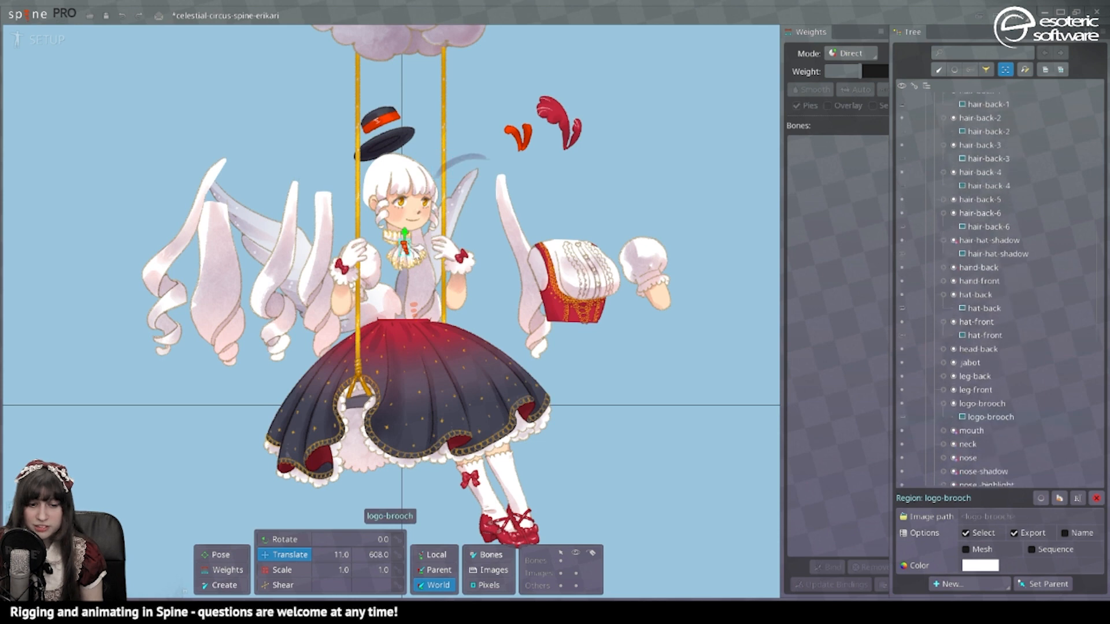
click(408, 253)
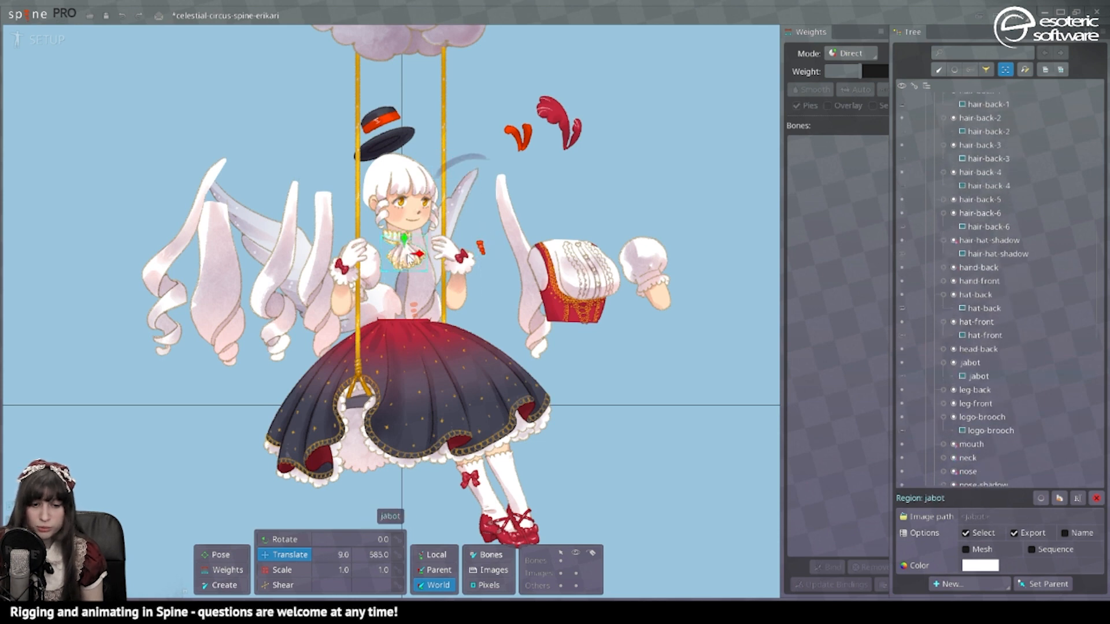
drag(407, 253, 541, 239)
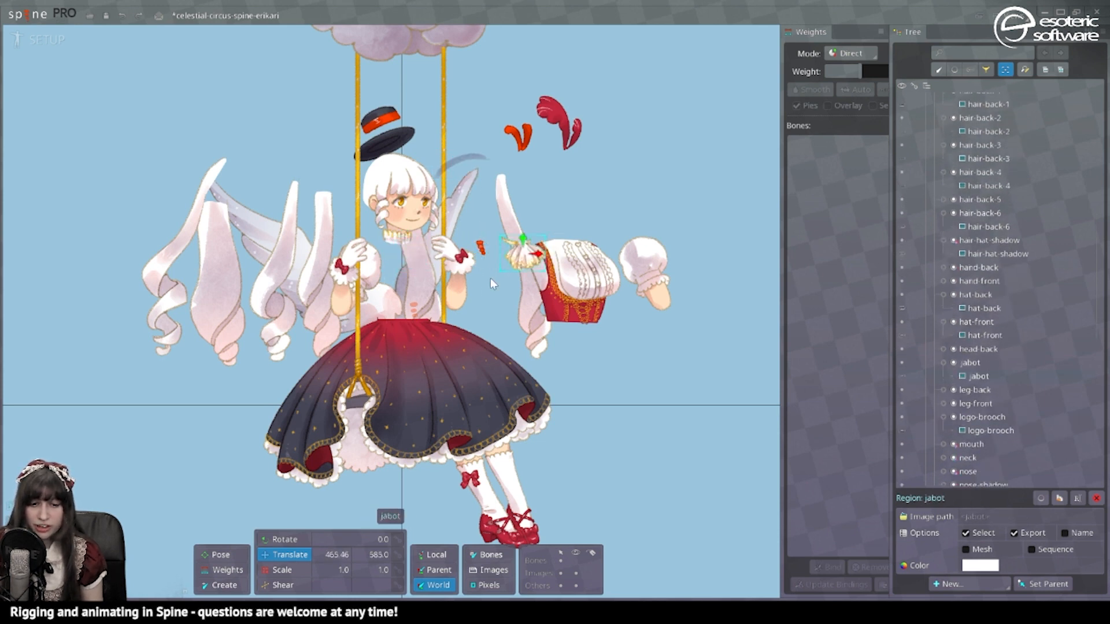
click(446, 350)
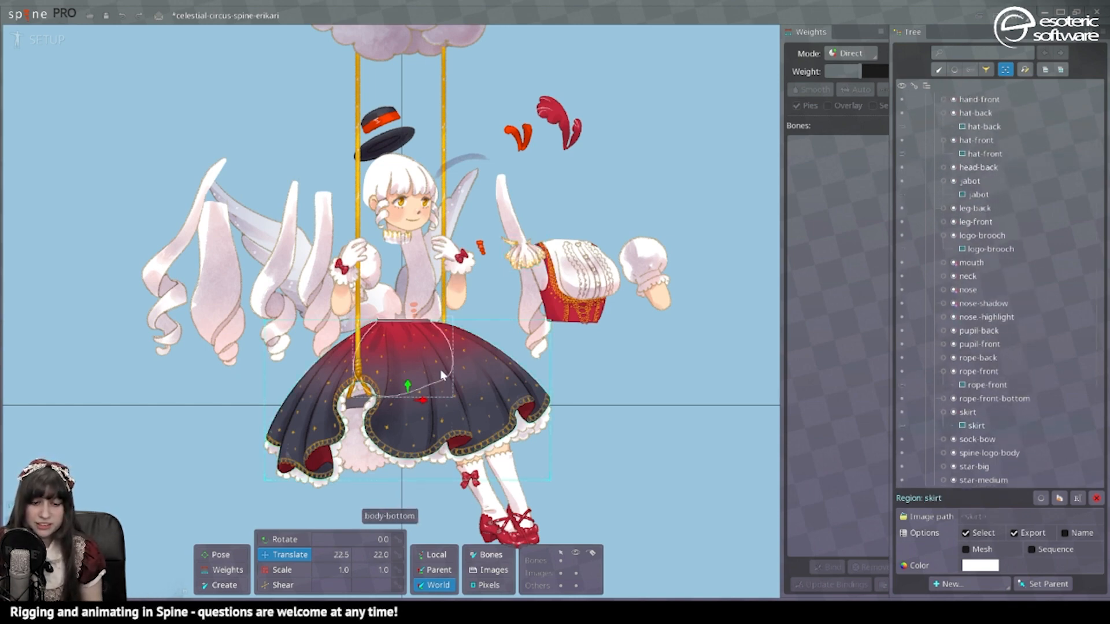
drag(421, 402, 152, 402)
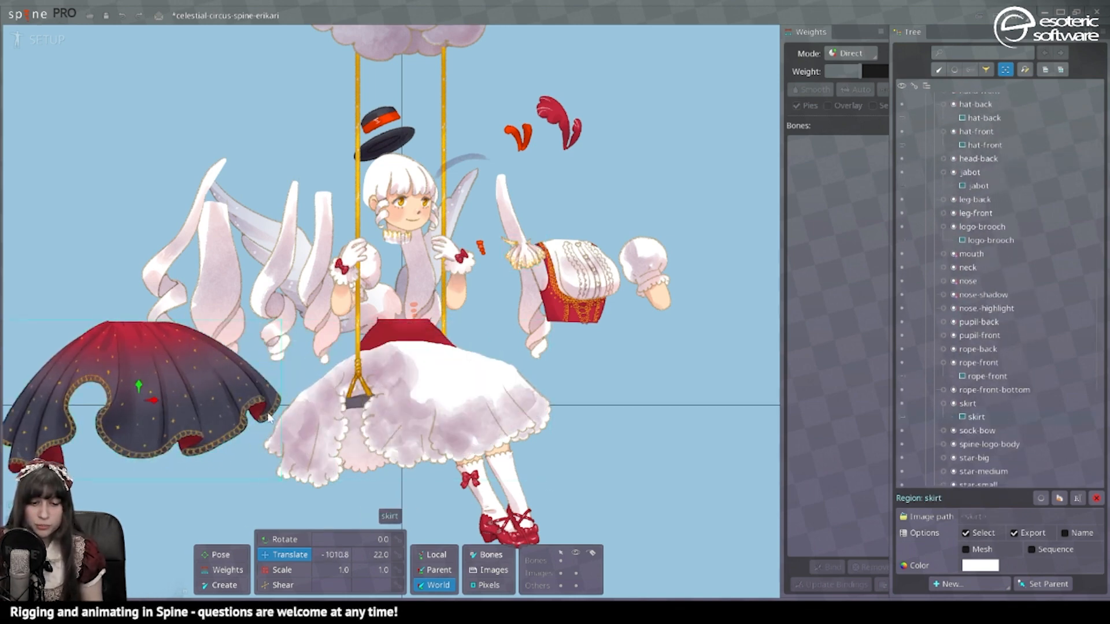
click(421, 421)
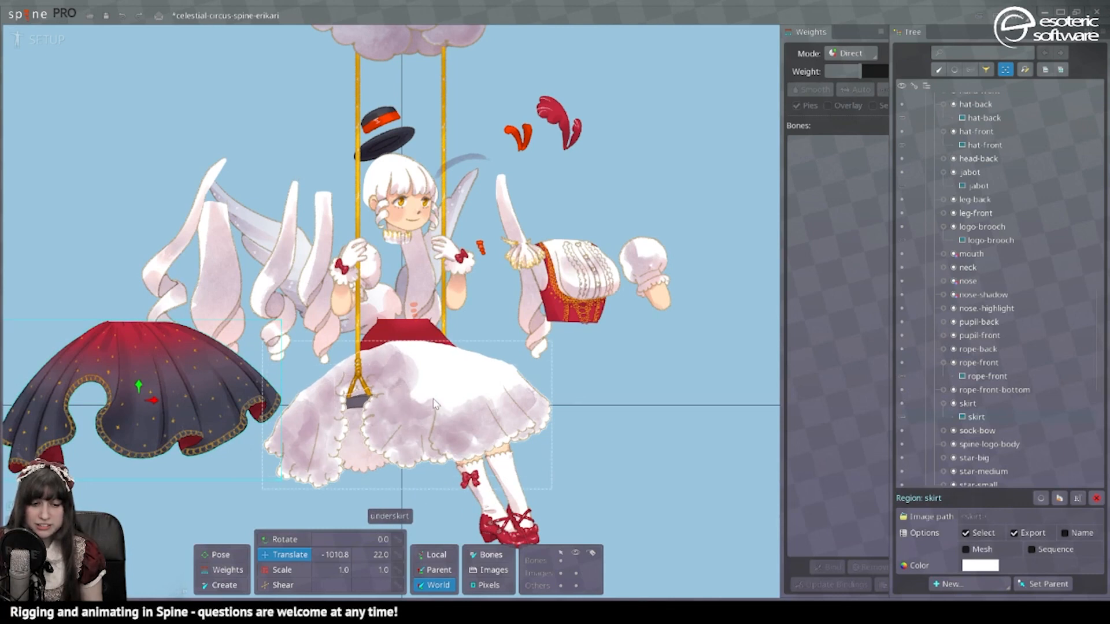
drag(421, 421, 154, 441)
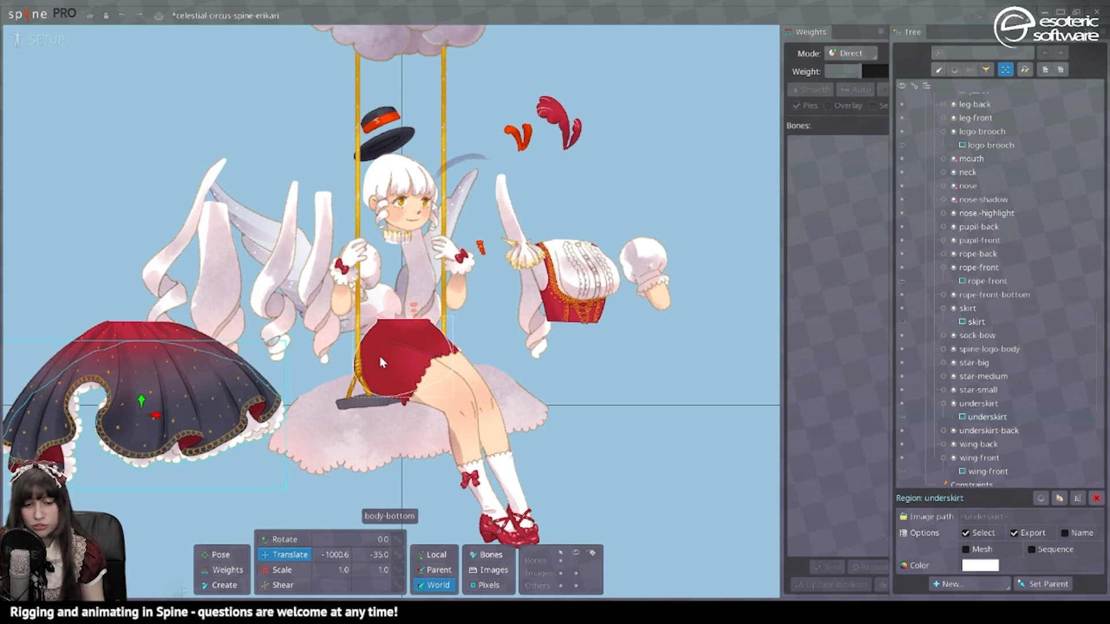
Step: Undo the moves with Ctrl+Z so every piece returns, then select the lower back arm
key(ctrl+z)
key(ctrl+z)
key(ctrl+z)
key(ctrl+z)
key(ctrl+z)
key(ctrl+z)
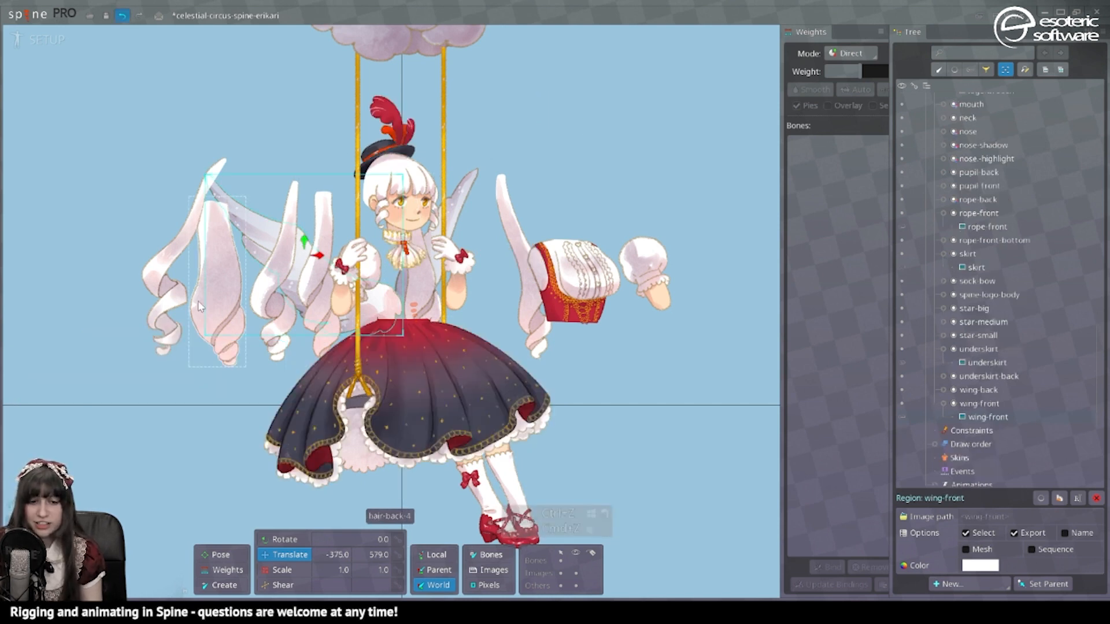
key(ctrl+z)
key(ctrl+z)
key(ctrl+z)
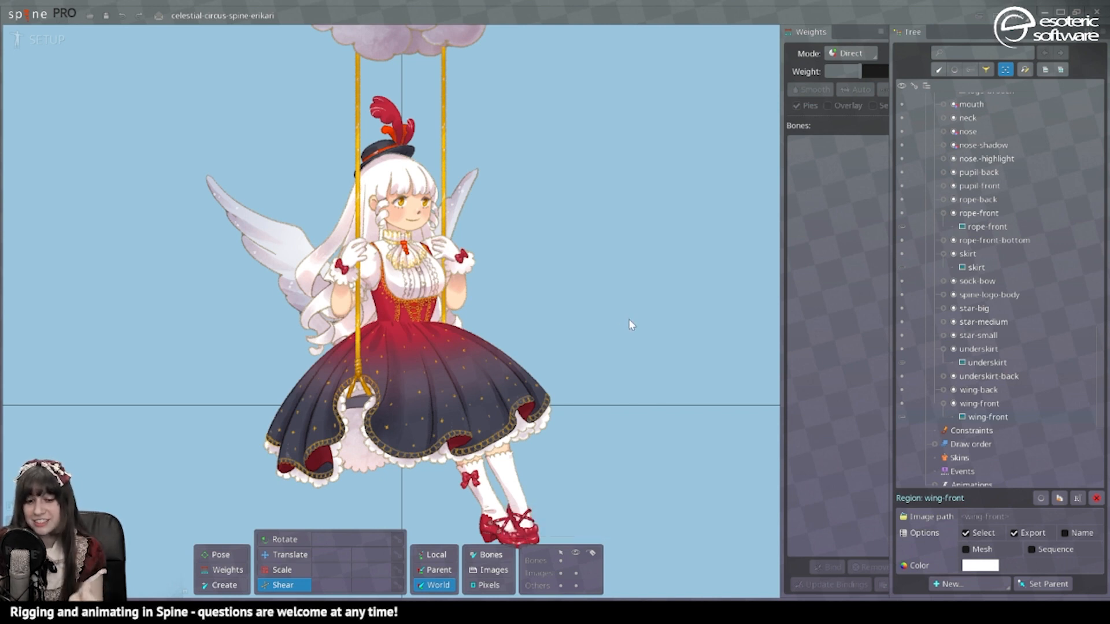
click(453, 297)
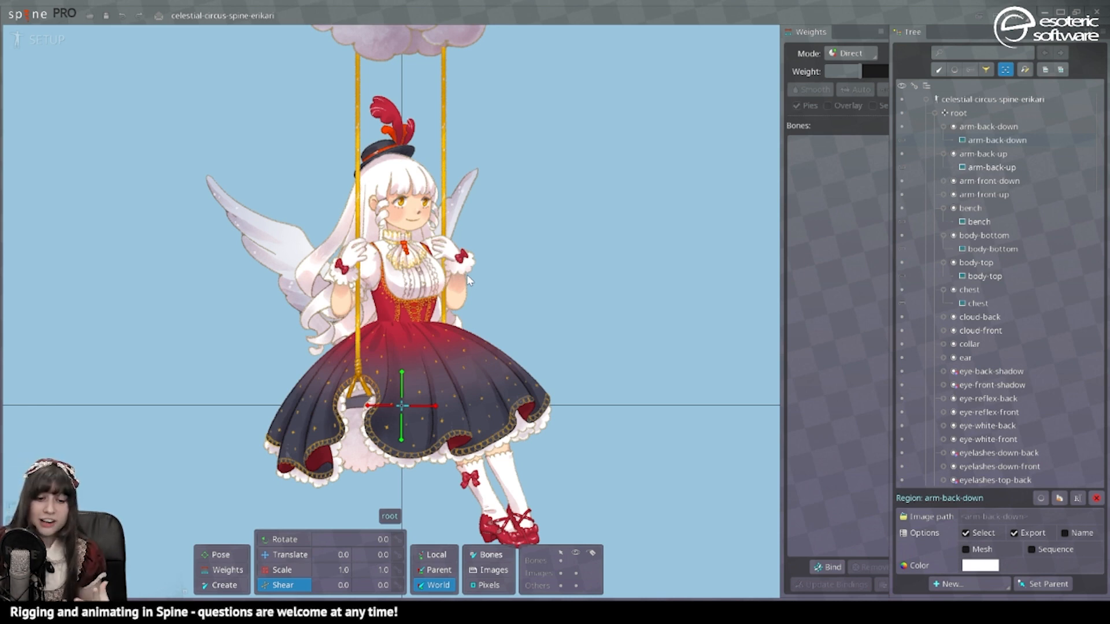
Step: Switch from the Translate tool to the Create tool for adding bones
click(284, 554)
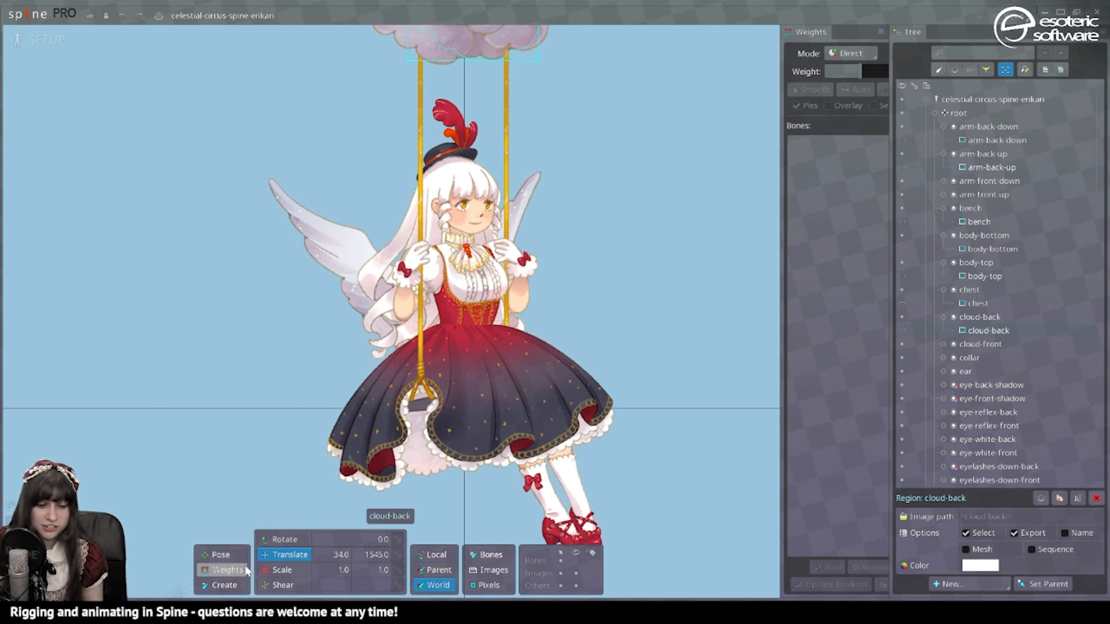
click(230, 587)
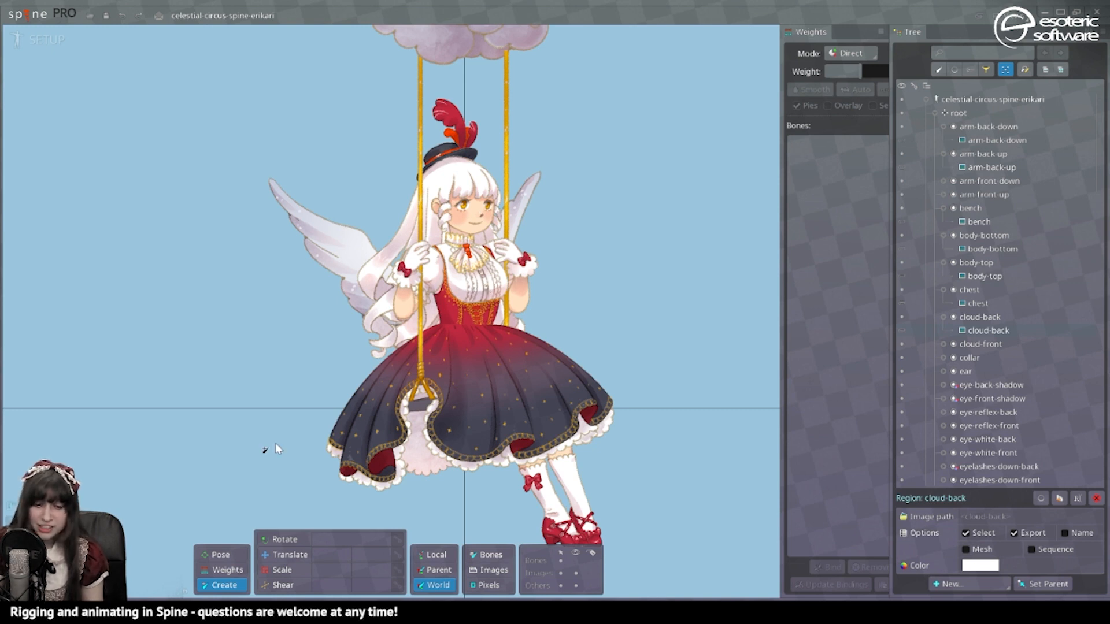
Step: Select the root bone, then zoom out and pan until the whole cloud is visible
click(300, 450)
scroll(301, 450, down, 3)
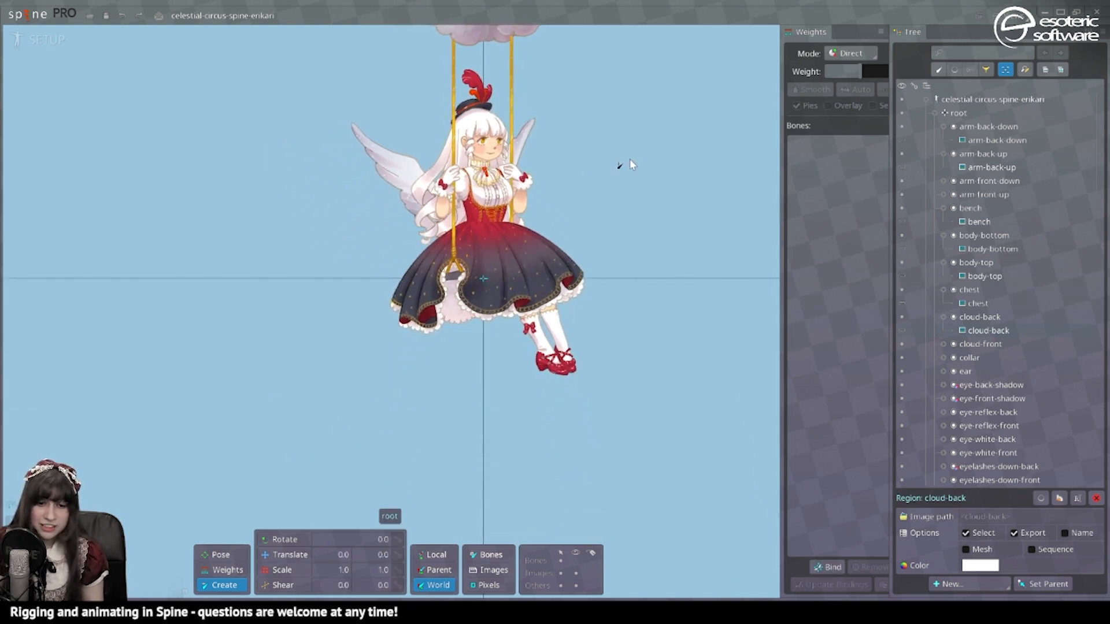
drag(653, 150, 612, 301)
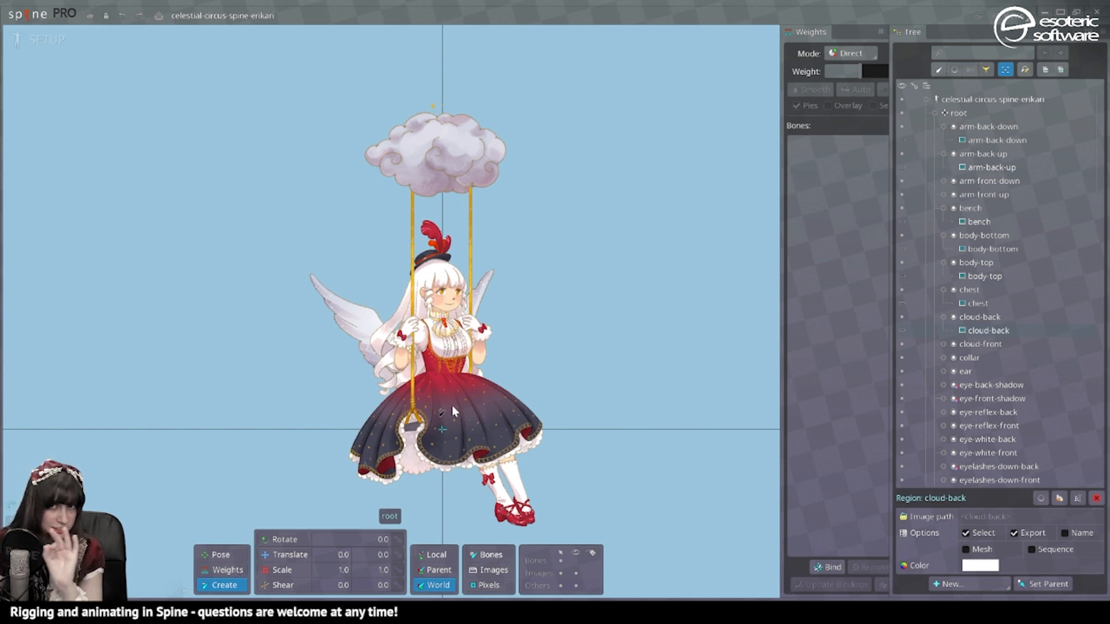
Step: Undo the last action and select the root bone in the Tree as the parent
key(ctrl+z)
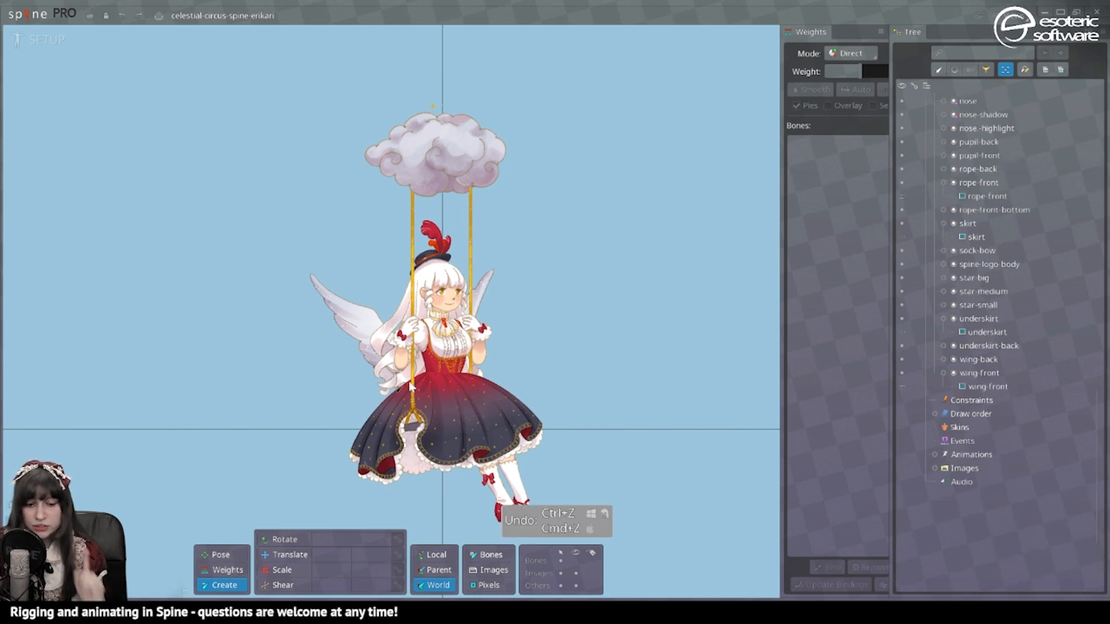
scroll(1029, 131, up, 15)
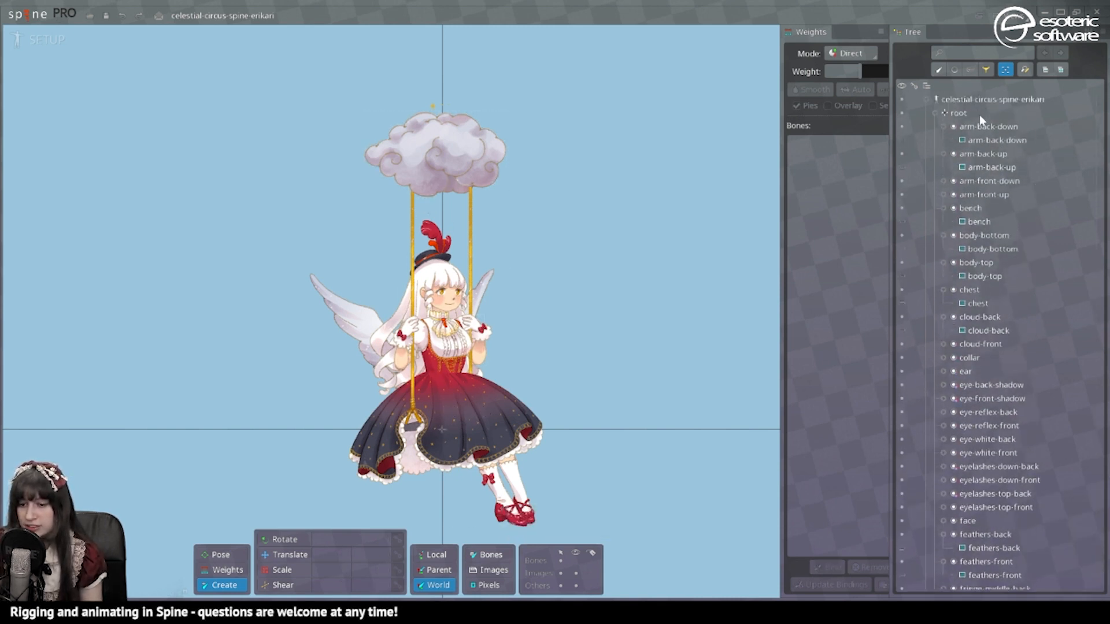
double_click(980, 115)
click(936, 114)
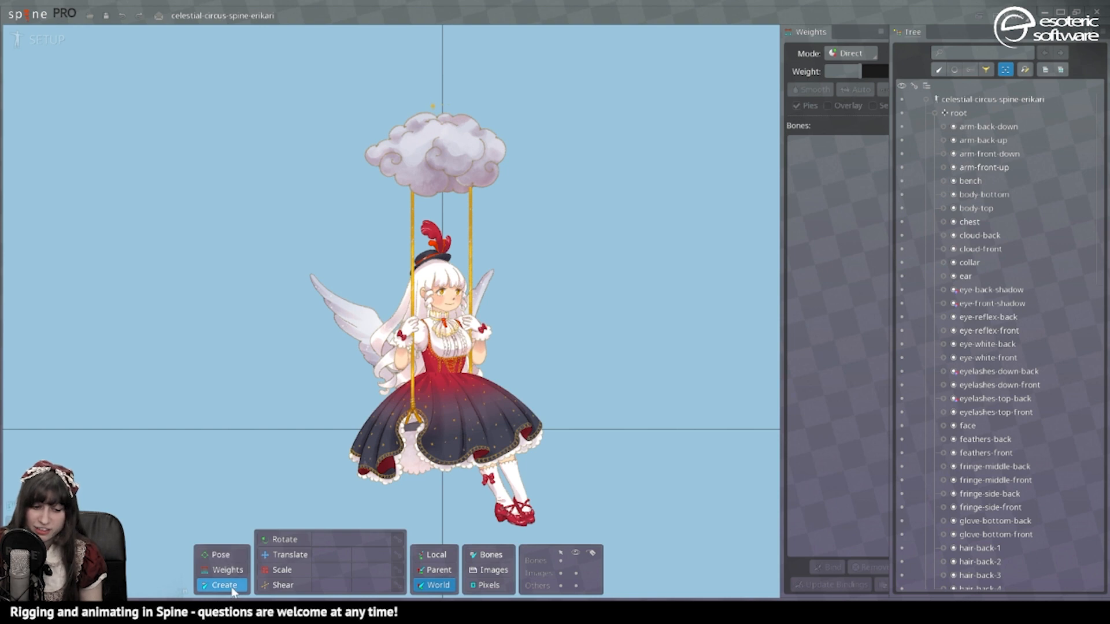
click(985, 120)
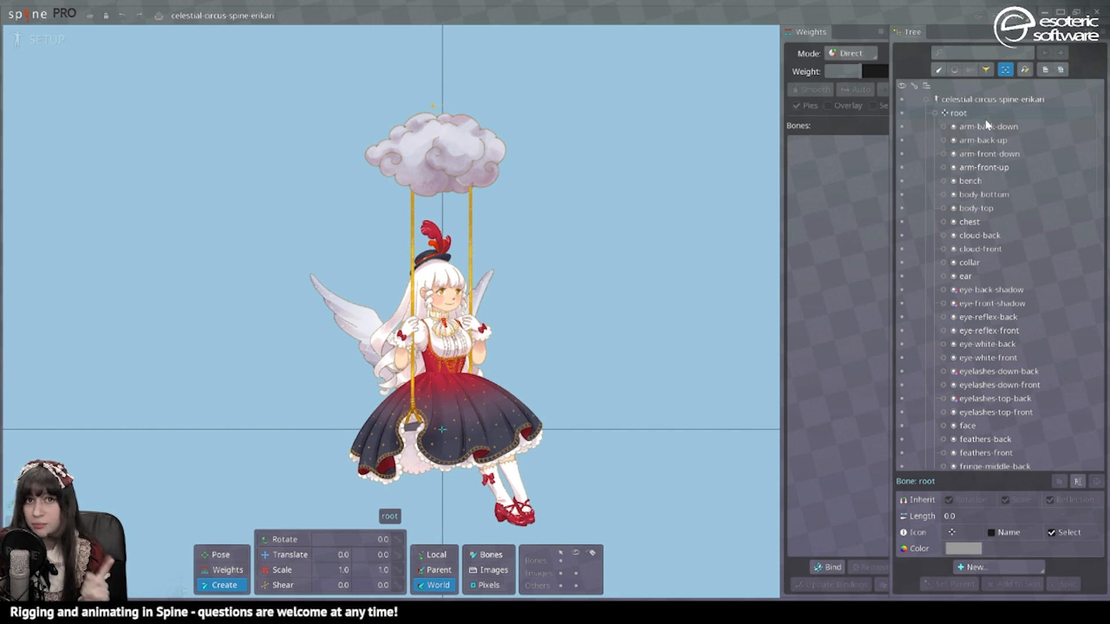
scroll(392, 266, up, 2)
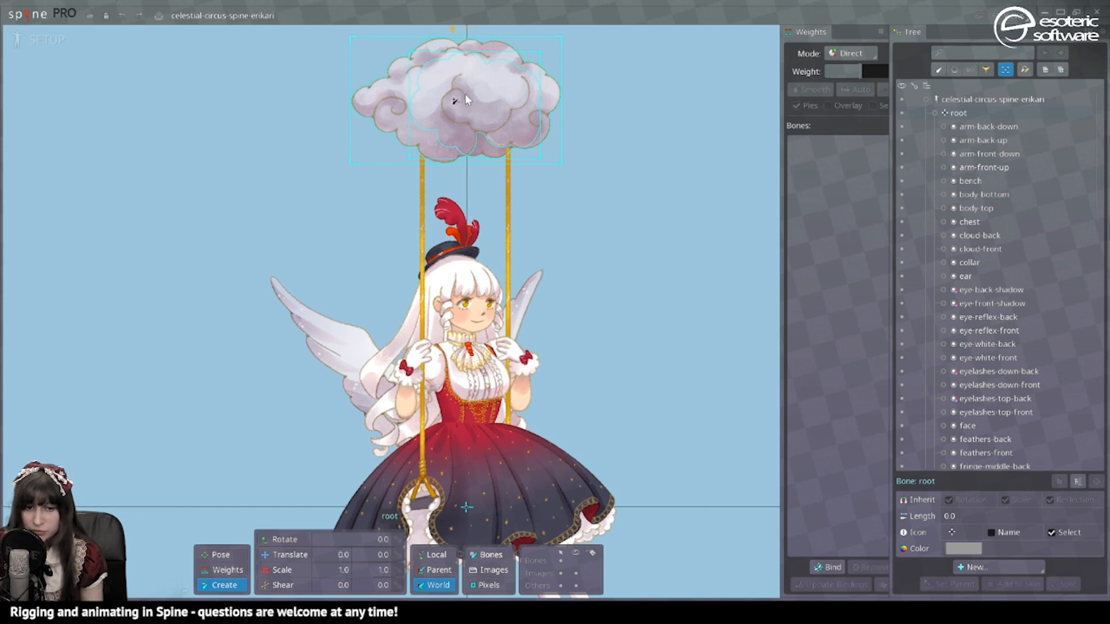
Step: Create a bone on the cloud and rename it 'cloud' with Rename slot unchecked
click(466, 95)
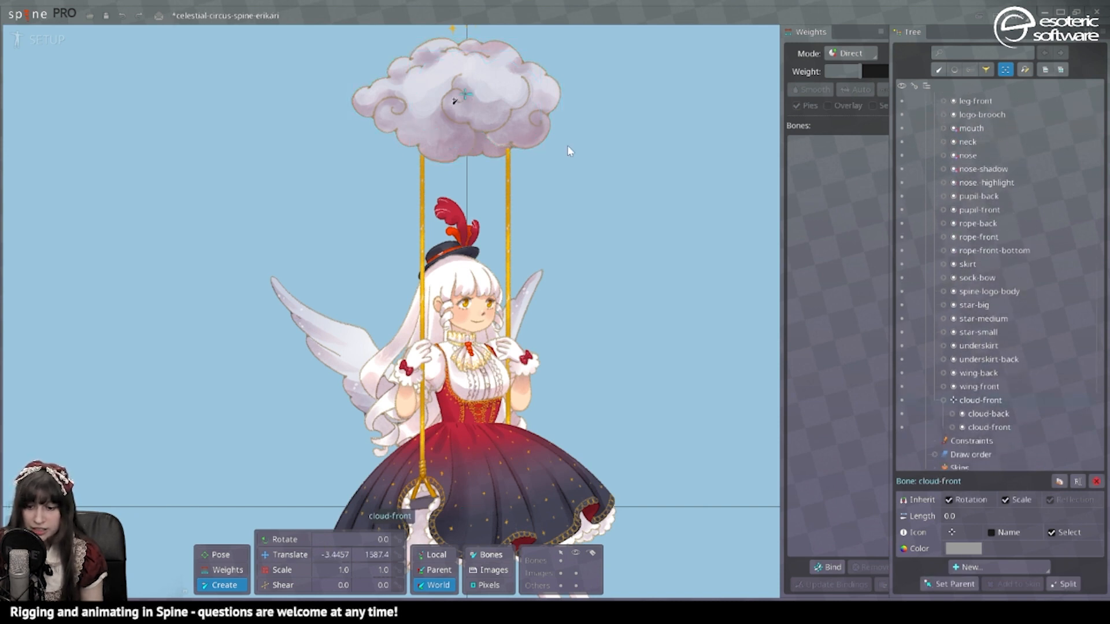
double_click(993, 400)
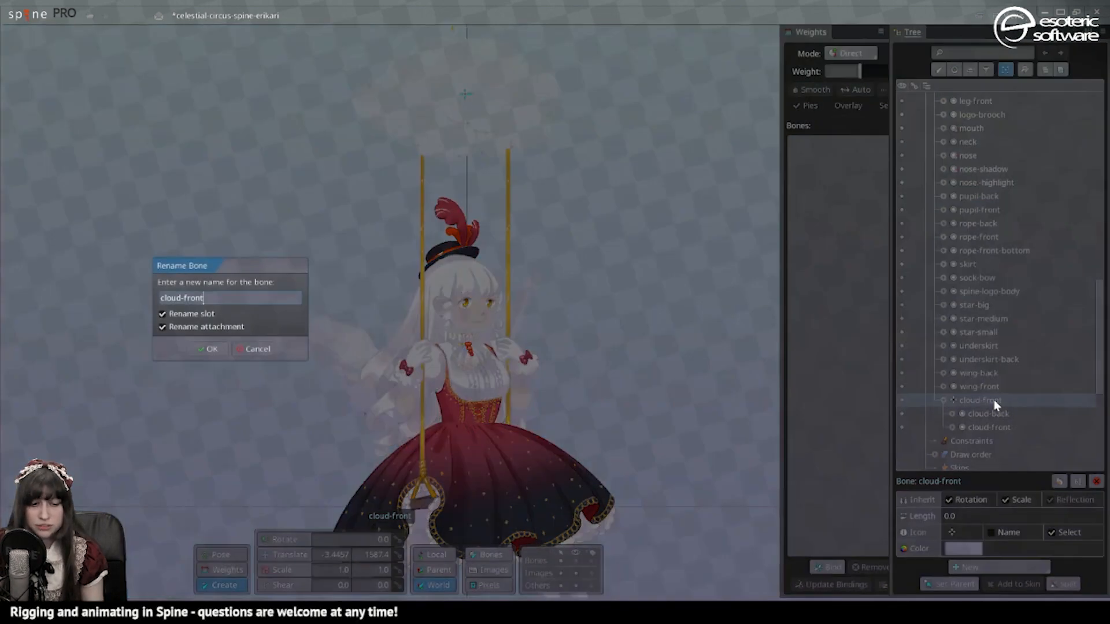
click(189, 312)
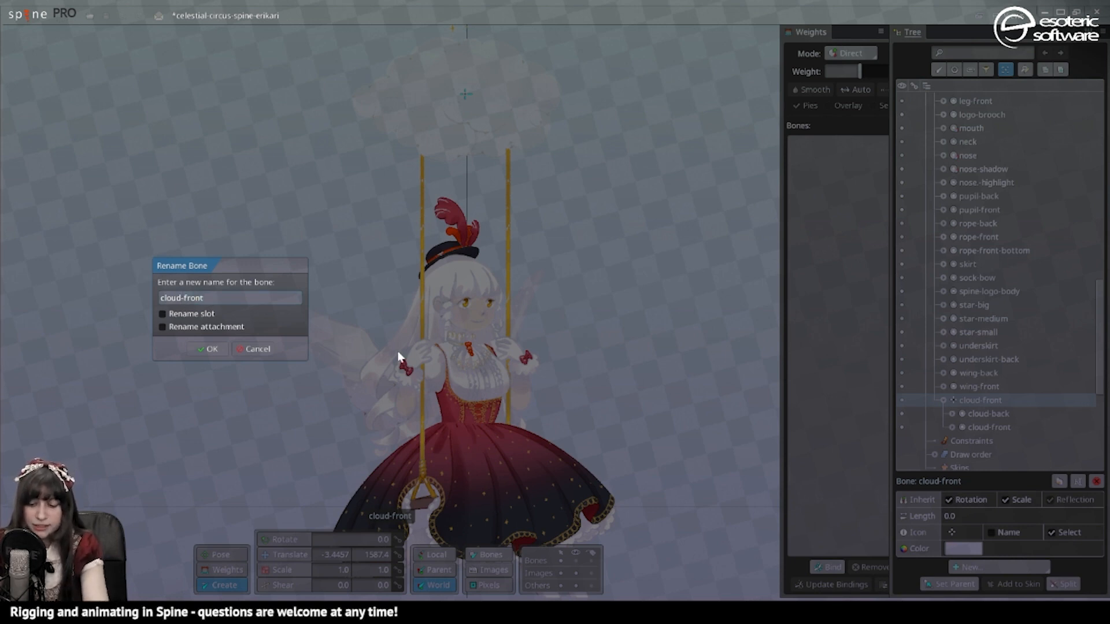
key(Delete)
key(Delete)
key(Delete)
key(Delete)
key(Delete)
key(Delete)
key(Return)
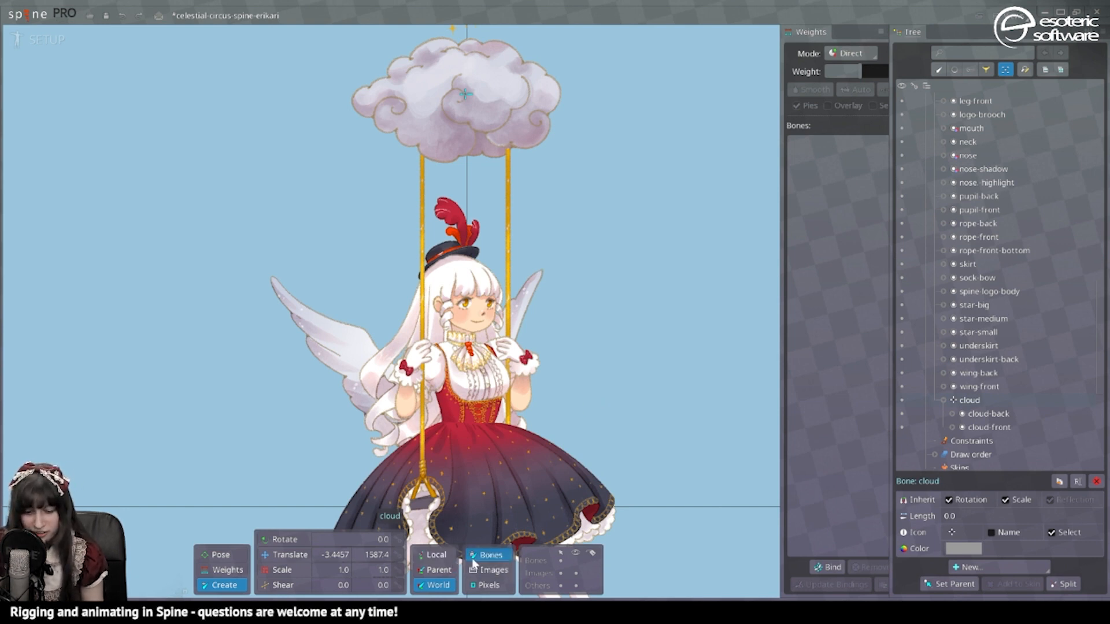
Step: With Images compensation on, set the cloud bone to X 0, Y 1580 and collapse it
click(489, 569)
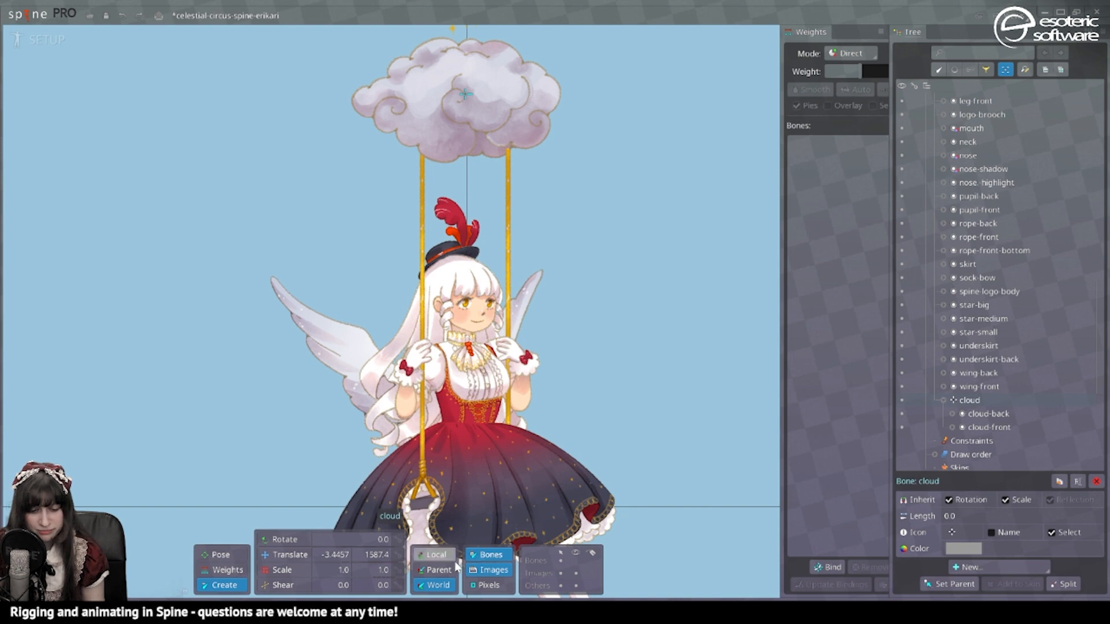
click(335, 555)
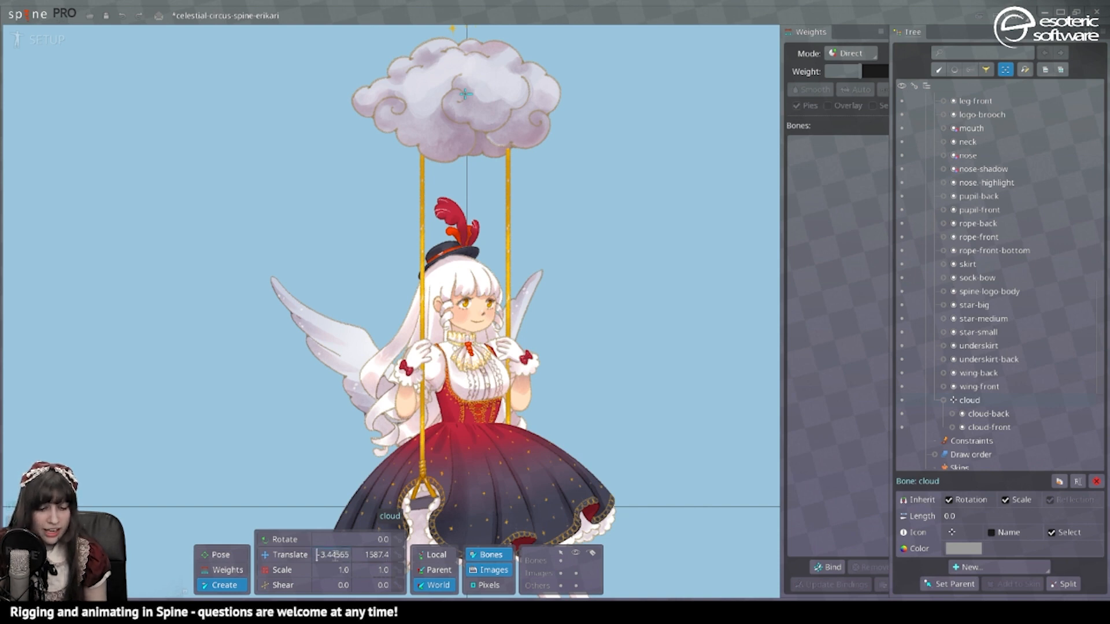
text(0)
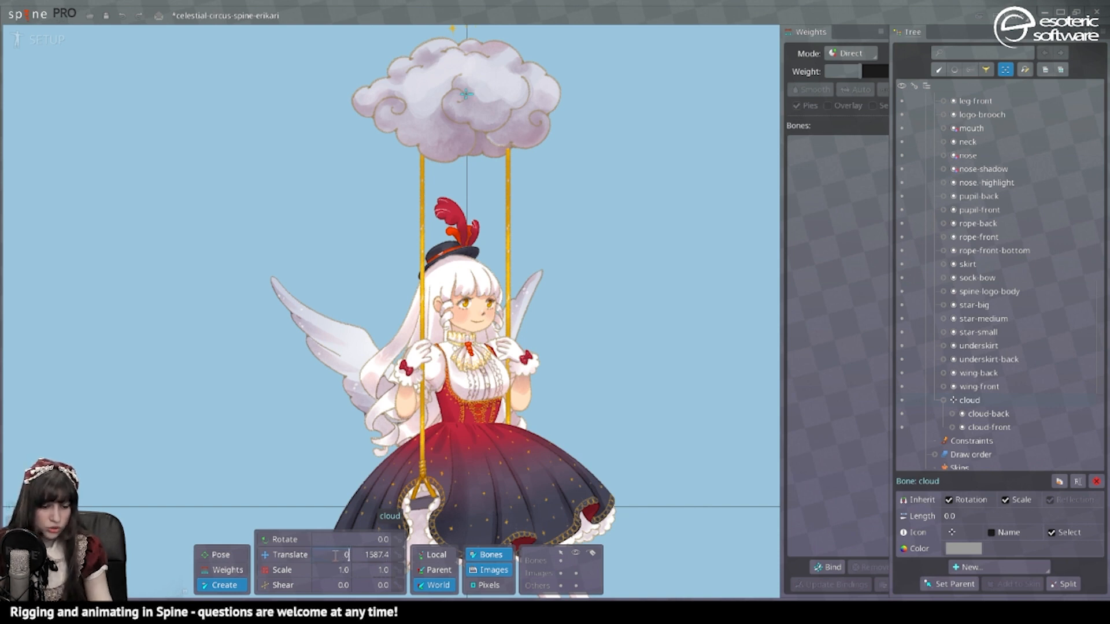
key(Tab)
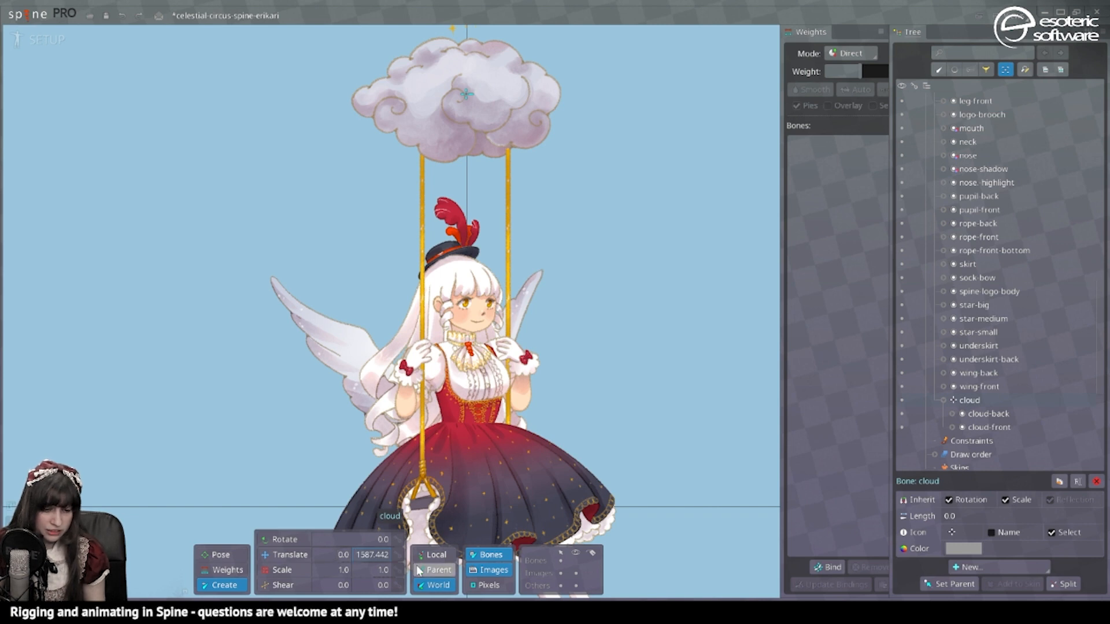
click(371, 556)
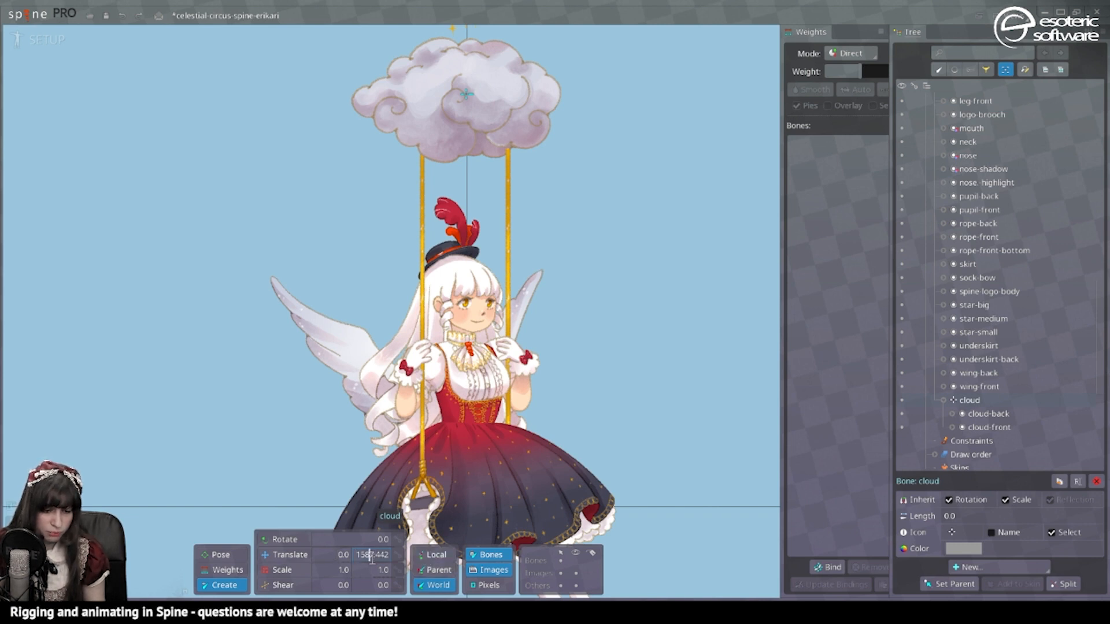
key(Delete)
key(Delete)
key(Delete)
key(Delete)
key(Delete)
text(0)
key(Return)
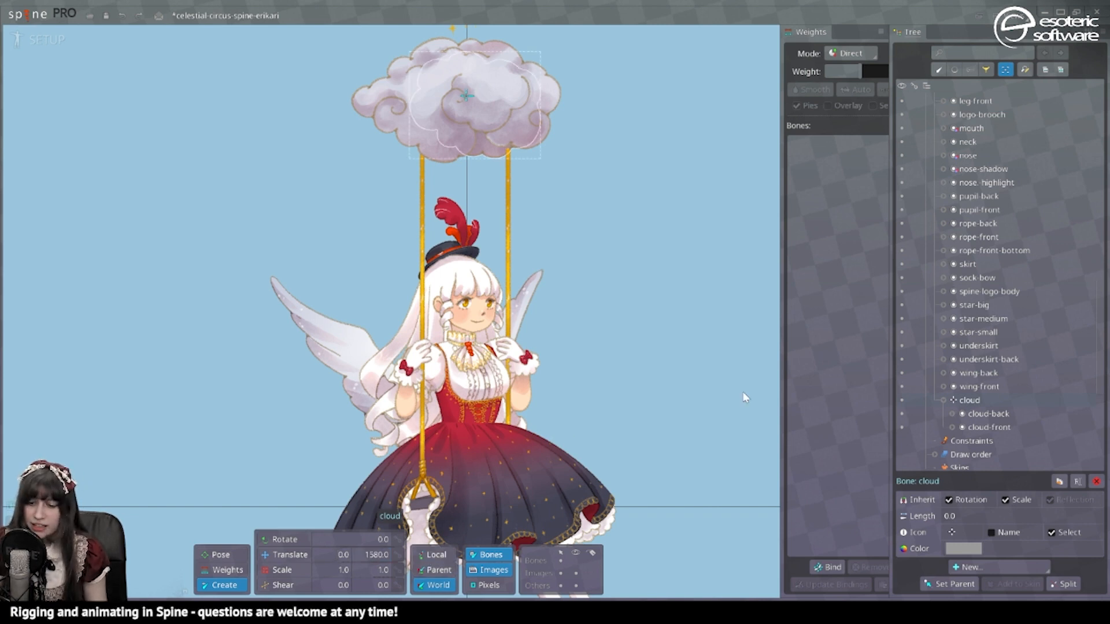
mouse_move(592, 400)
mouse_down()
mouse_move(601, 387)
mouse_move(601, 398)
mouse_up()
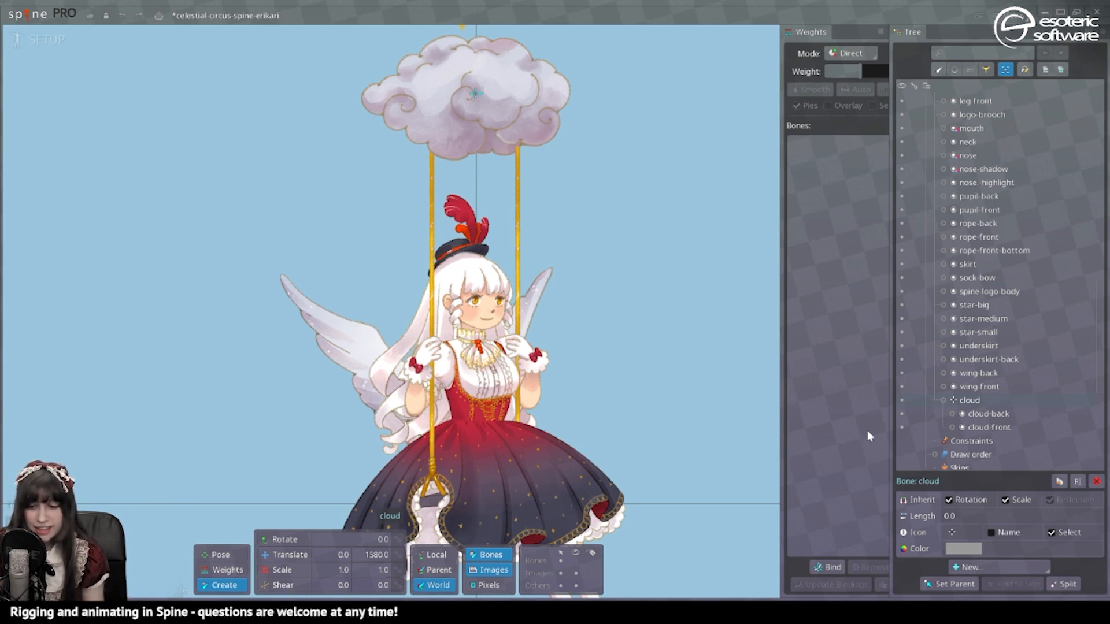
double_click(965, 398)
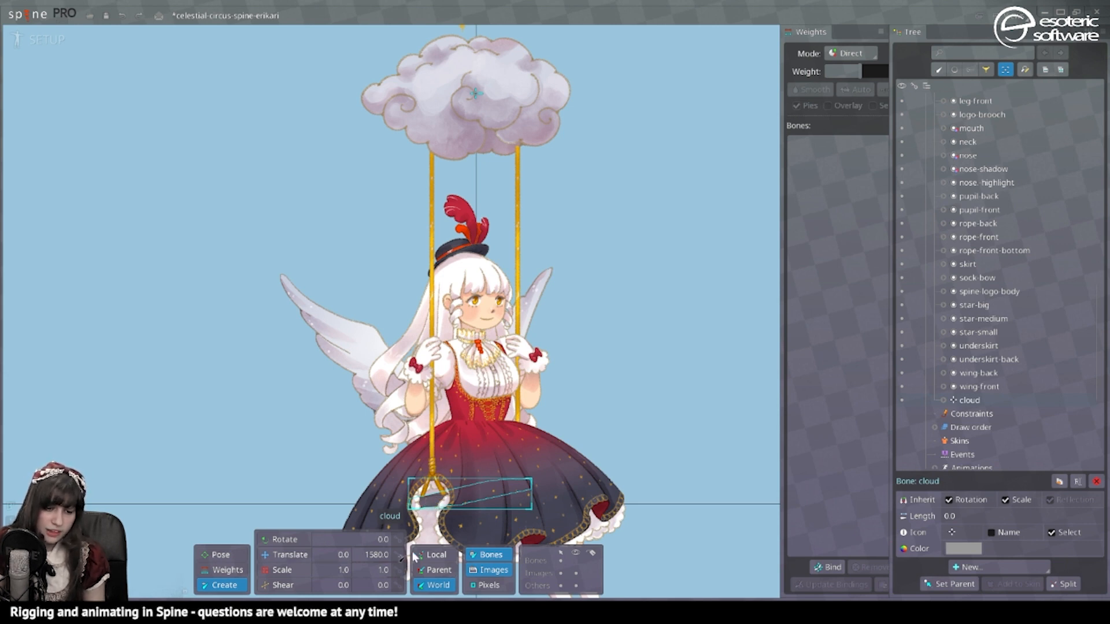
Step: Create a bench bone and its child bench2 on the swing seat, with bones shown
click(434, 505)
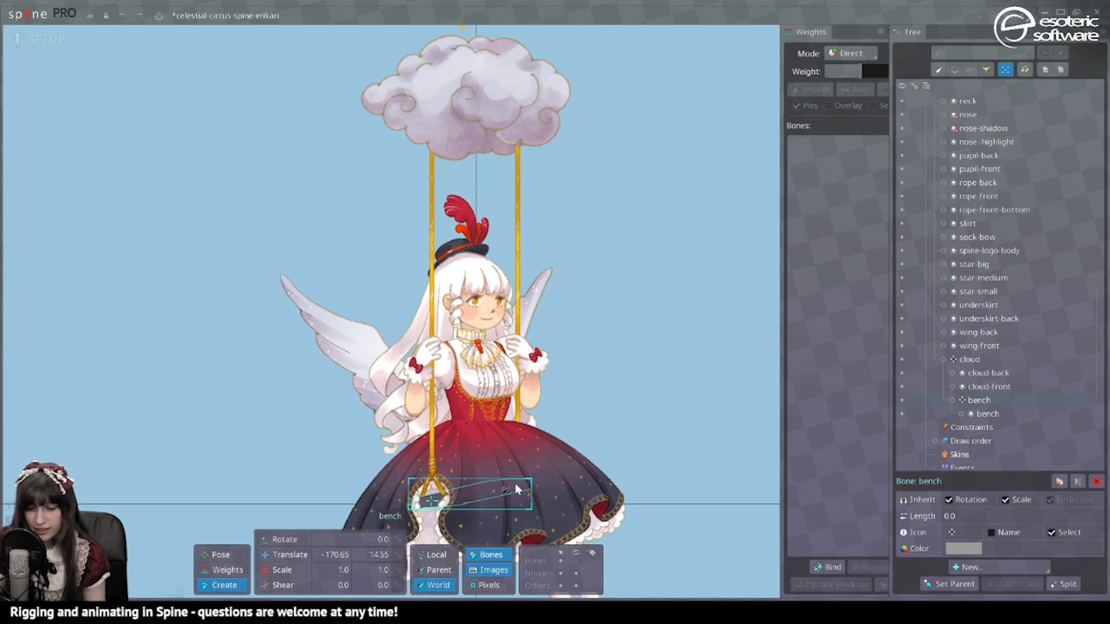
click(513, 483)
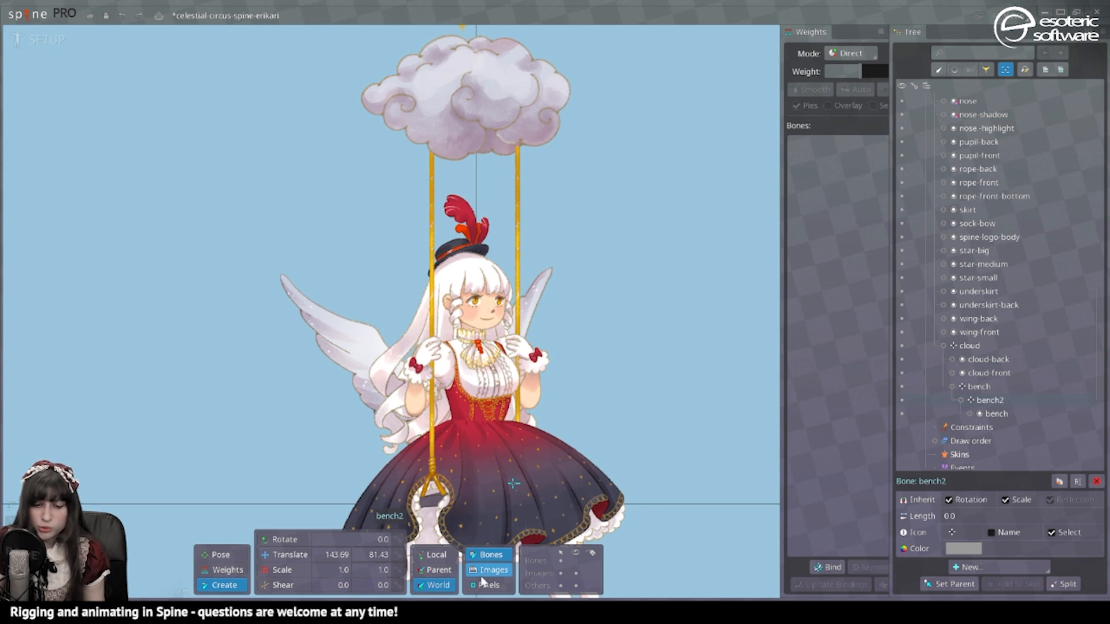
click(576, 560)
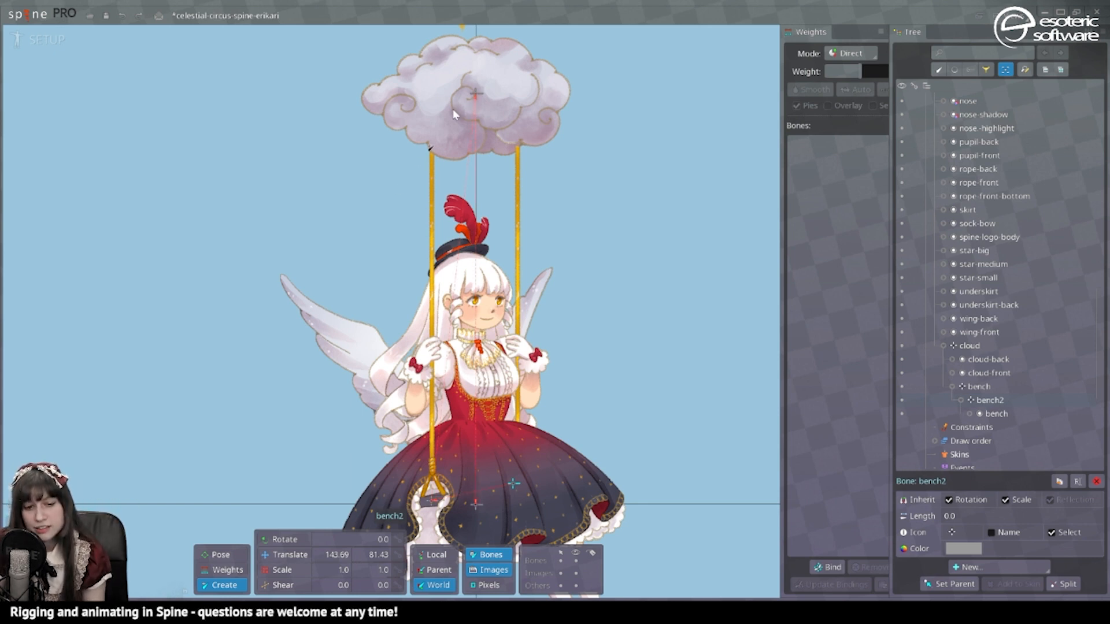
click(475, 92)
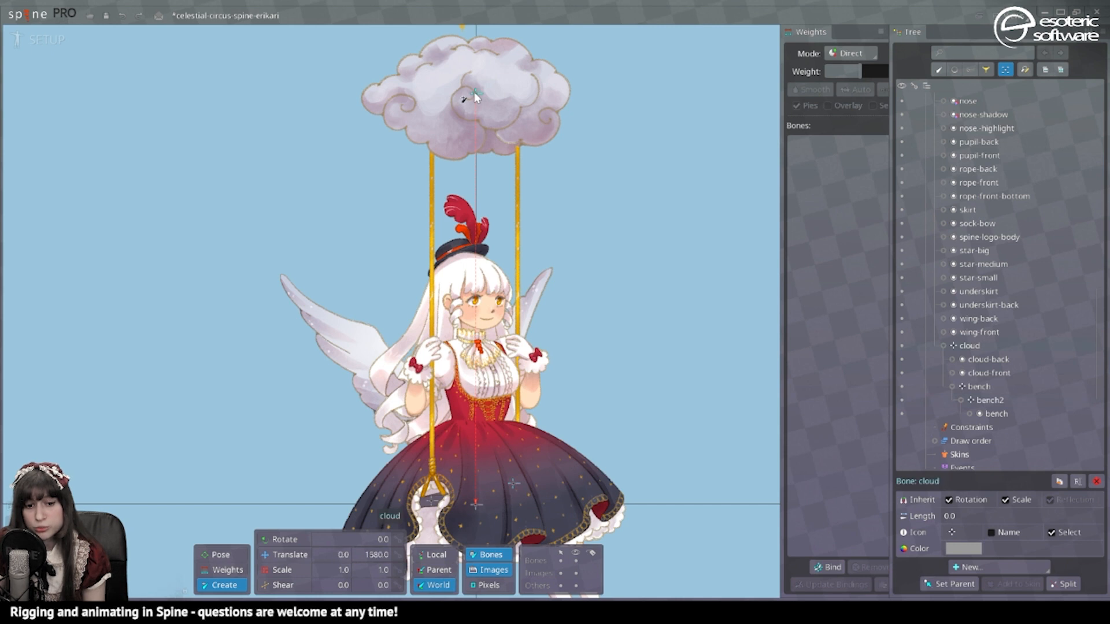
Step: Create the rope-front bone at the top of the front rope under cloud
click(430, 148)
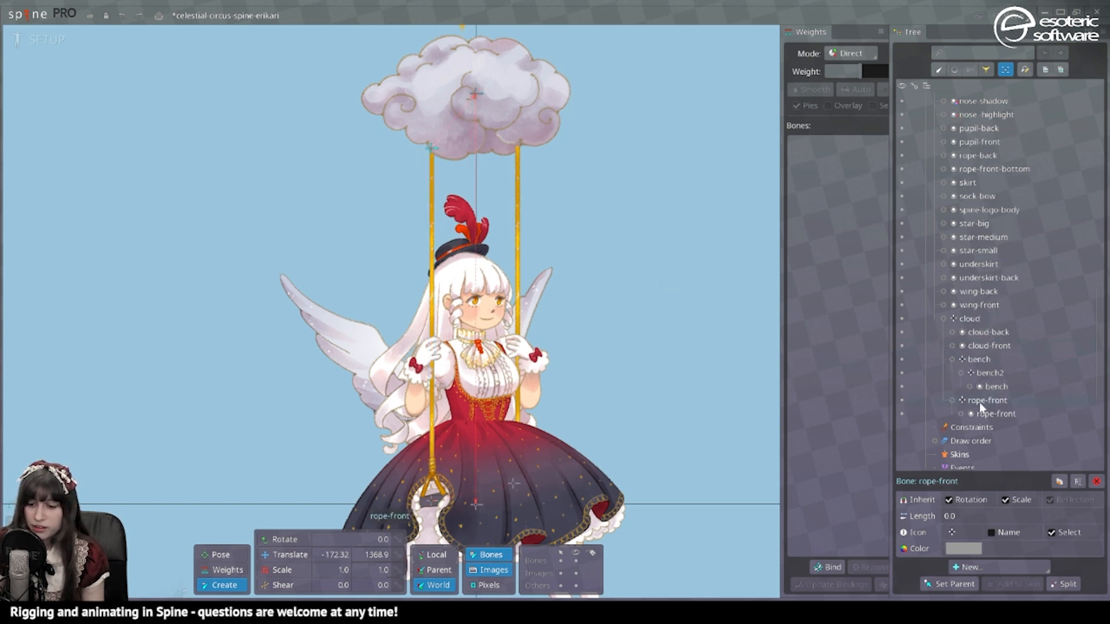
click(511, 149)
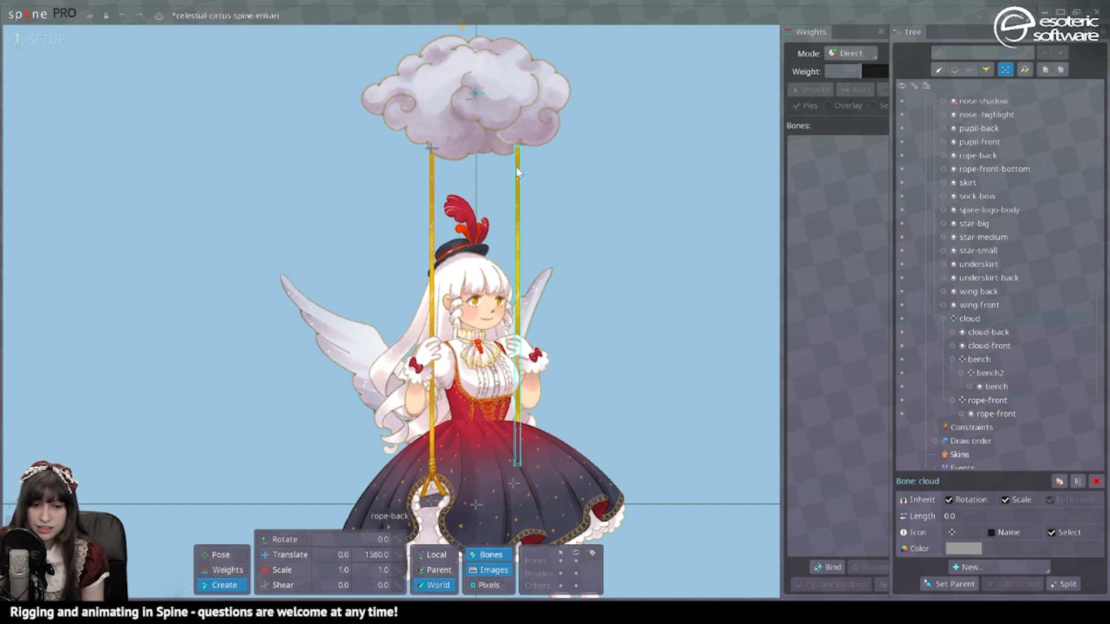
key(v)
click(518, 289)
drag(519, 281, 519, 281)
key(ctrl+z)
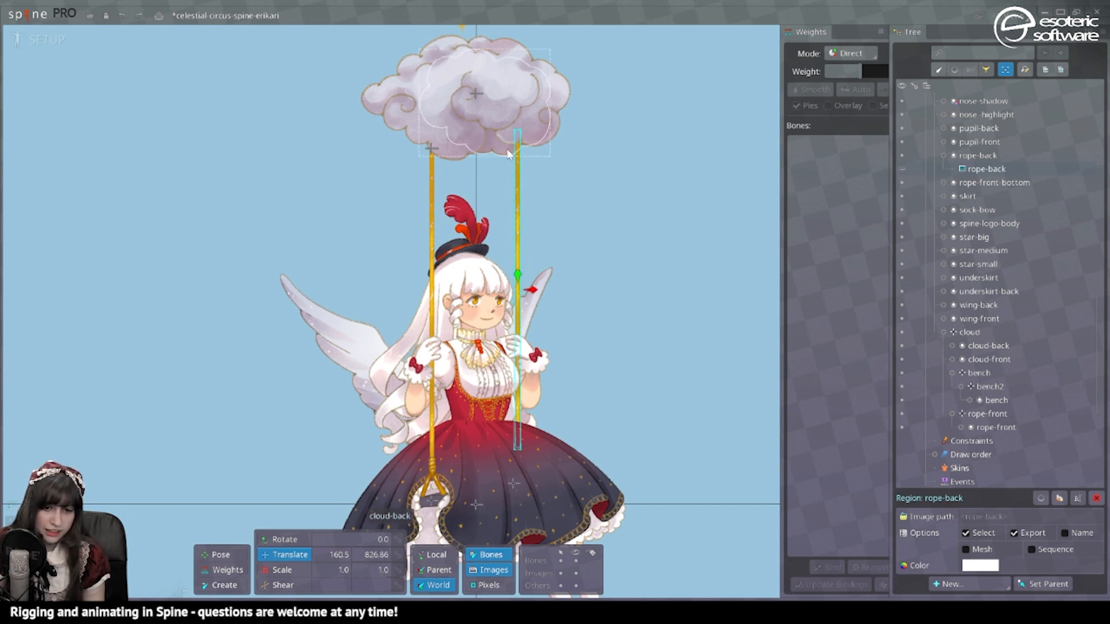
Step: Create the rope-back bone at the top of the back rope and save the project
click(223, 585)
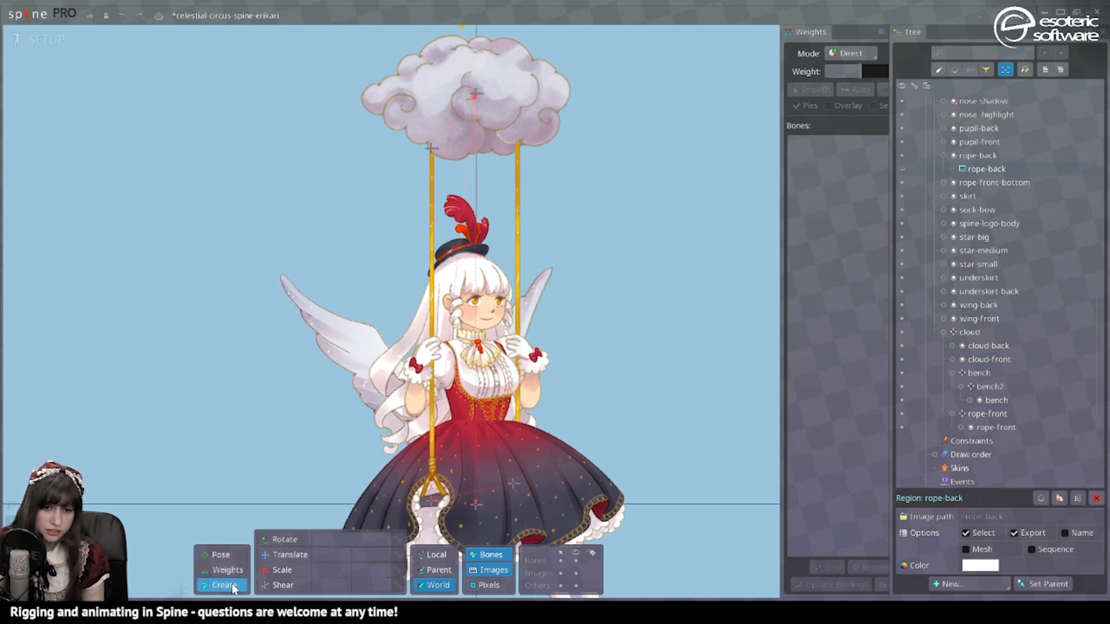
click(475, 94)
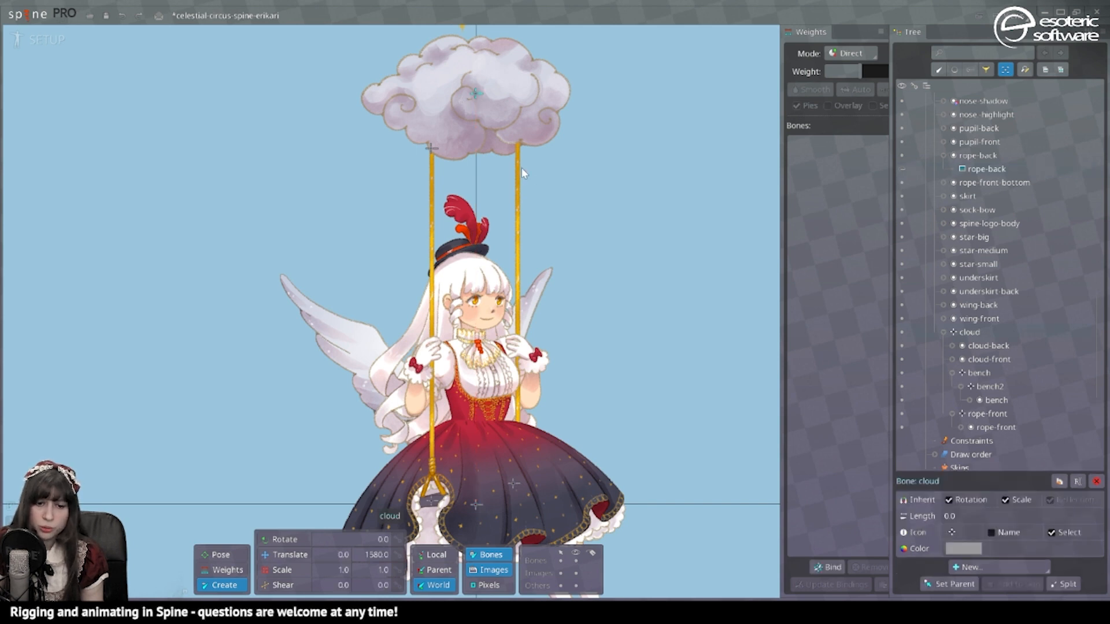
click(517, 137)
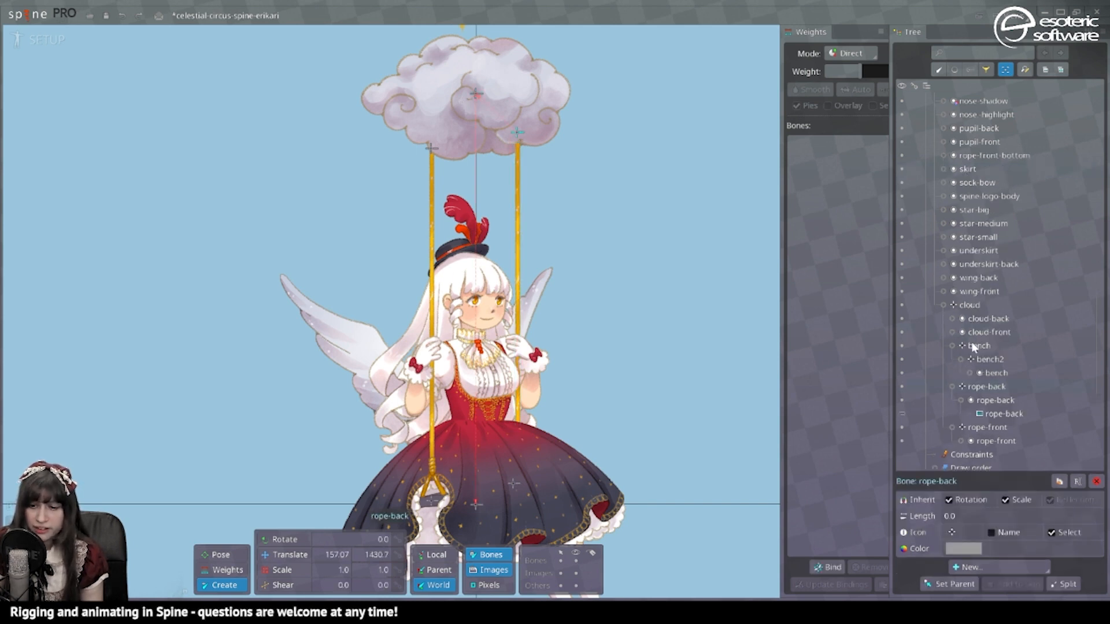
click(961, 400)
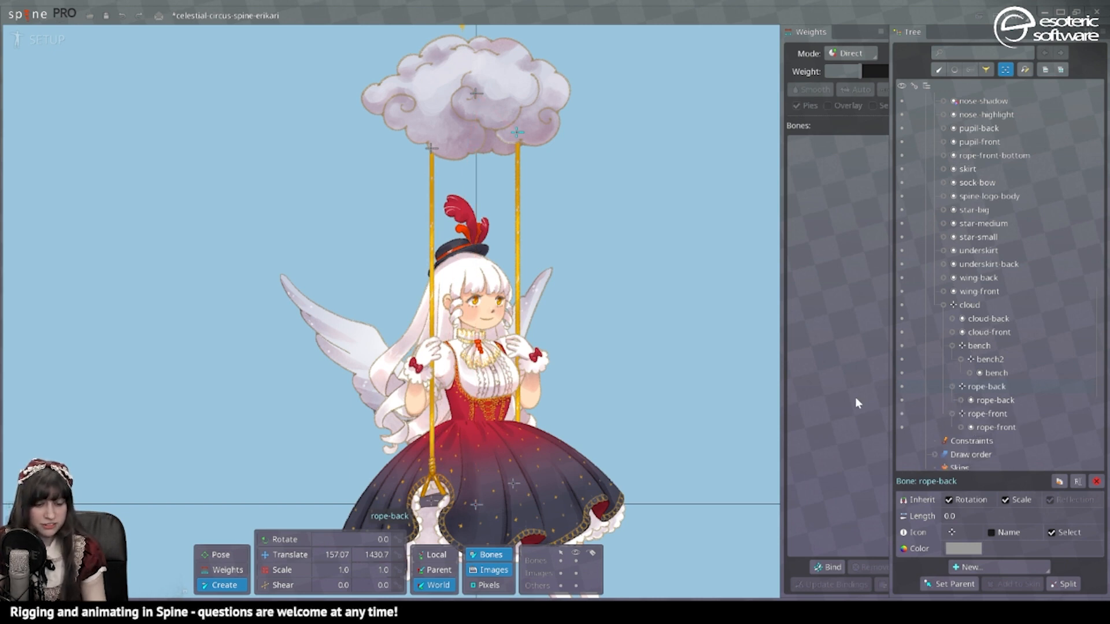
key(ctrl+s)
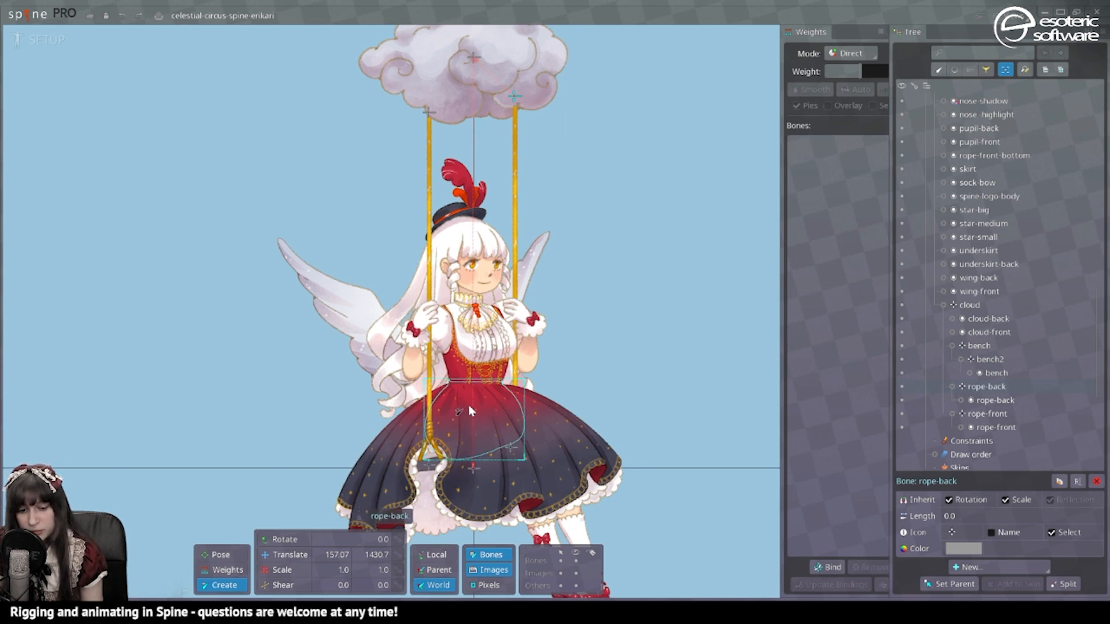
Step: Under bench, create body-bottom at the skirt and a long body-bottom2 bone up the torso
click(429, 467)
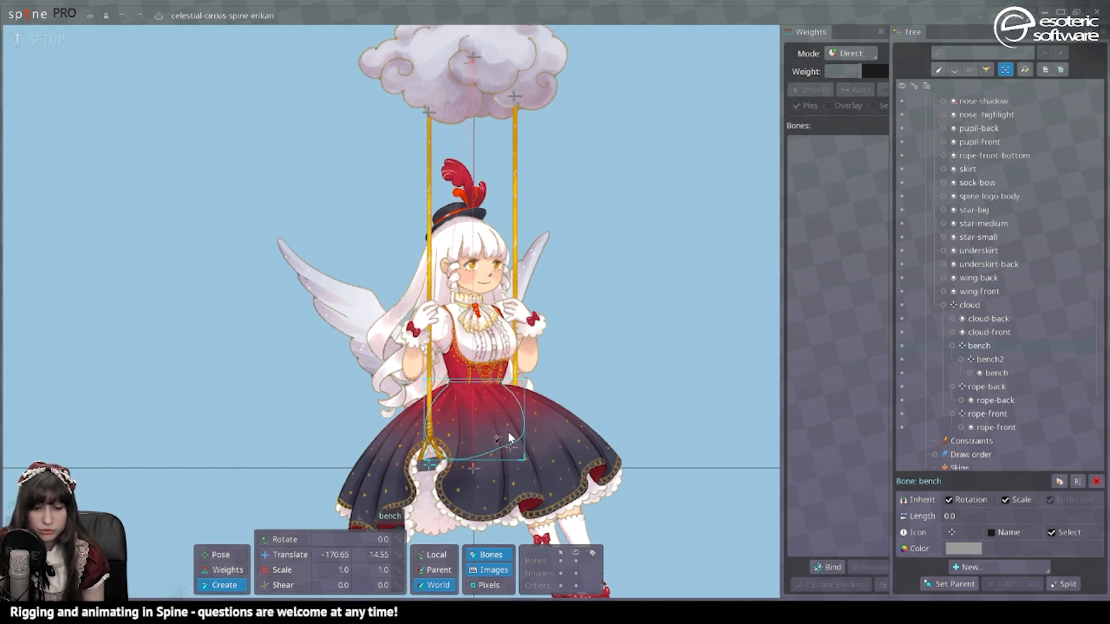
click(474, 421)
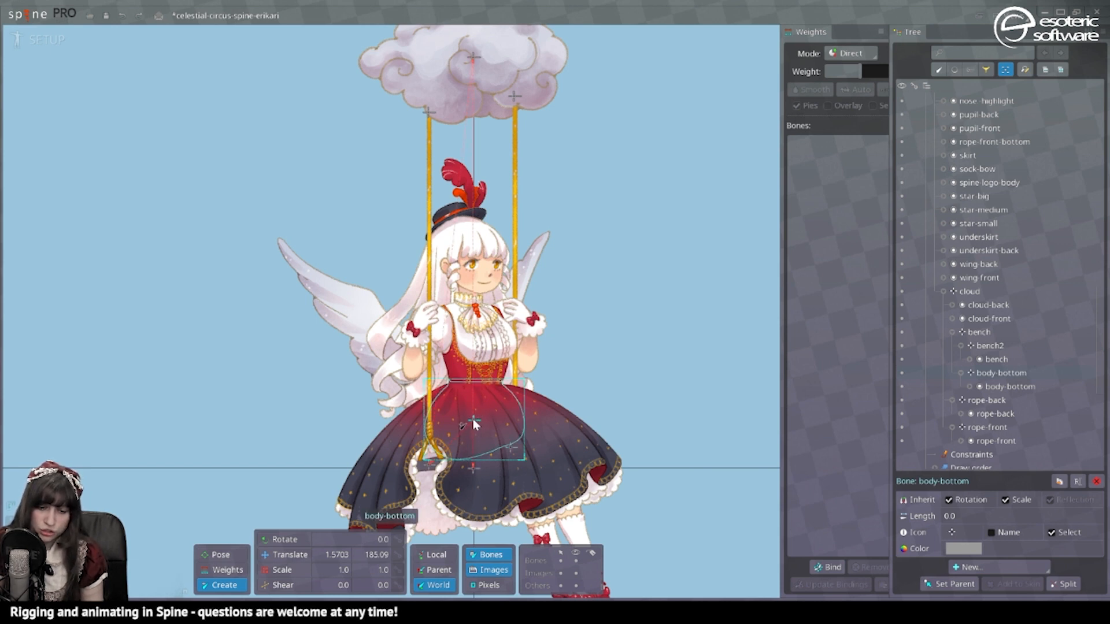
drag(474, 416, 477, 312)
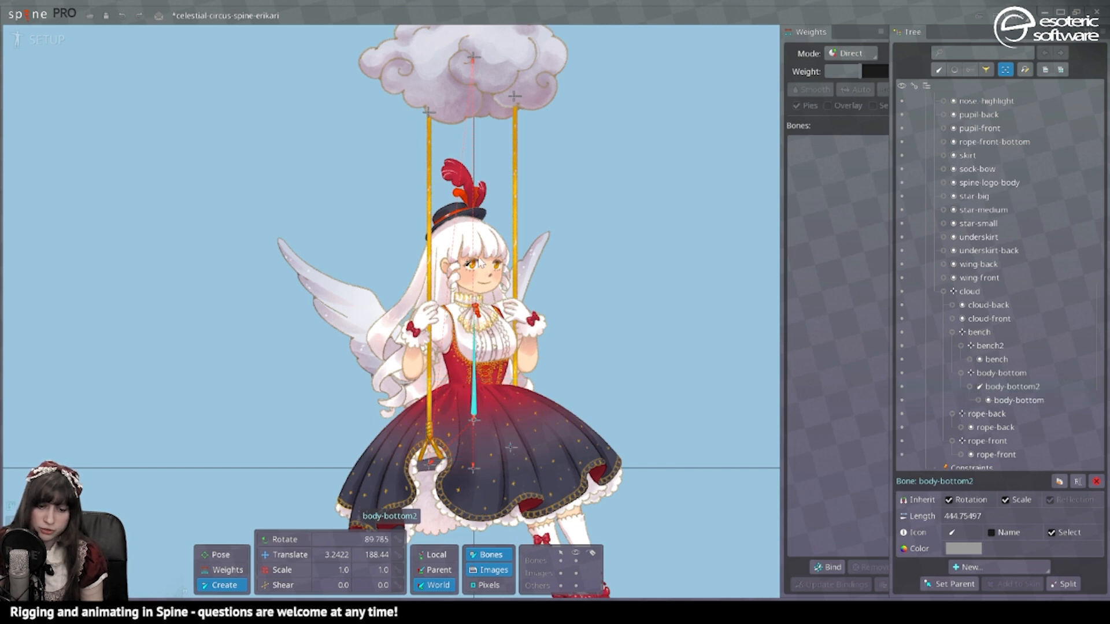
double_click(1000, 387)
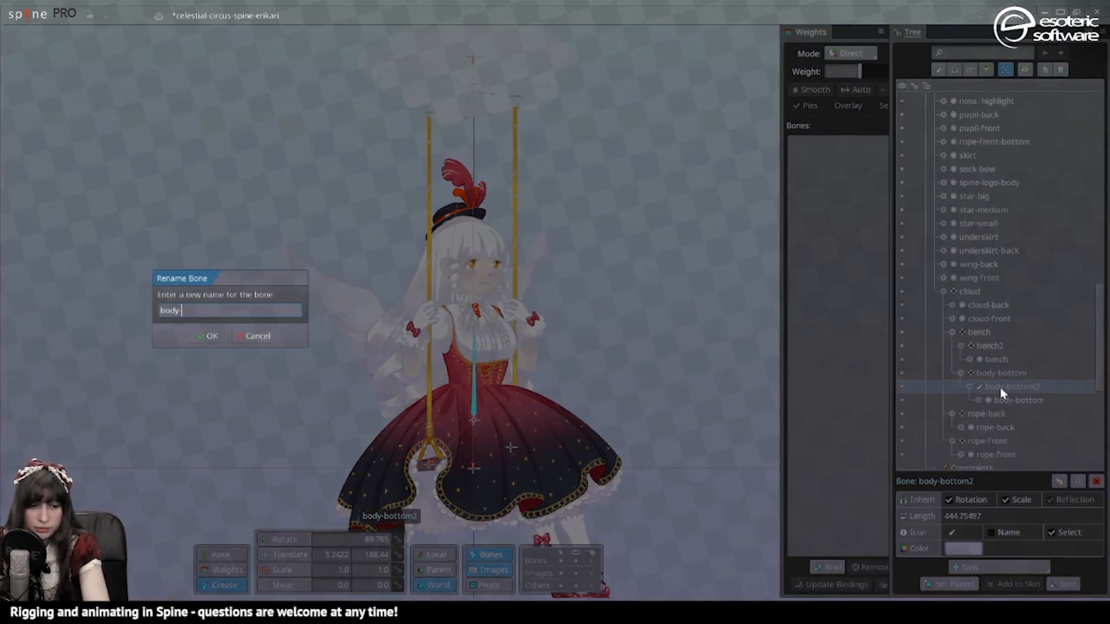
Step: Name the torso bone body- and split it into a nested chain of 2 bones, body- and body-2
key(Return)
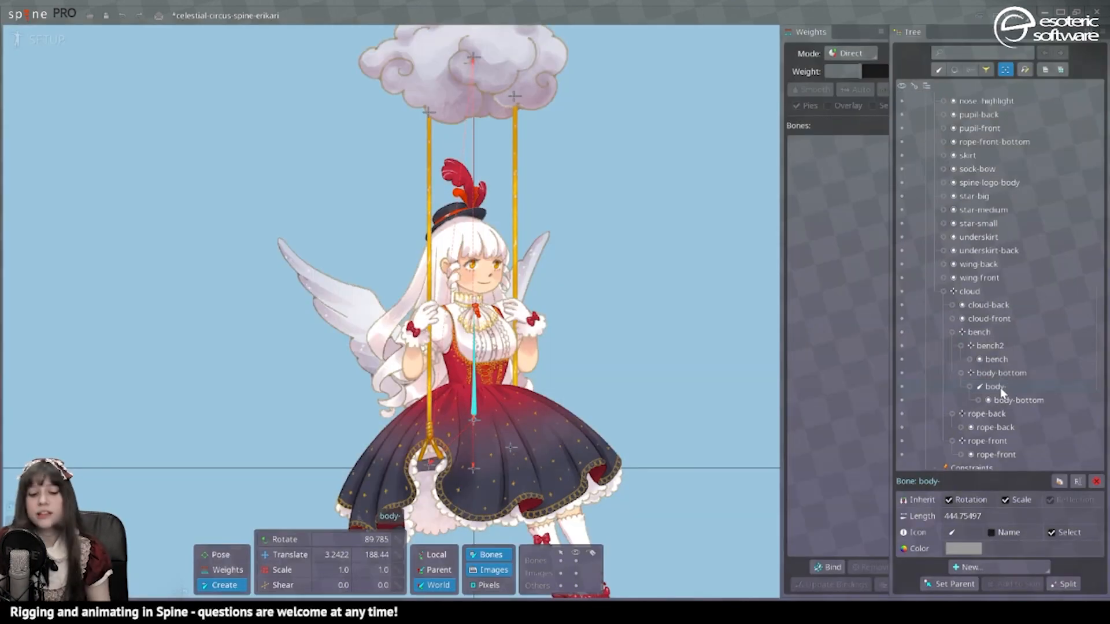
click(1075, 584)
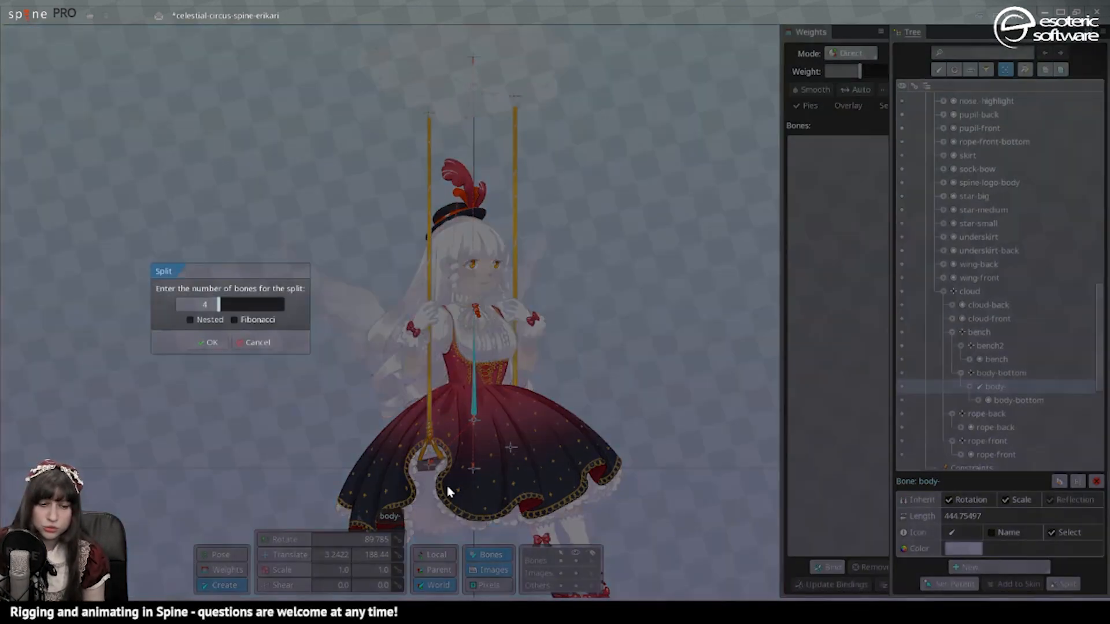
click(192, 320)
drag(216, 308, 206, 320)
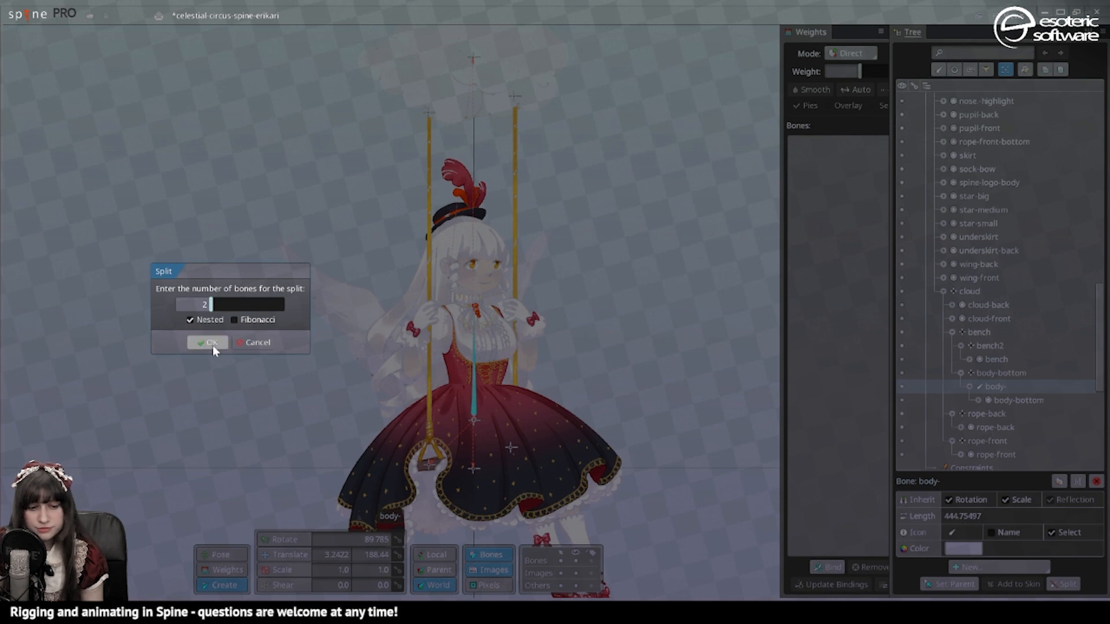
click(209, 344)
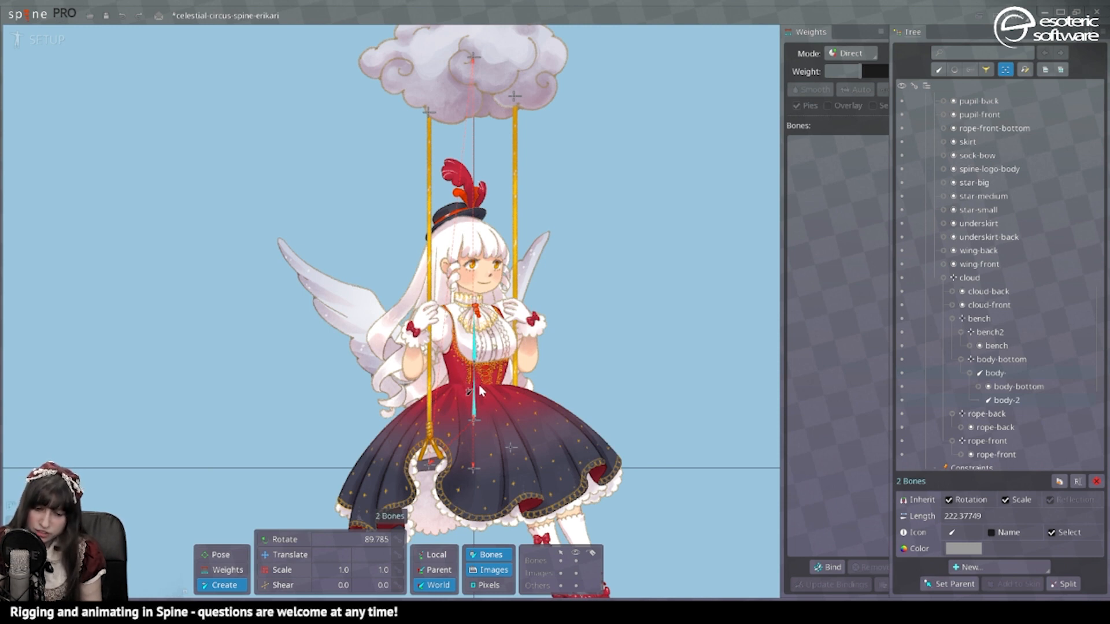
key(space)
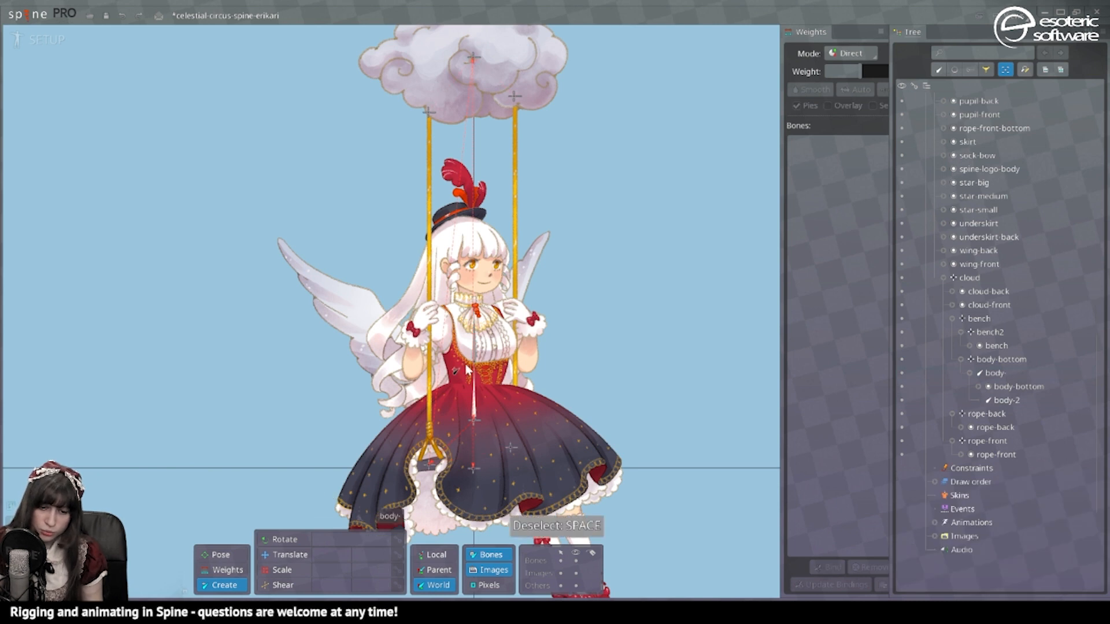
Step: Move body-2 down onto the bodice and shorten body- to a length of about 113
click(467, 369)
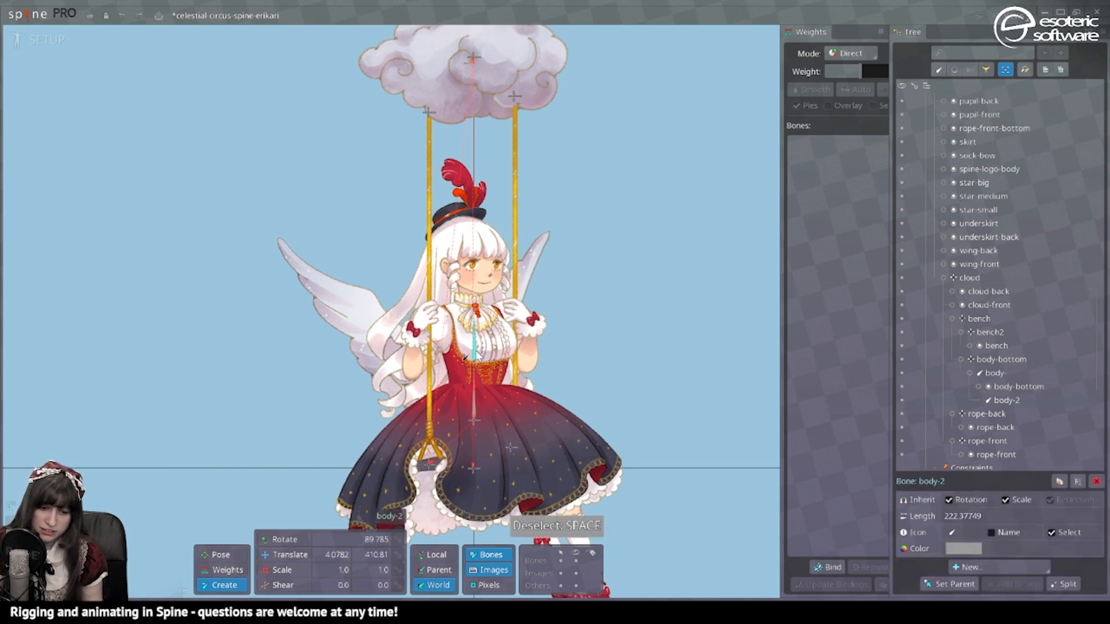
click(292, 553)
drag(473, 350, 473, 376)
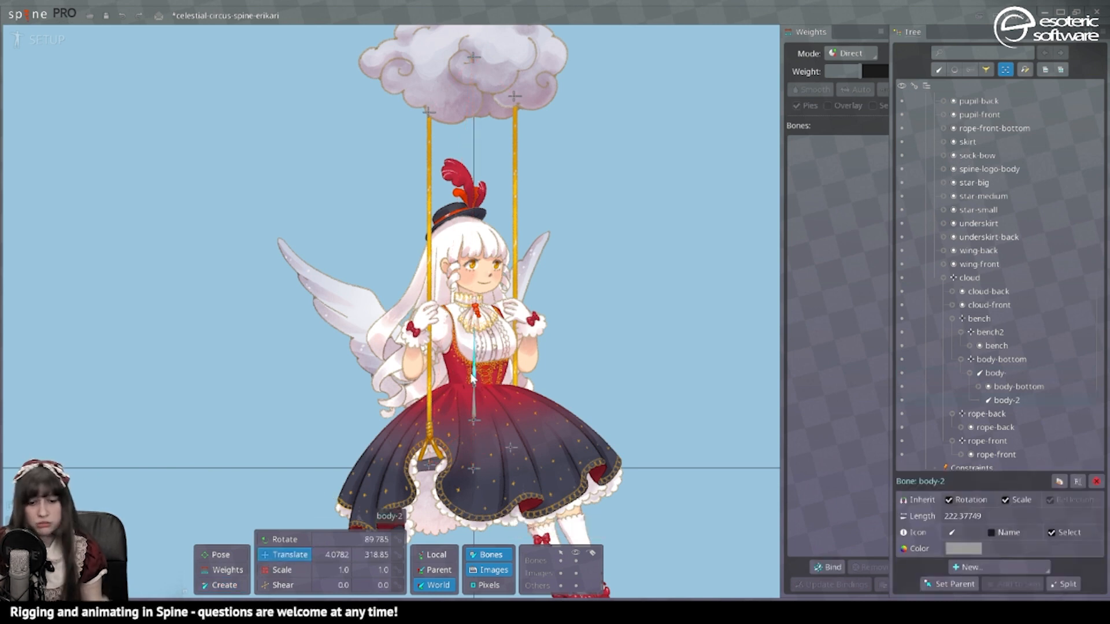
scroll(473, 379, up, 5)
click(511, 408)
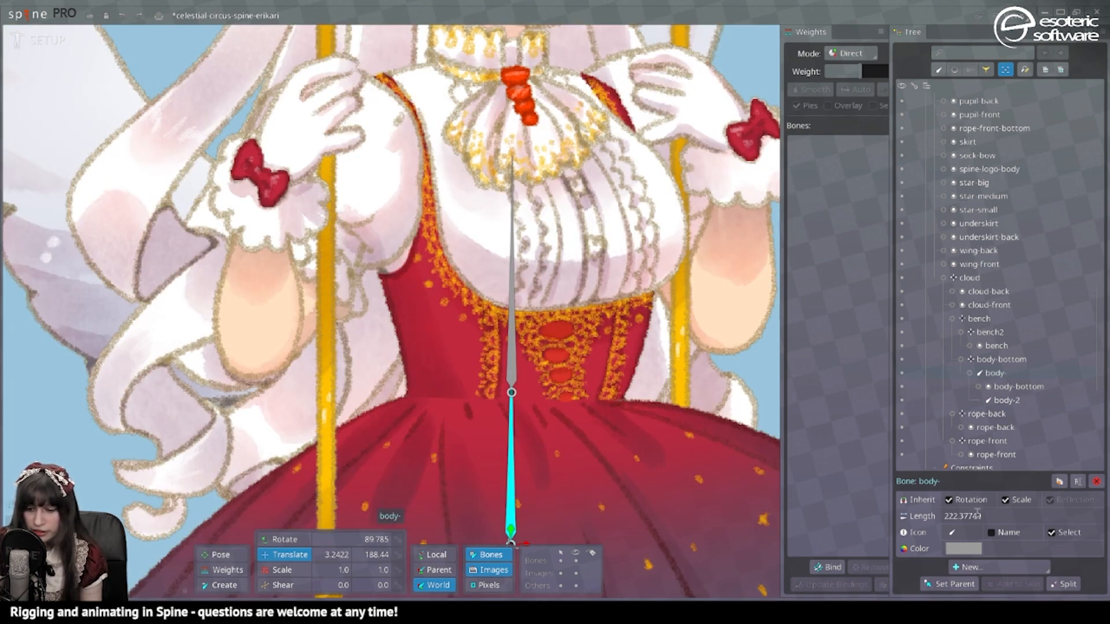
drag(977, 513, 781, 501)
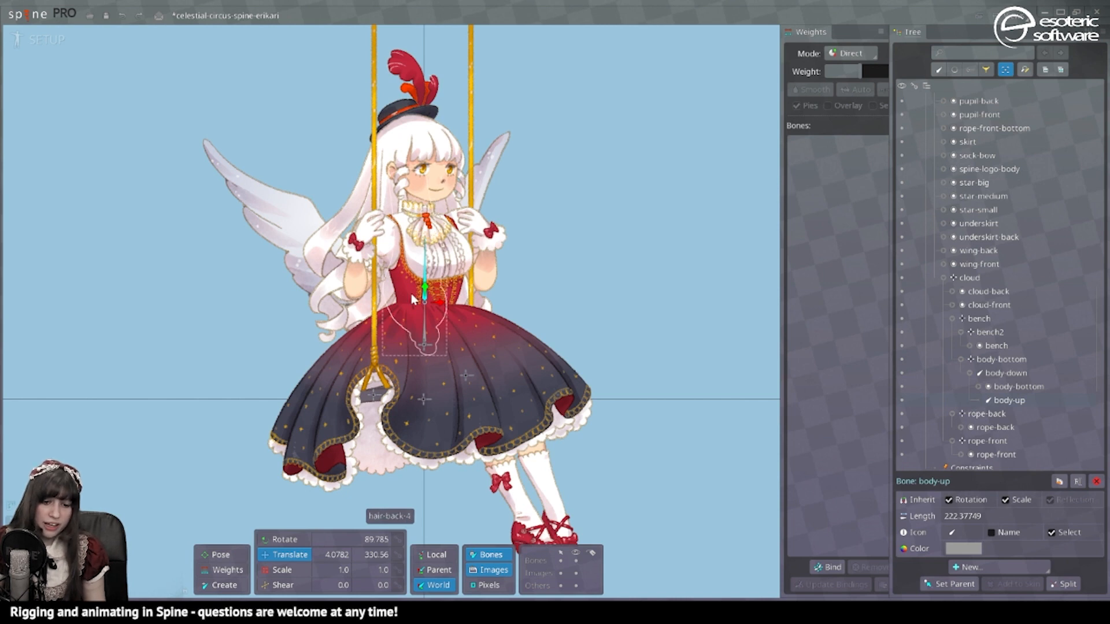
Step: Draw the first back-leg bone from body-bottom at the hips toward the back leg
click(422, 347)
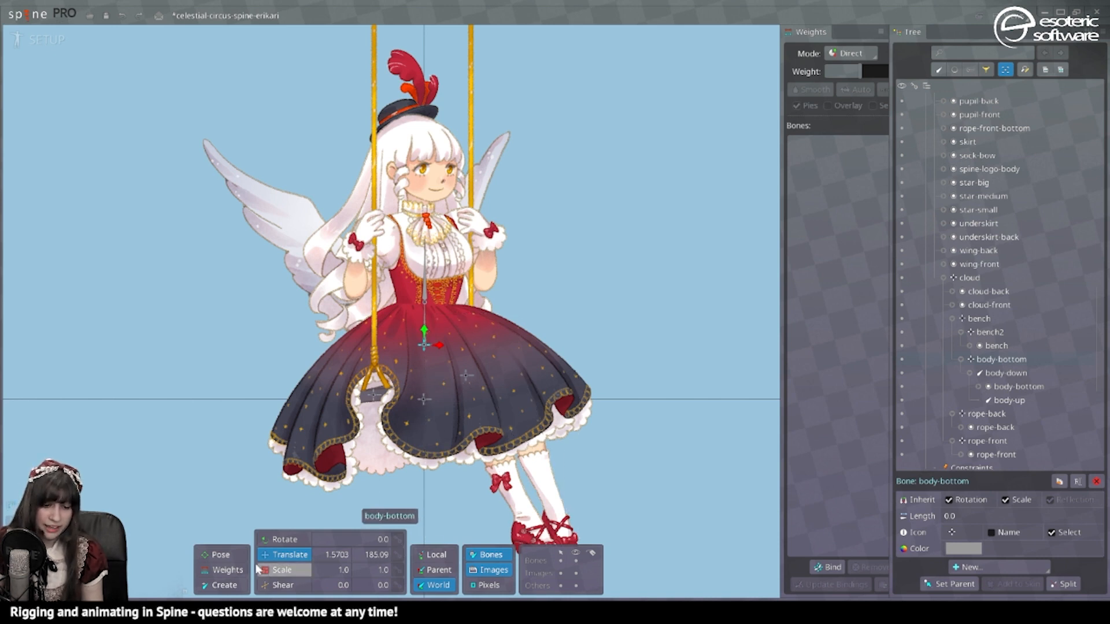
click(222, 585)
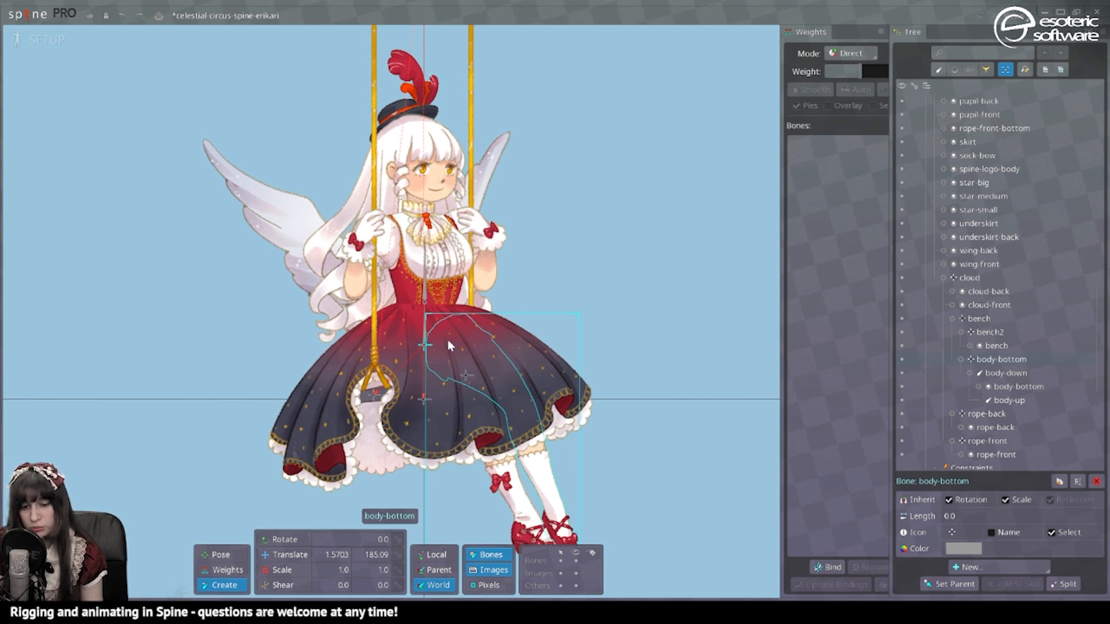
drag(447, 338, 571, 558)
Step: Extend the back leg with leg-back3 into the shoe and draw the front leg bones from body-bottom
drag(599, 515, 626, 414)
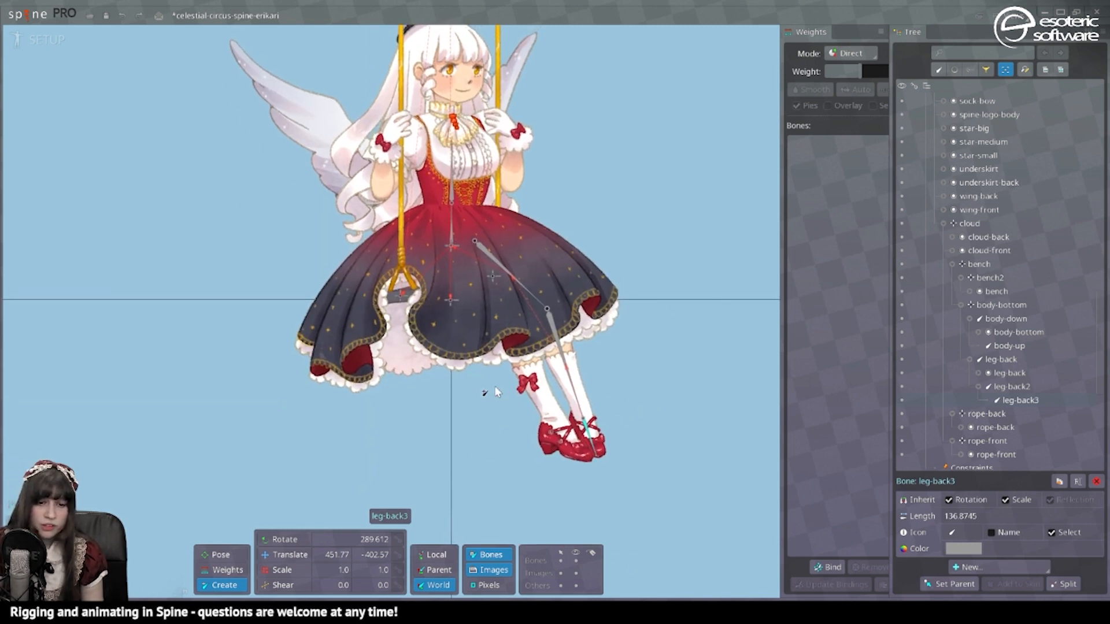
click(451, 248)
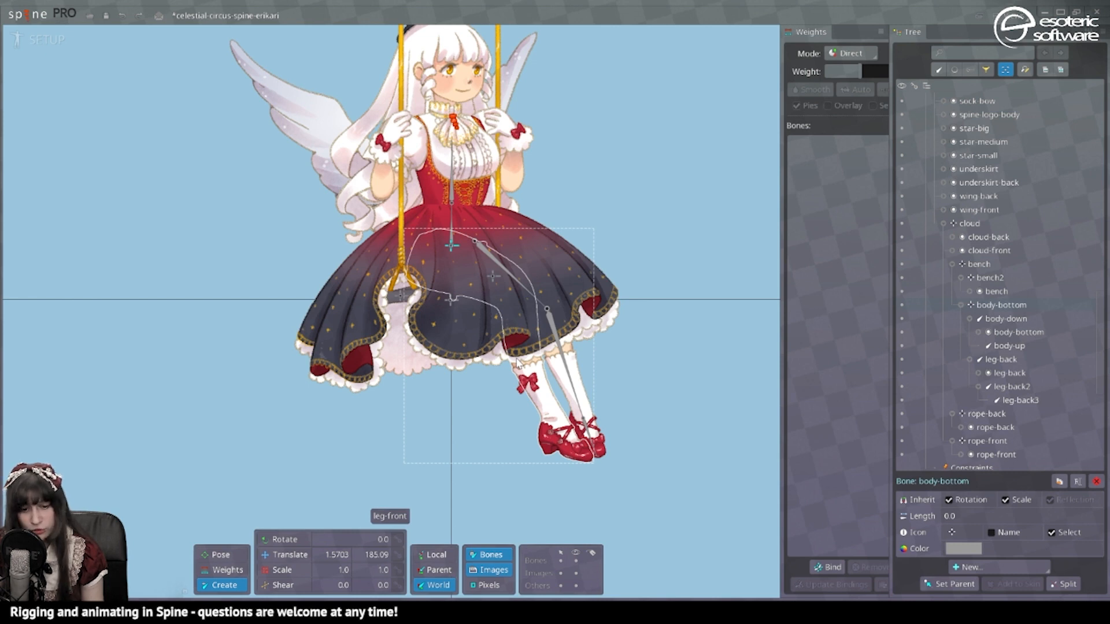
ctrl+click(517, 359)
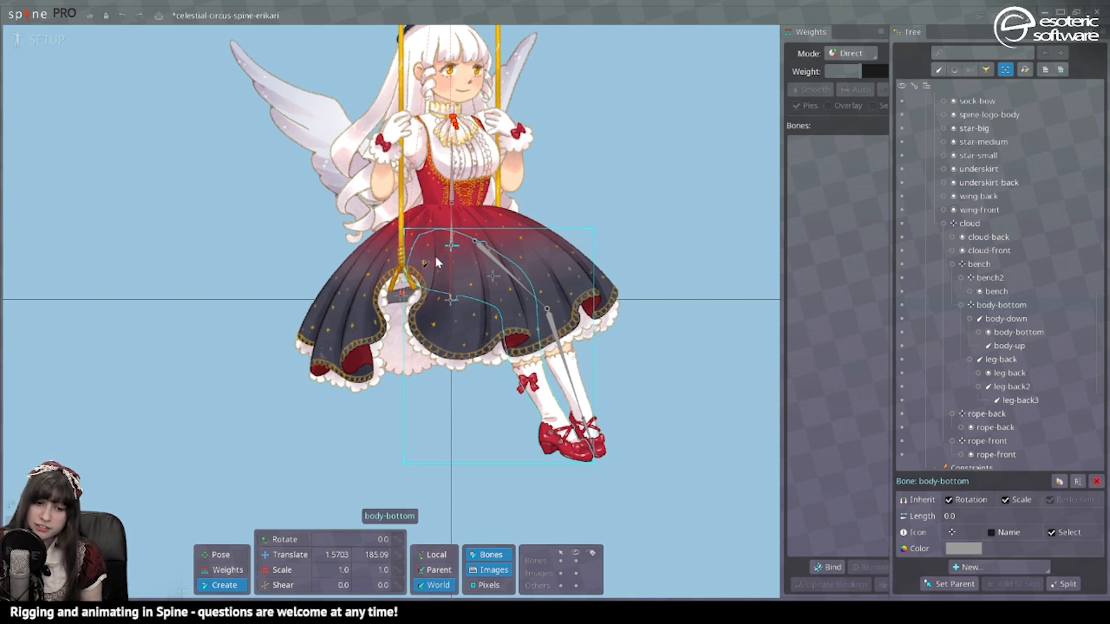
drag(435, 256, 587, 457)
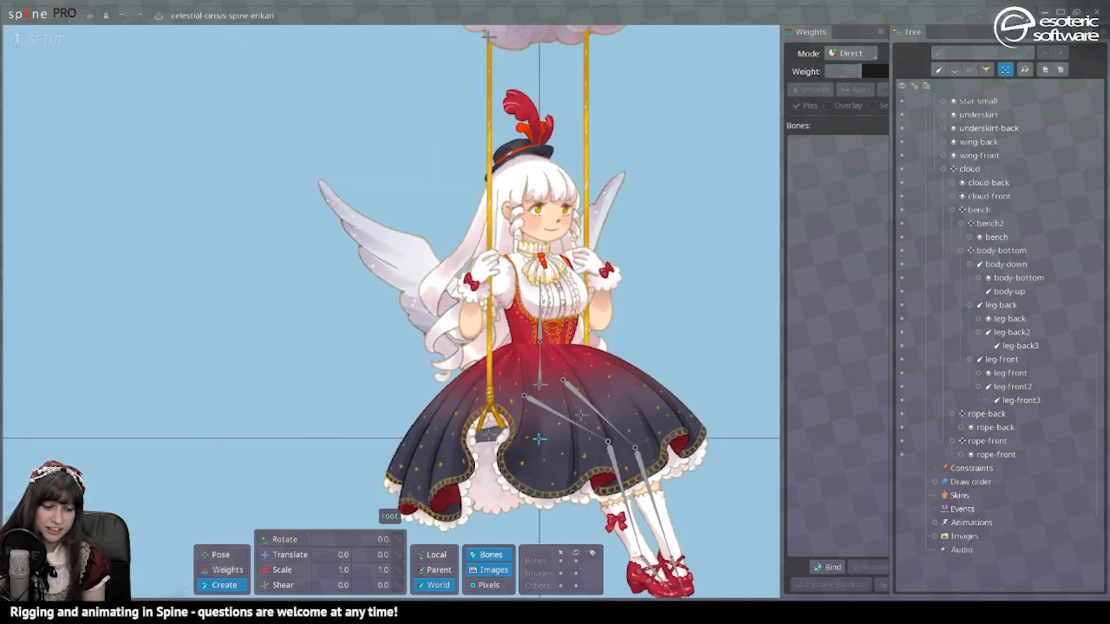
Step: Add a zero-length body-up2 bone under body-up on the chest
scroll(642, 211, up, 3)
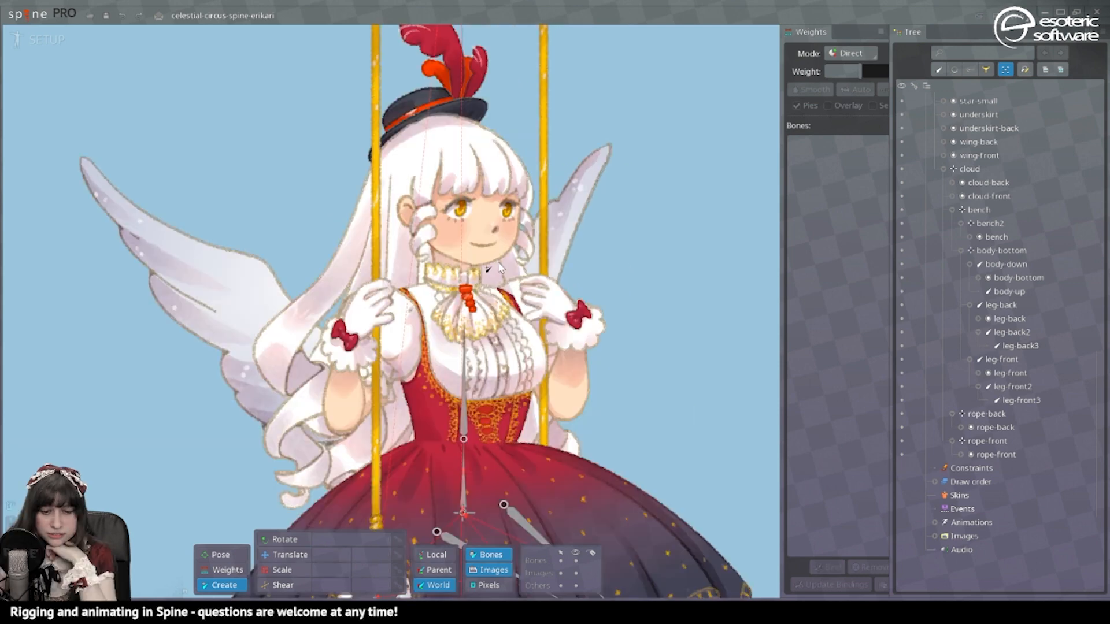
click(464, 362)
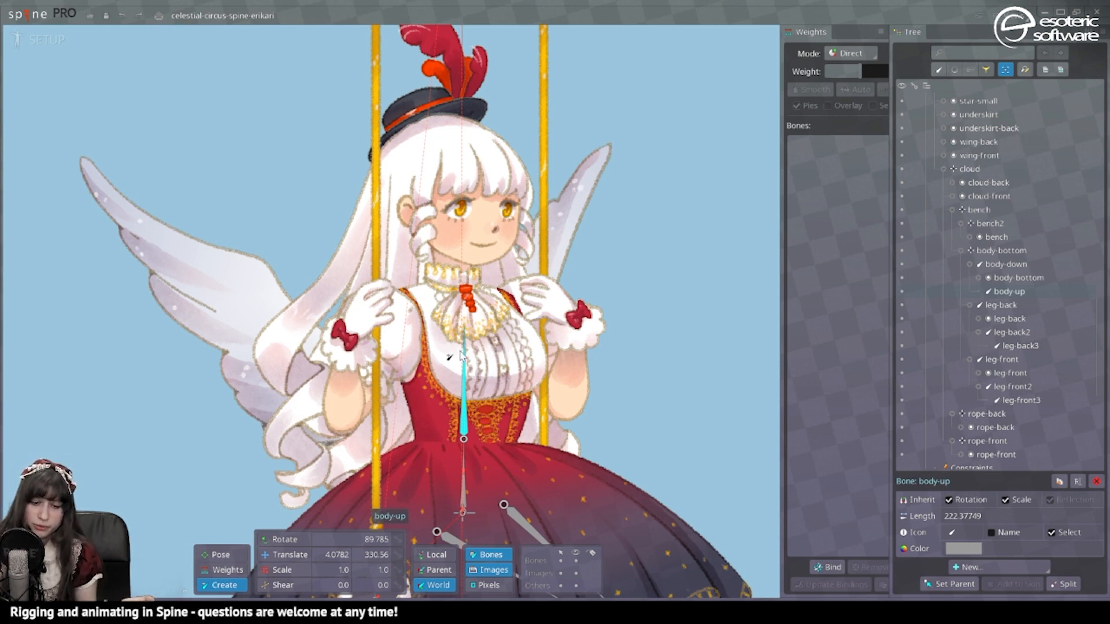
click(505, 370)
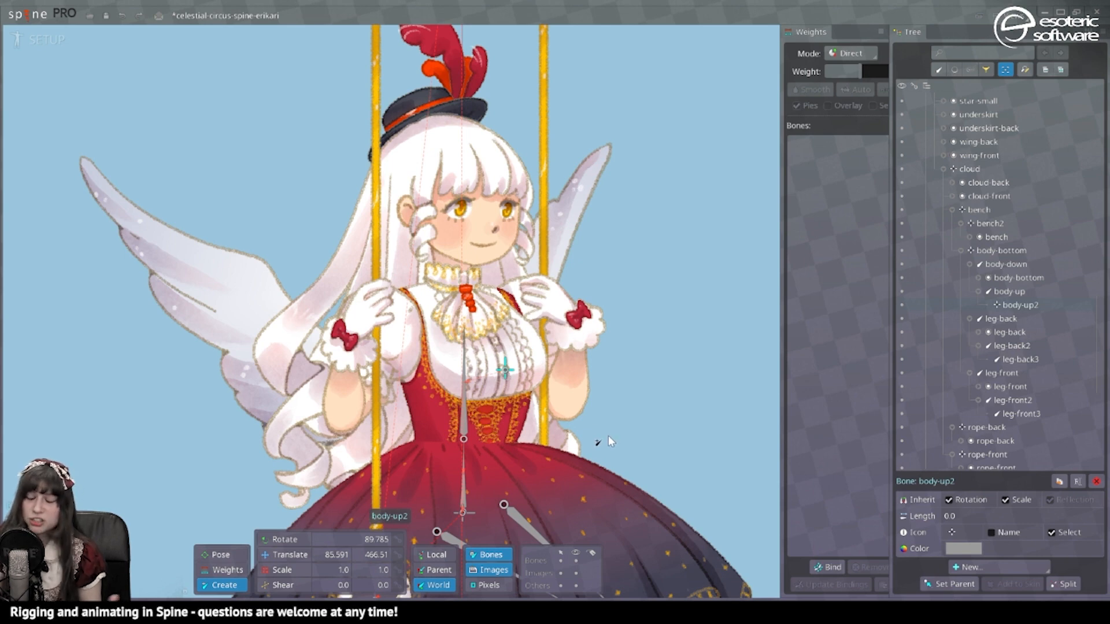
key(Escape)
drag(608, 435, 593, 464)
Step: Draw a neck bone upward from the collar under body-up
click(450, 413)
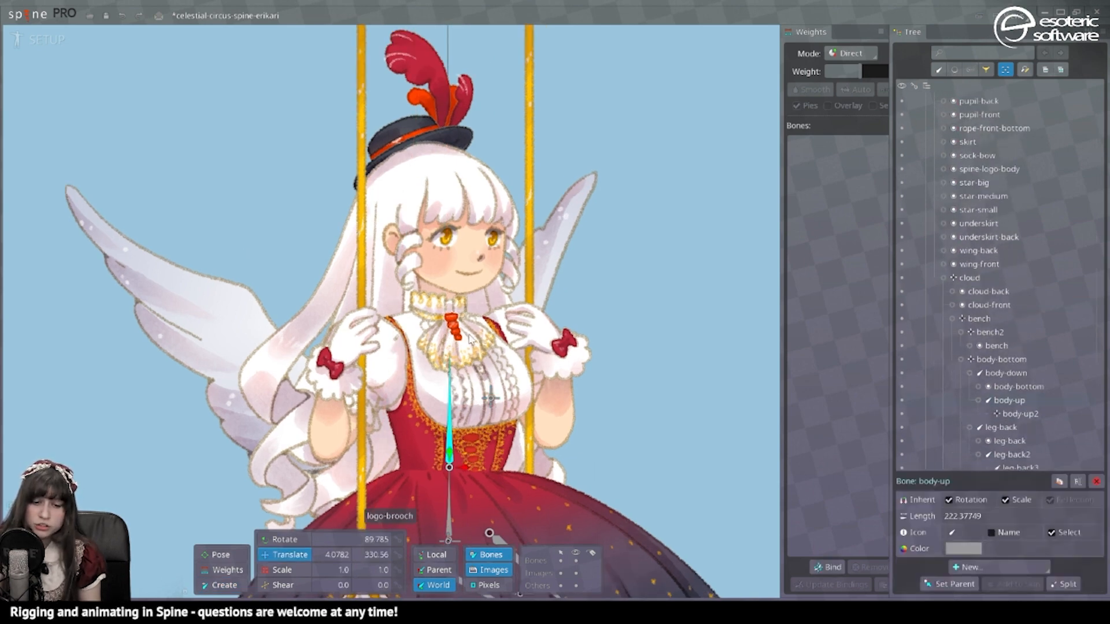
click(463, 345)
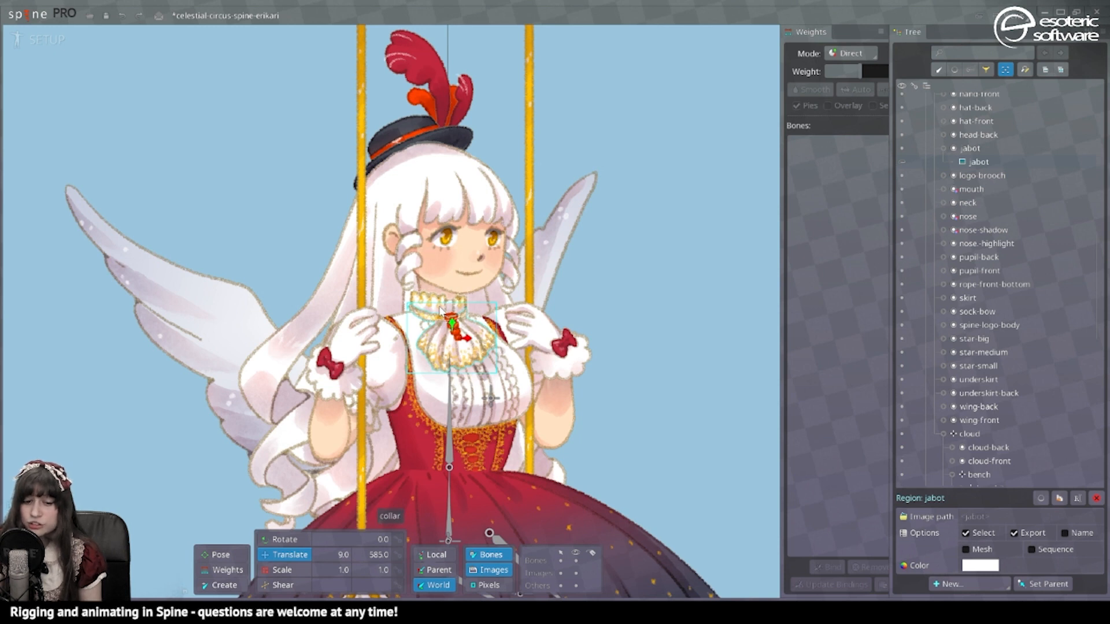
click(451, 446)
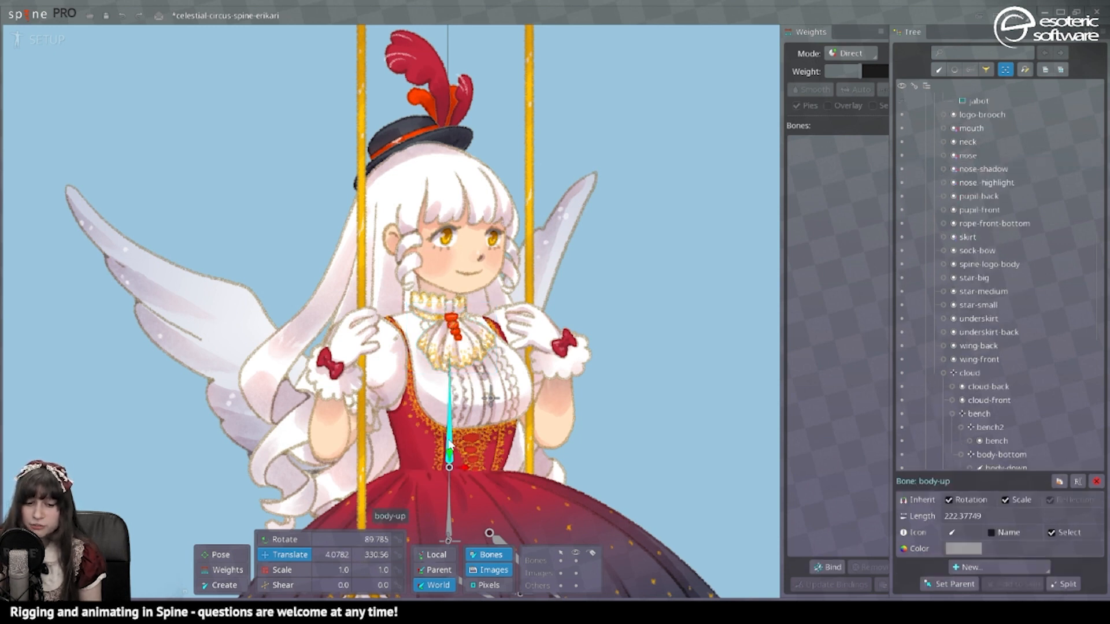
key(c)
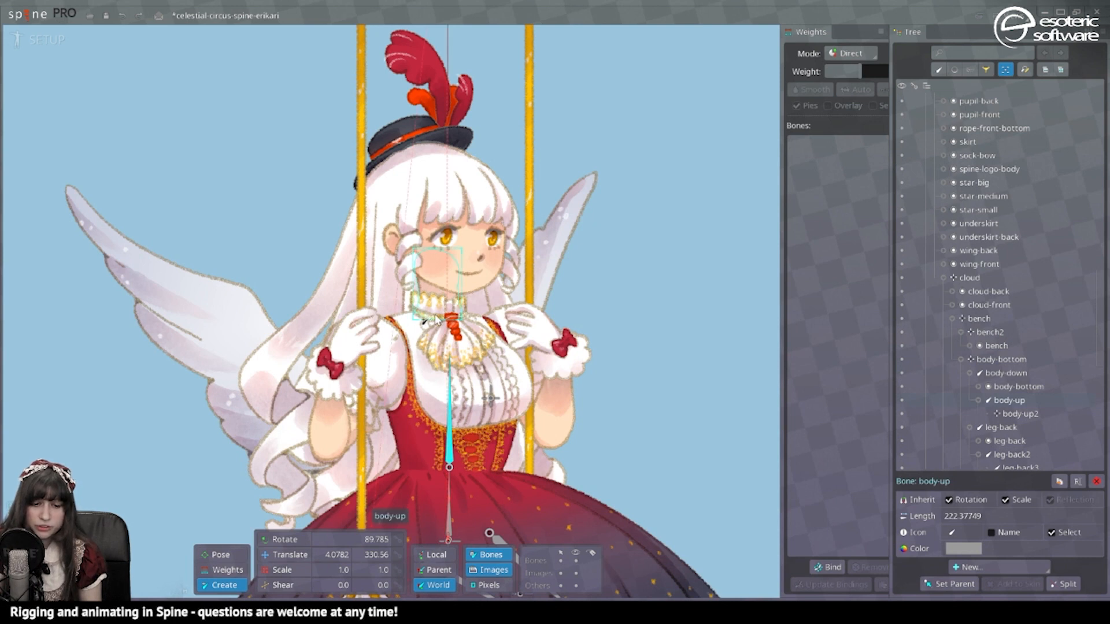
drag(436, 320, 437, 267)
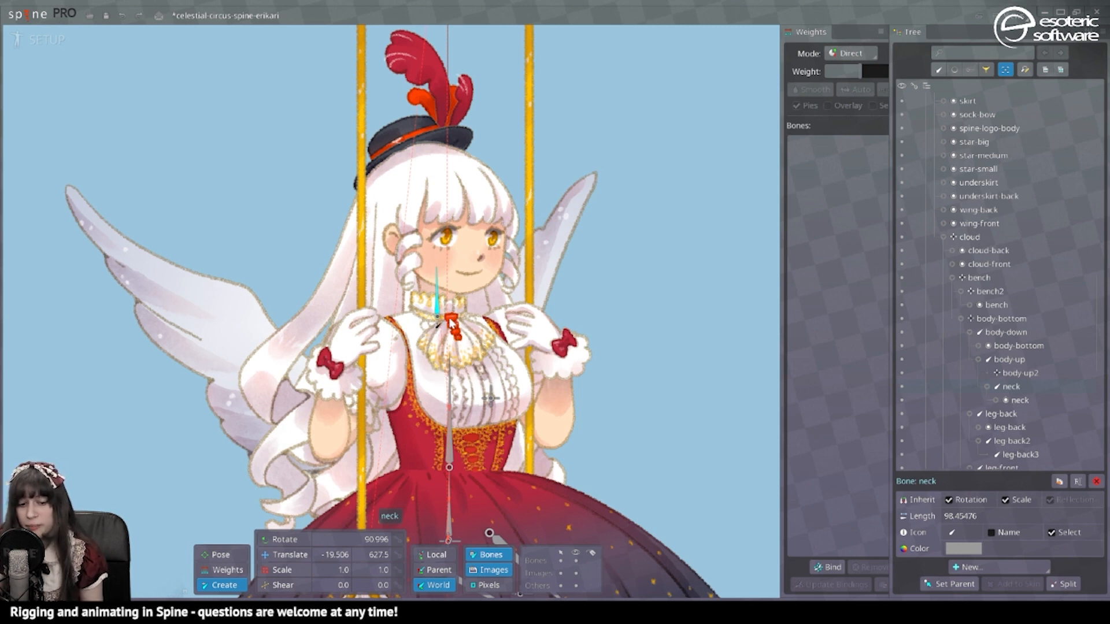
Step: Add a jabot bone over the jabot and a face bone up toward the hat, then save
click(451, 387)
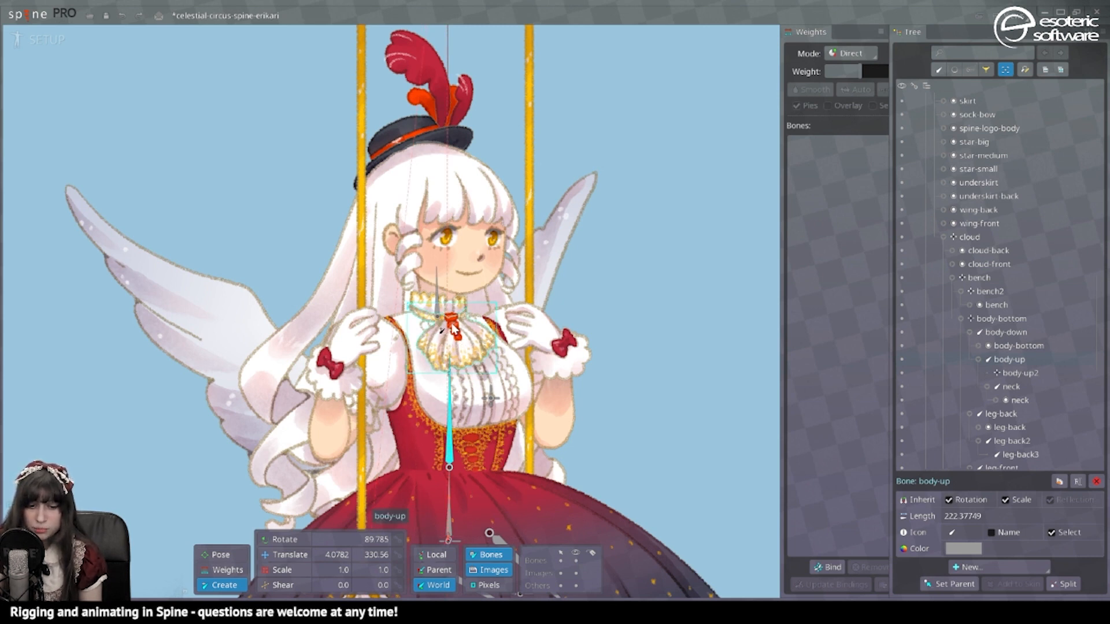
drag(452, 322, 465, 374)
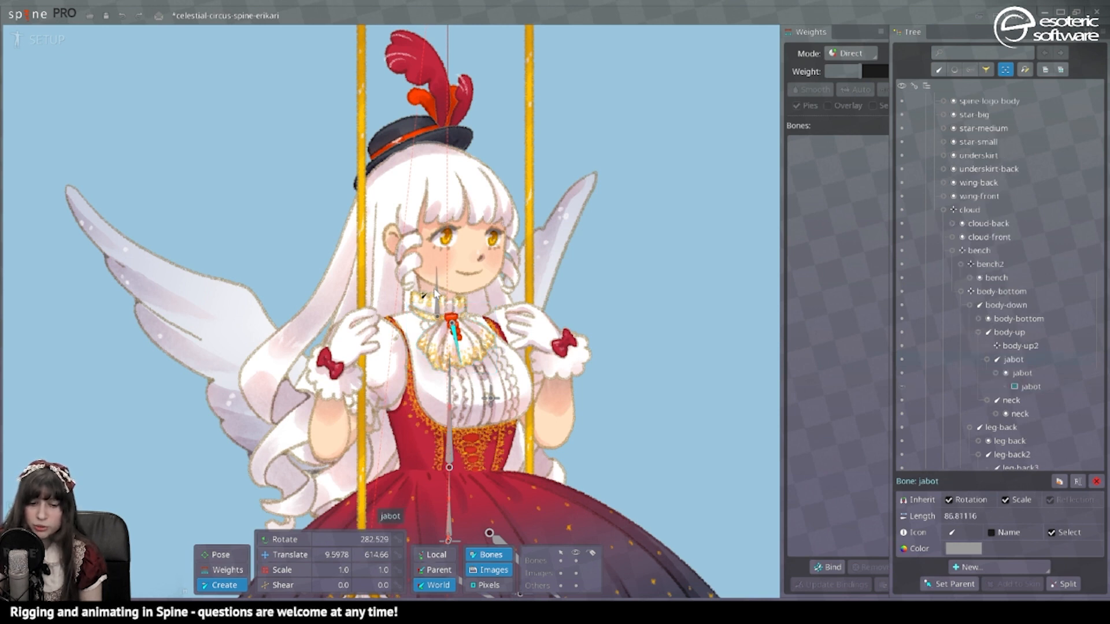
drag(432, 269, 433, 140)
key(ctrl+s)
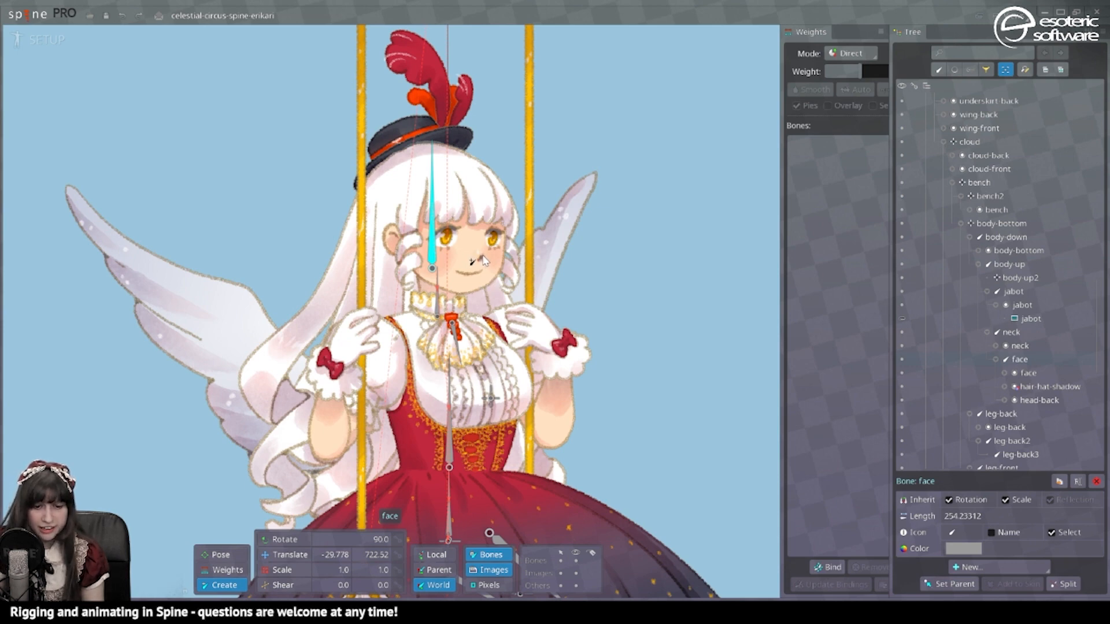
Step: Add a zero-length bone on the face and name it face-control
click(482, 257)
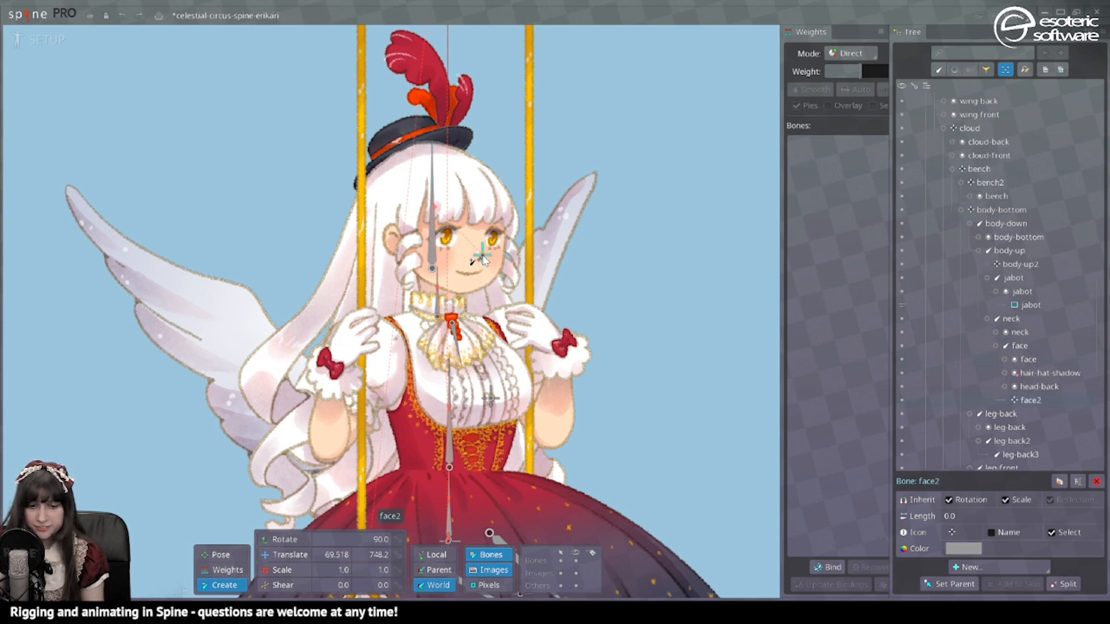
double_click(1037, 398)
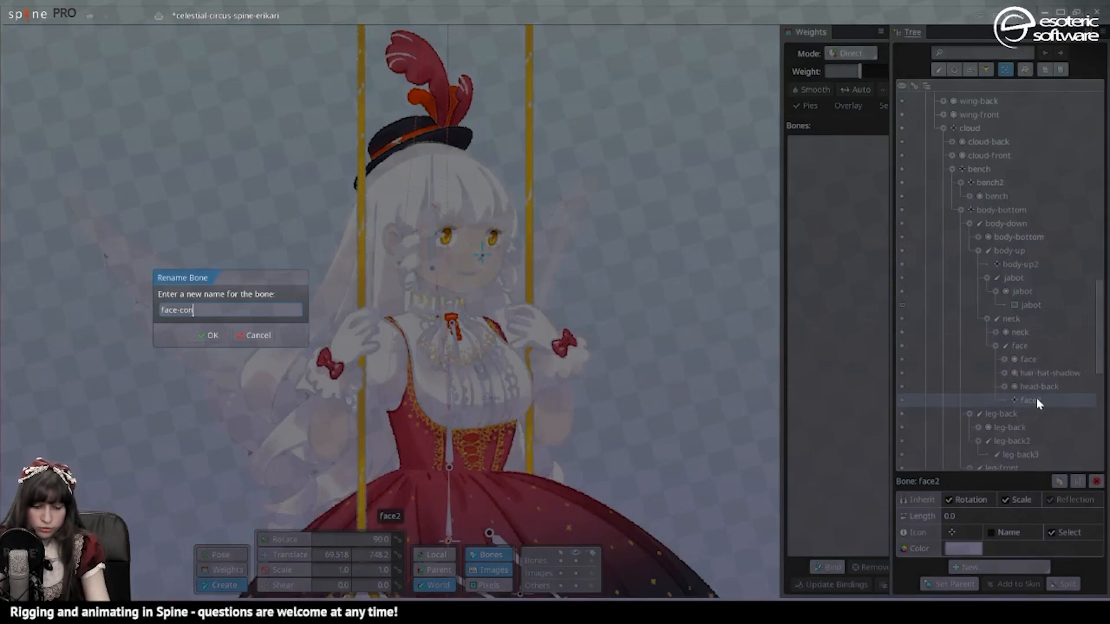
text(face-control)
key(Return)
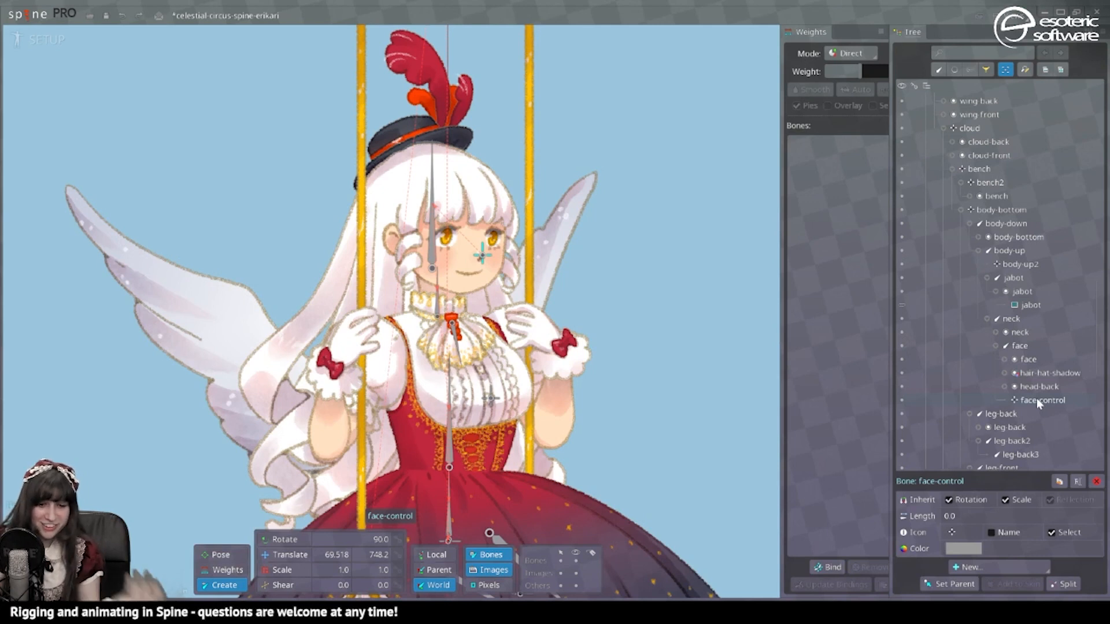
Step: Create another bone under the face bone and name it face-inverse
click(432, 254)
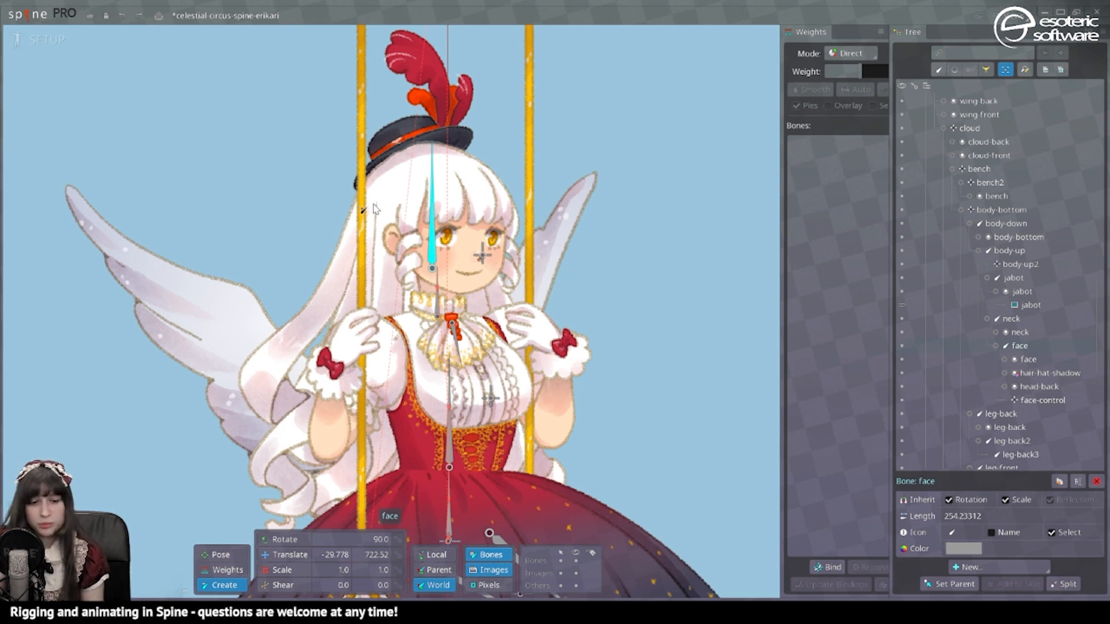
click(354, 200)
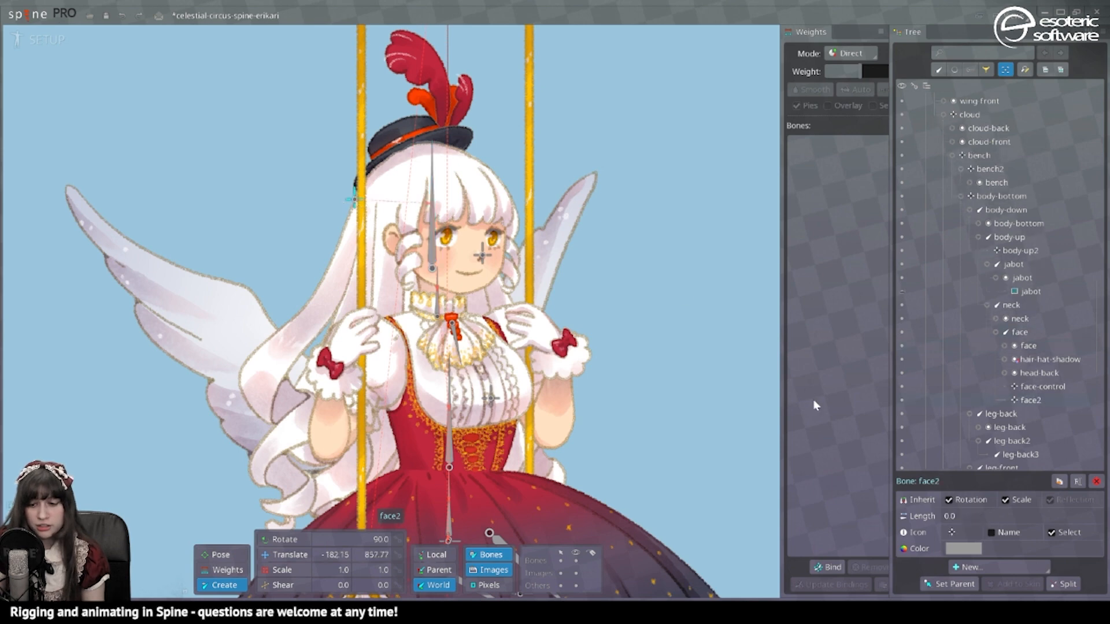
double_click(1035, 401)
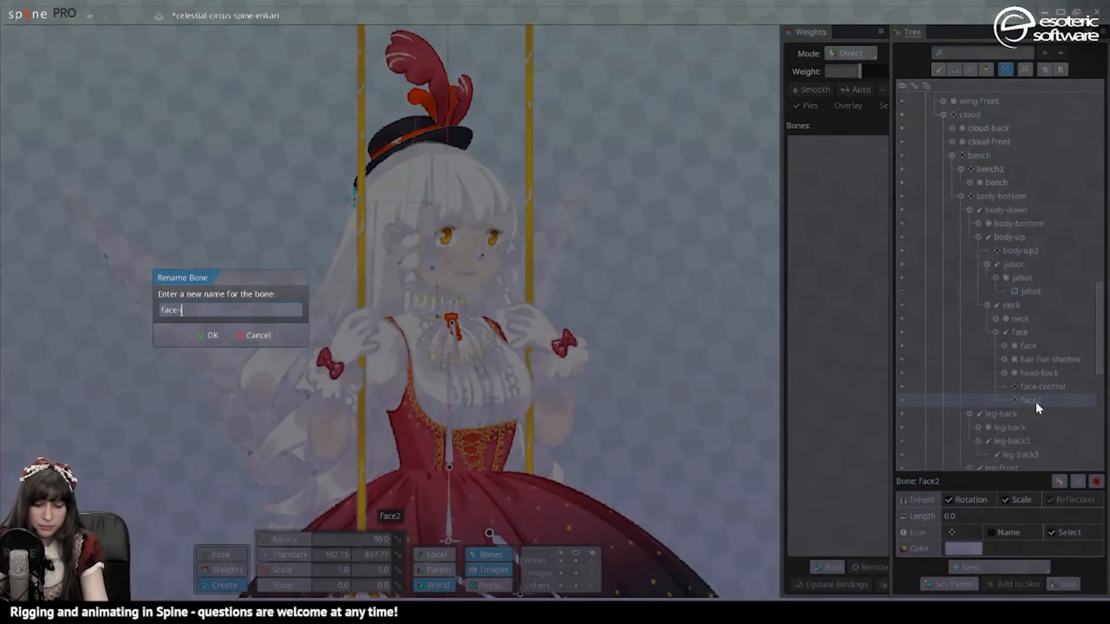
text(face-inverse)
key(Return)
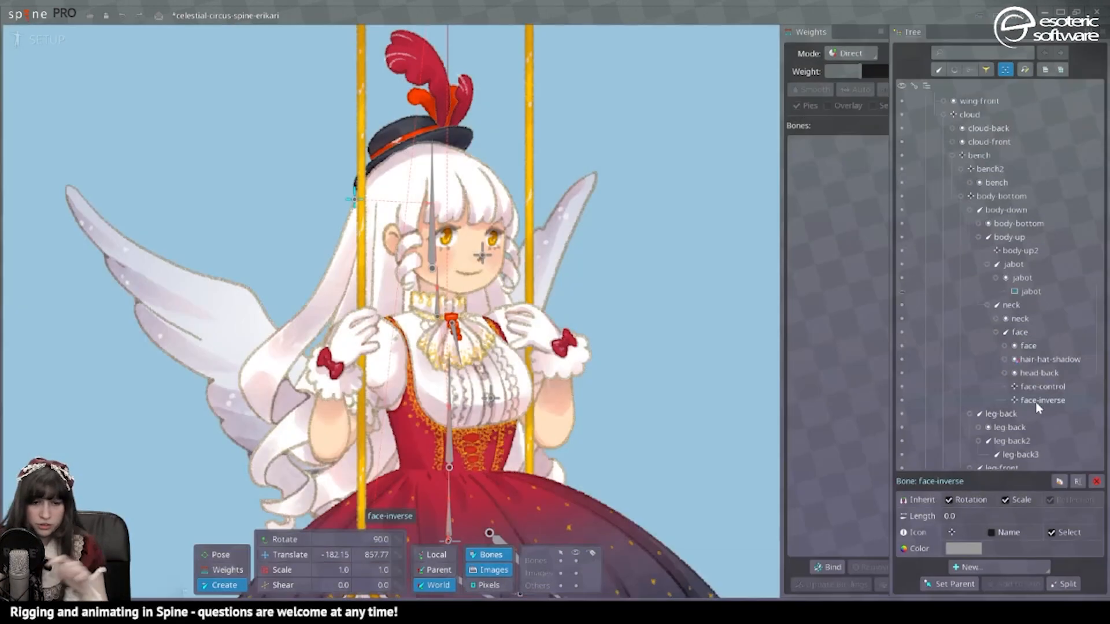
click(429, 185)
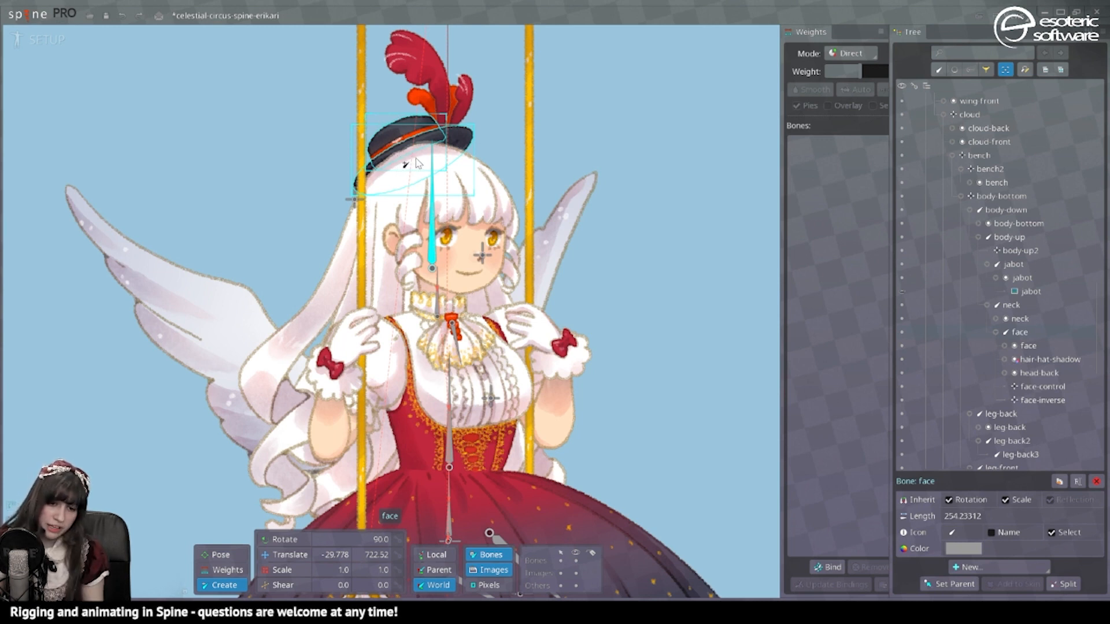
Step: Draw a hat-front bone over the hat and nudge it slightly left
drag(415, 155, 398, 121)
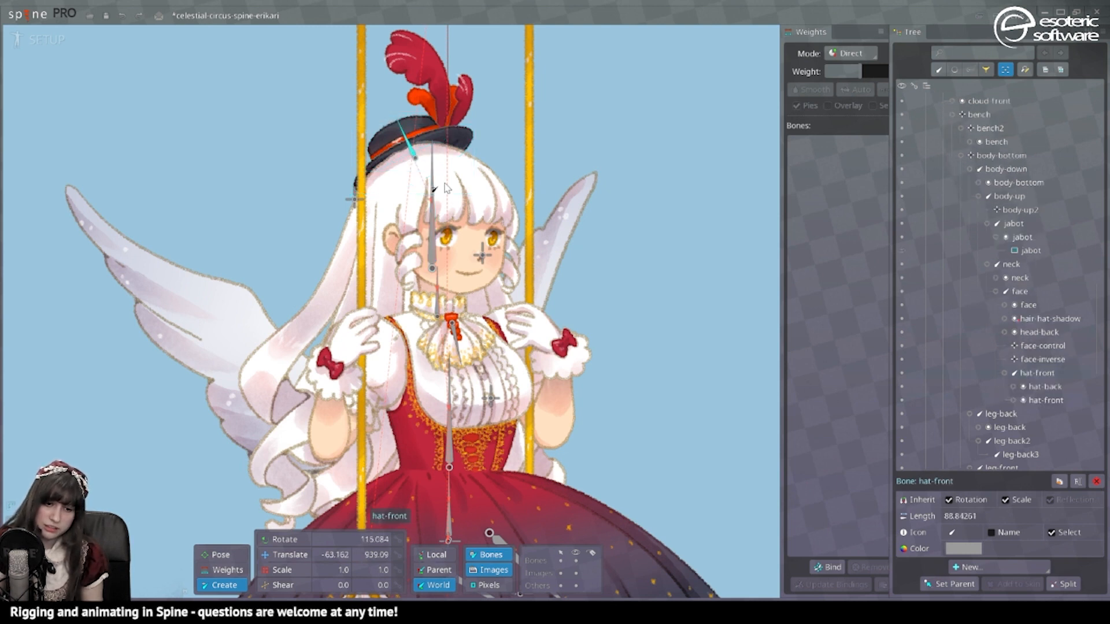
key(v)
drag(445, 189, 442, 188)
click(218, 596)
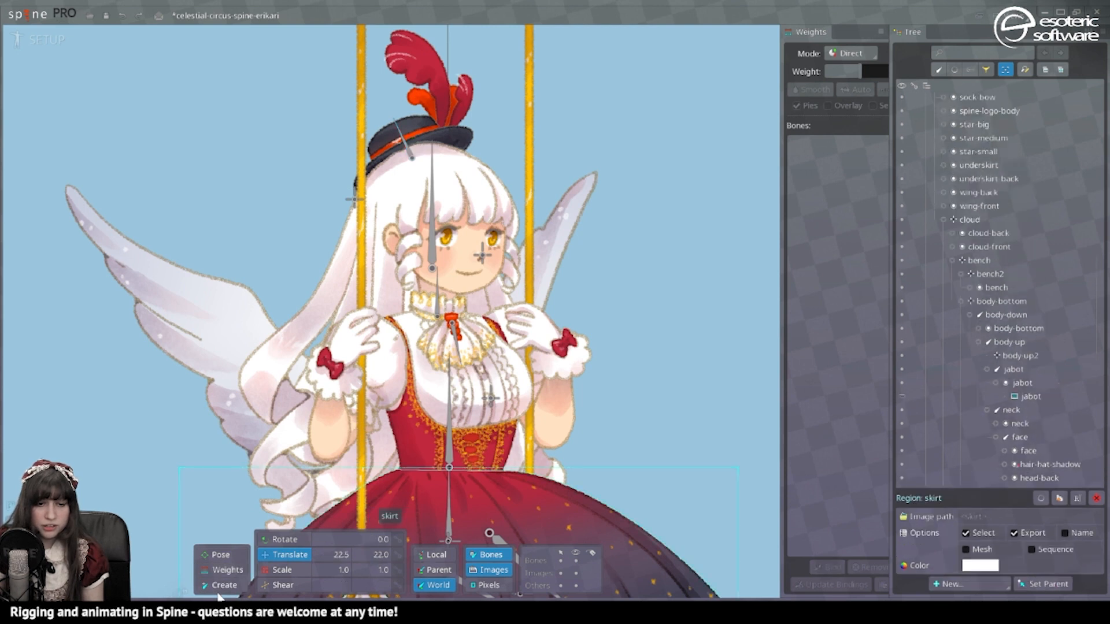
Step: Add a feathers-front bone chain from hat-front up along the hat feathers
click(218, 585)
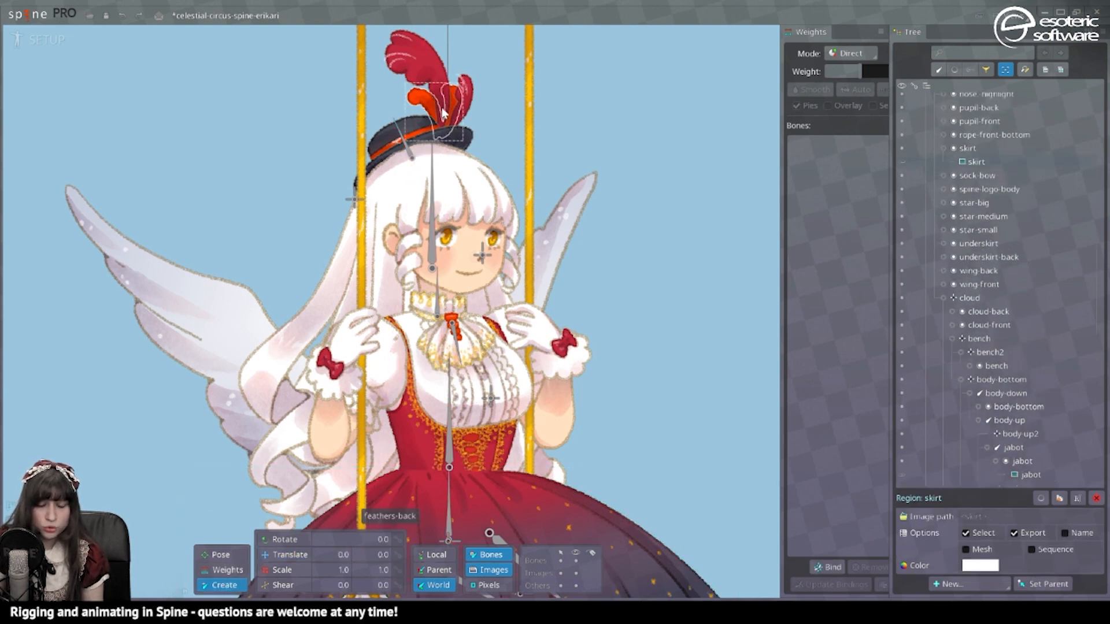
click(445, 137)
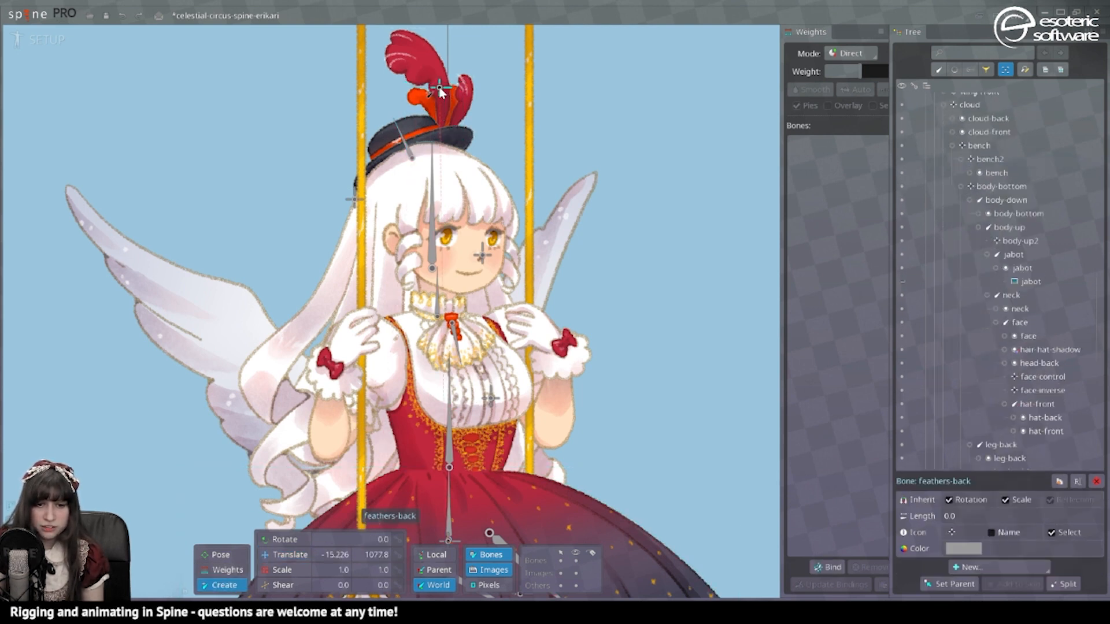
drag(445, 136, 396, 28)
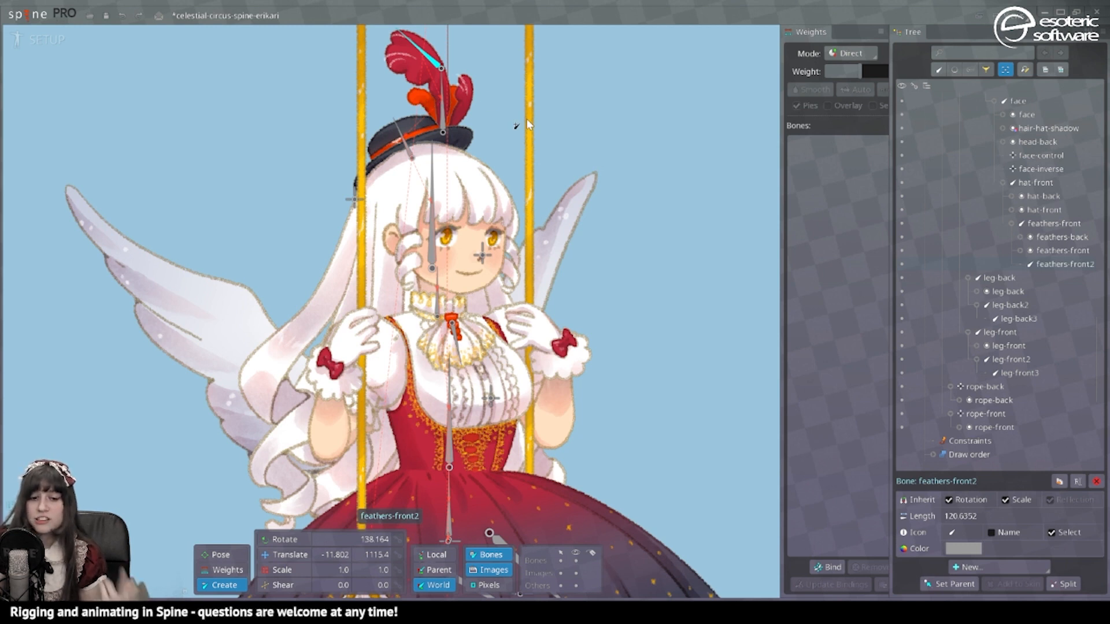
click(443, 94)
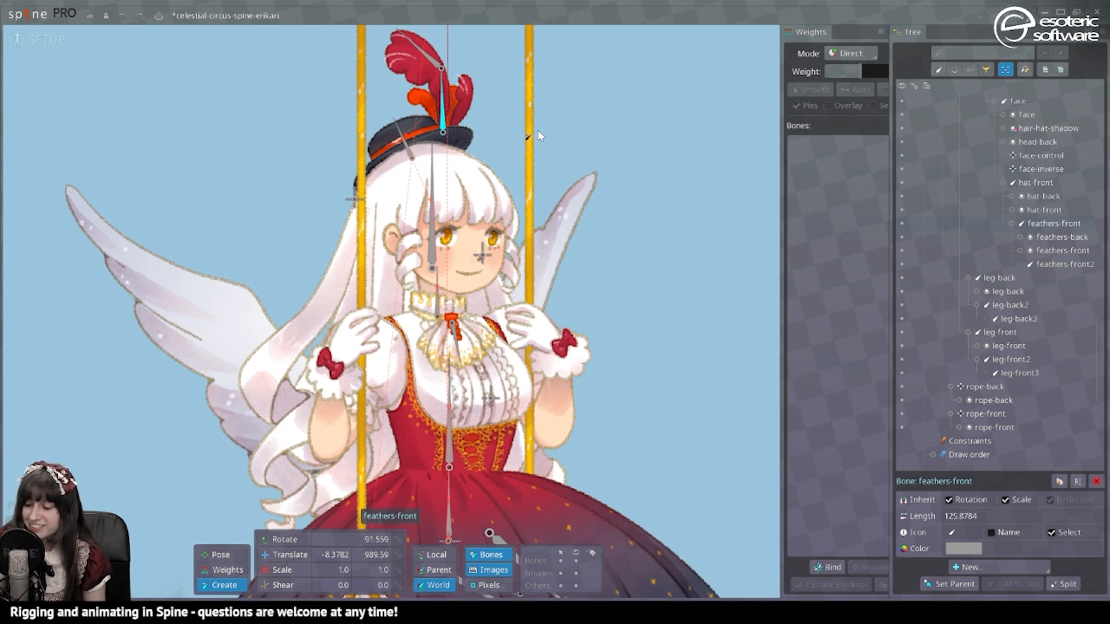
click(432, 245)
scroll(317, 372, down, 2)
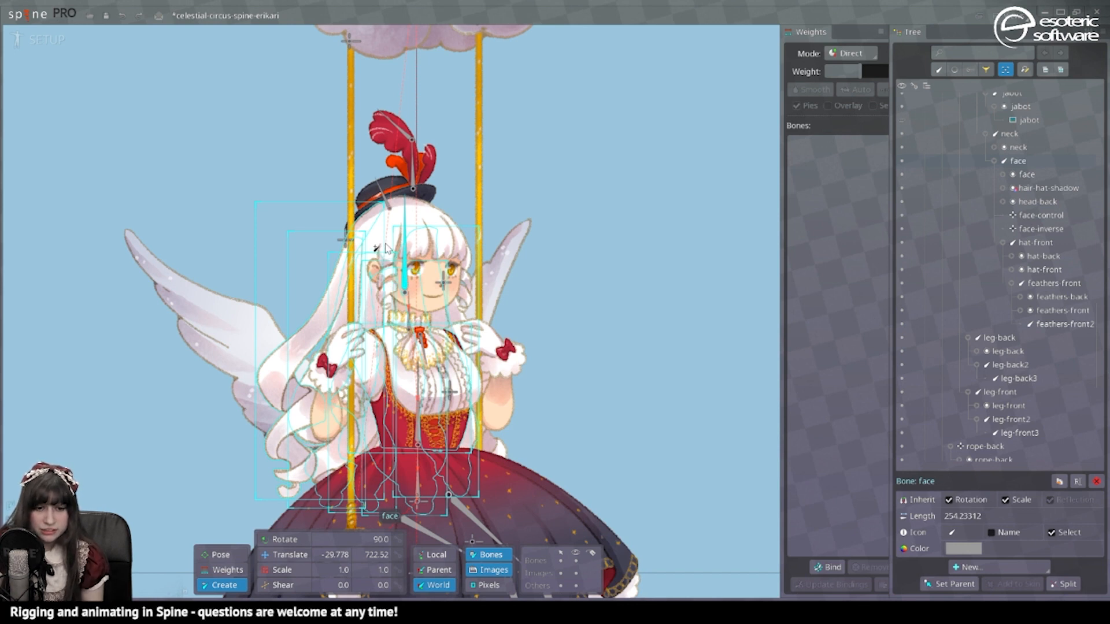
Step: Draw a long hair-back-3 bone down the back hair, split it into 2 with Fibonacci spacing, and save
drag(386, 244, 386, 514)
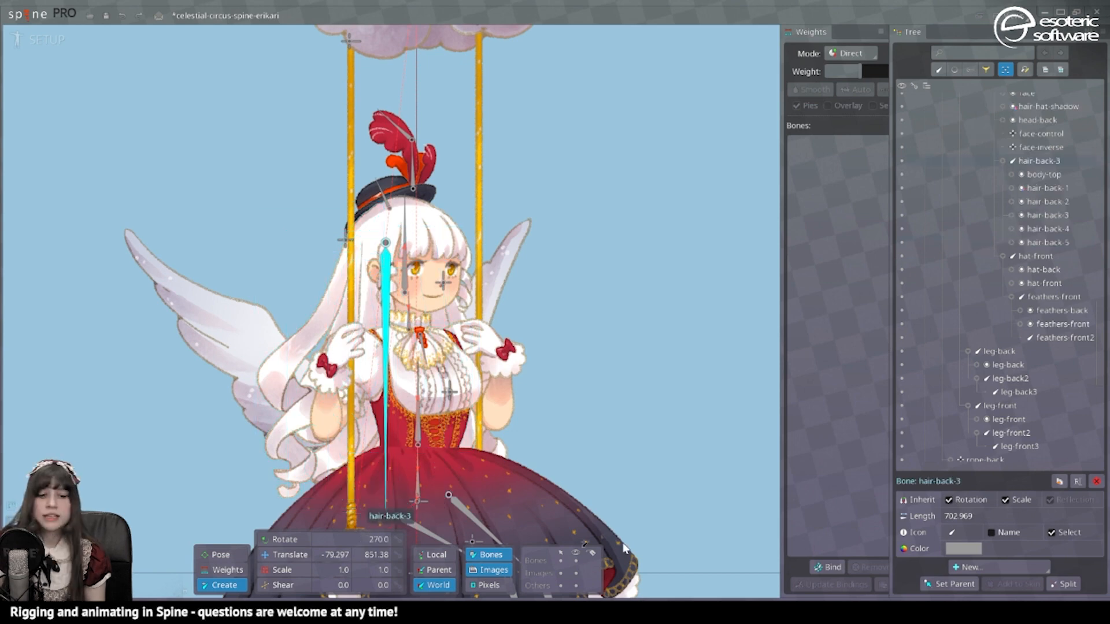
click(1063, 584)
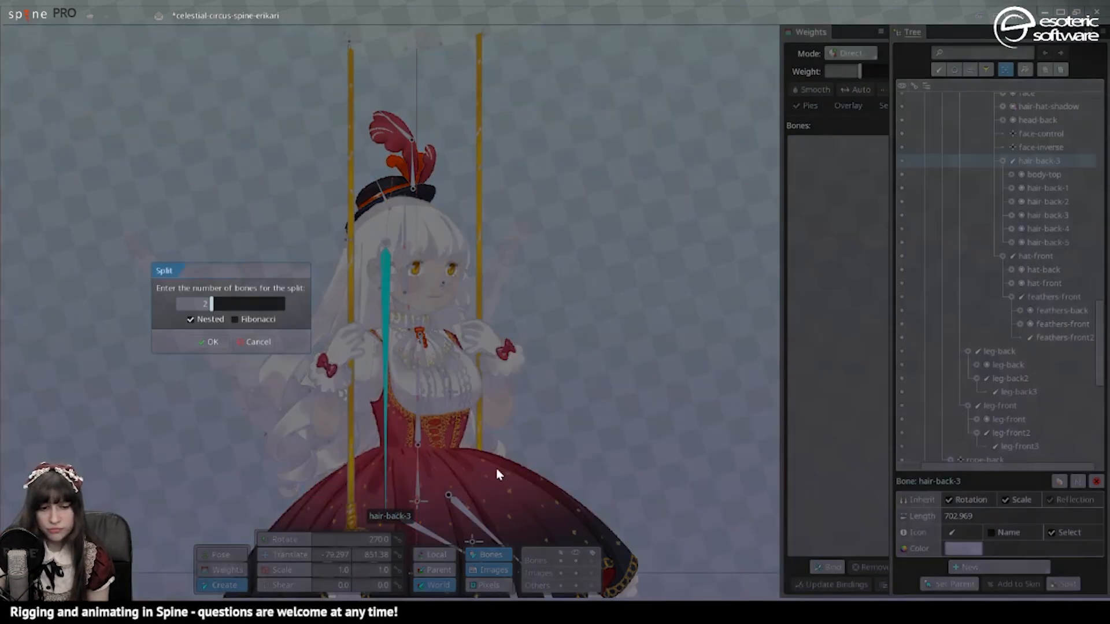
click(235, 321)
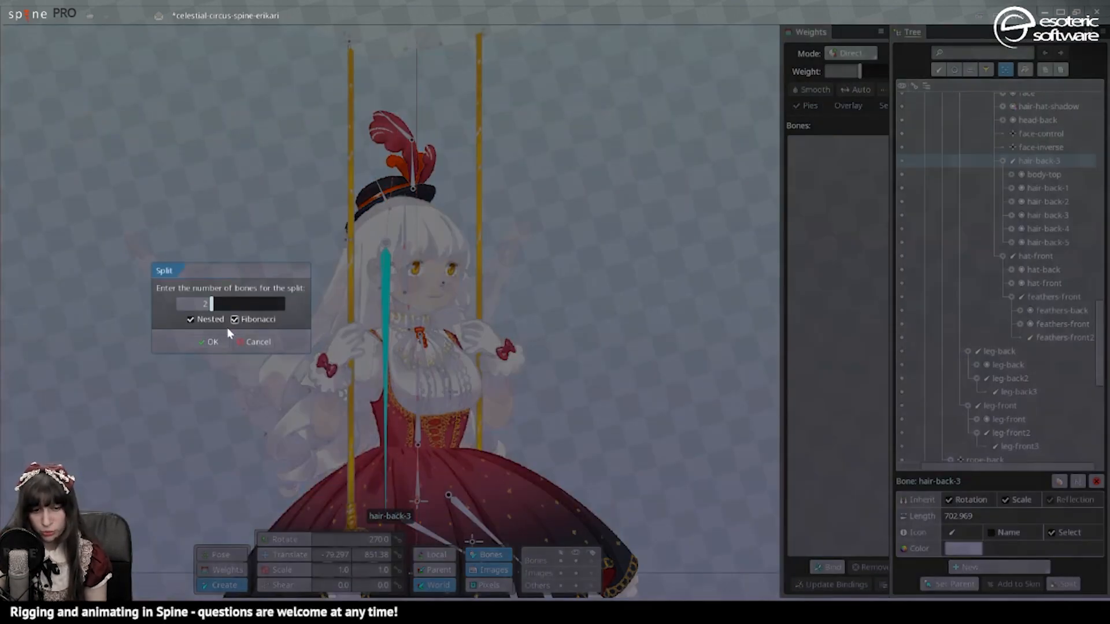
click(207, 343)
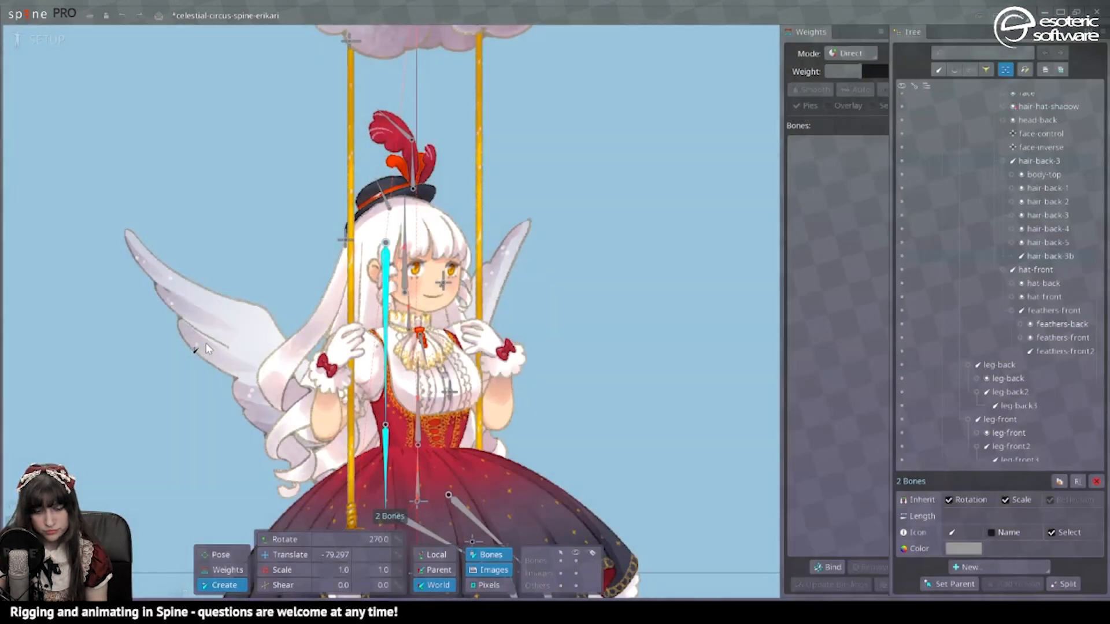
key(ctrl+s)
key(ctrl+z)
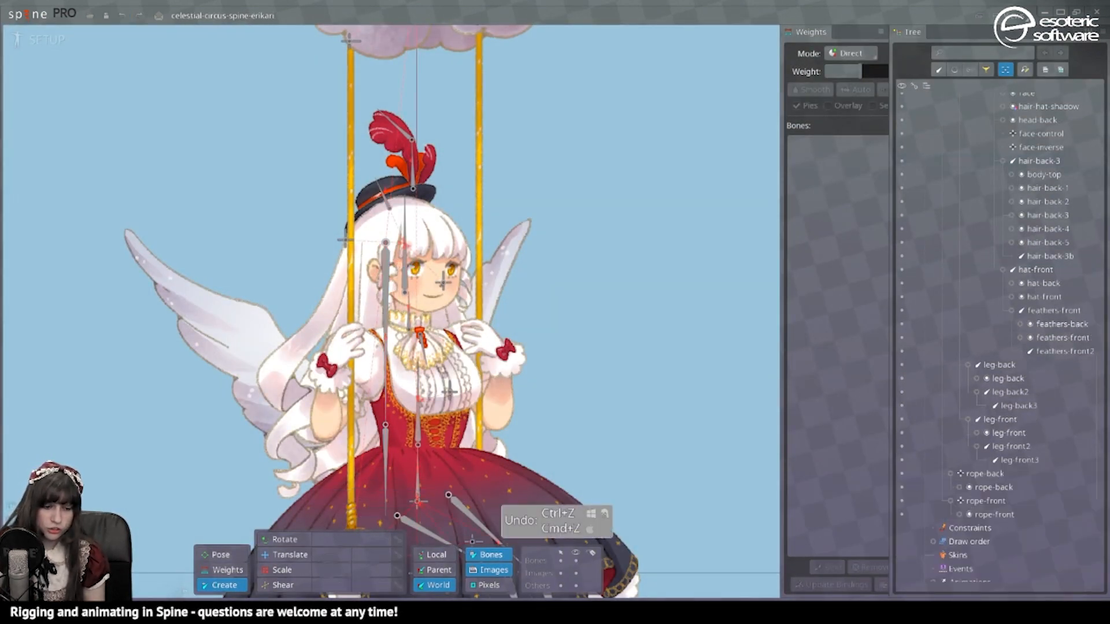
Step: Add fringe-side-front and fringe-side-back bones from face down both side fringes
scroll(392, 268, up, 5)
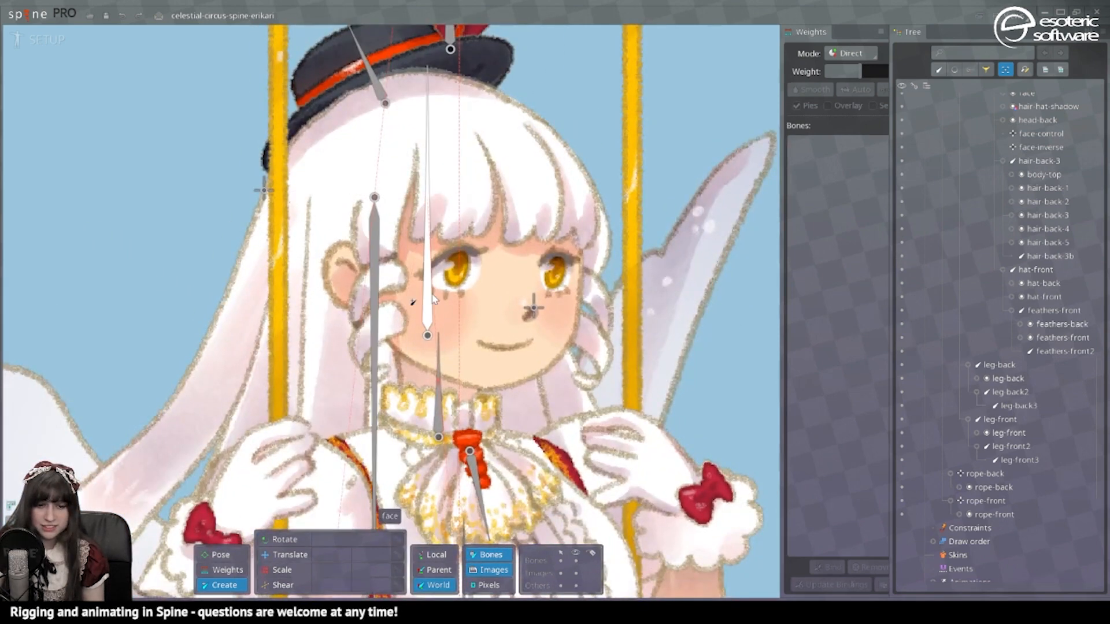
click(430, 298)
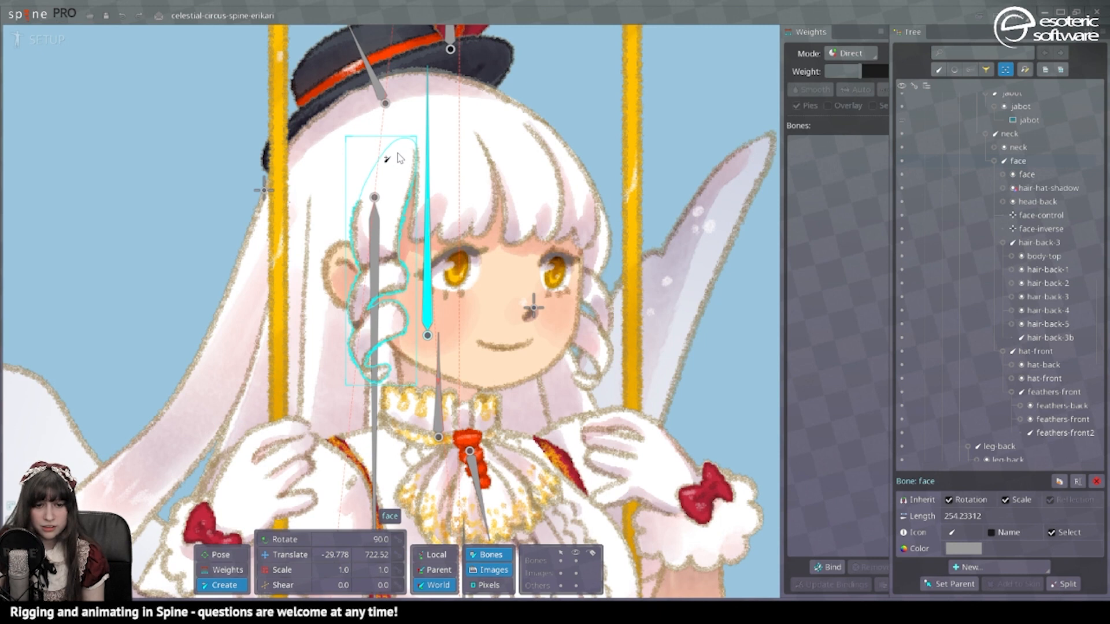
drag(398, 152, 364, 396)
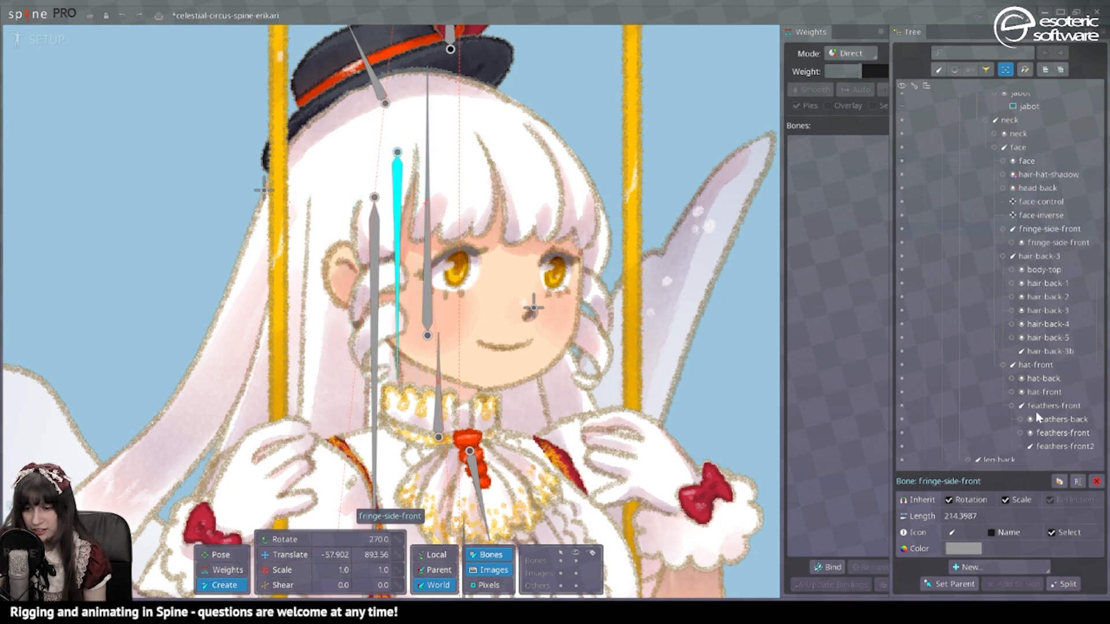
click(427, 270)
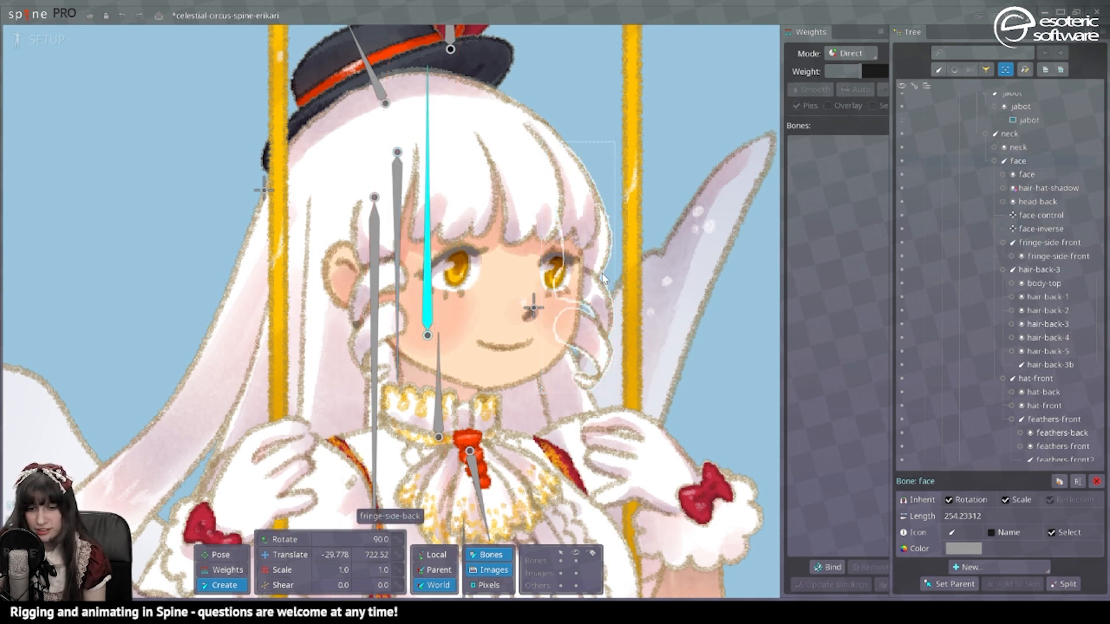
drag(563, 157, 562, 394)
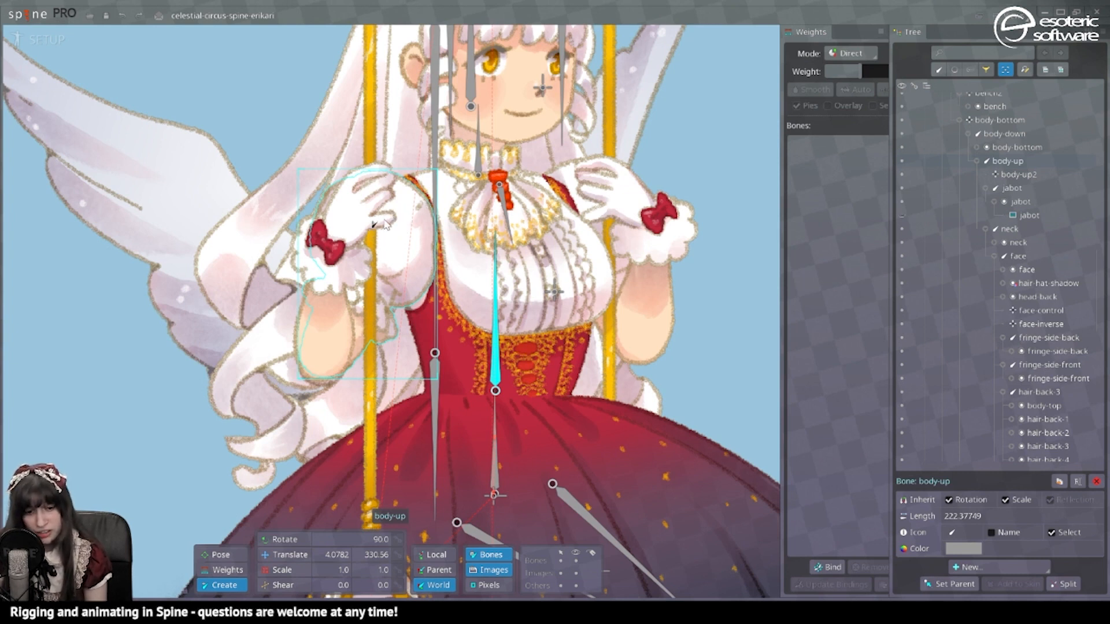
Step: Add arm-front-up at the front shoulder under body-up, with a forearm bone down the front arm
click(496, 271)
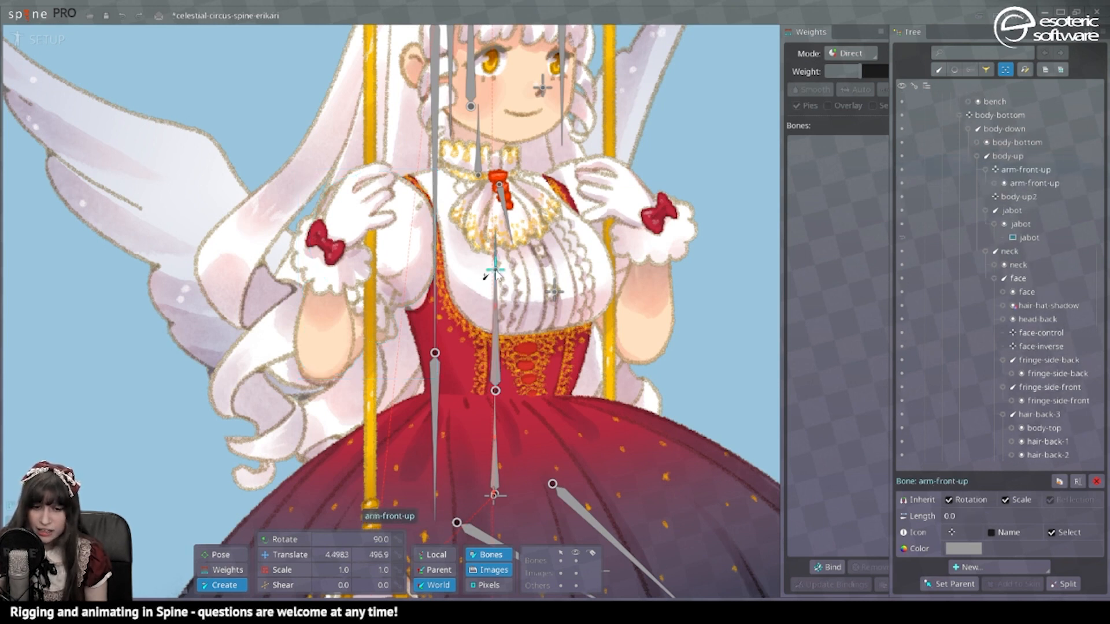
key(ctrl+z)
click(496, 281)
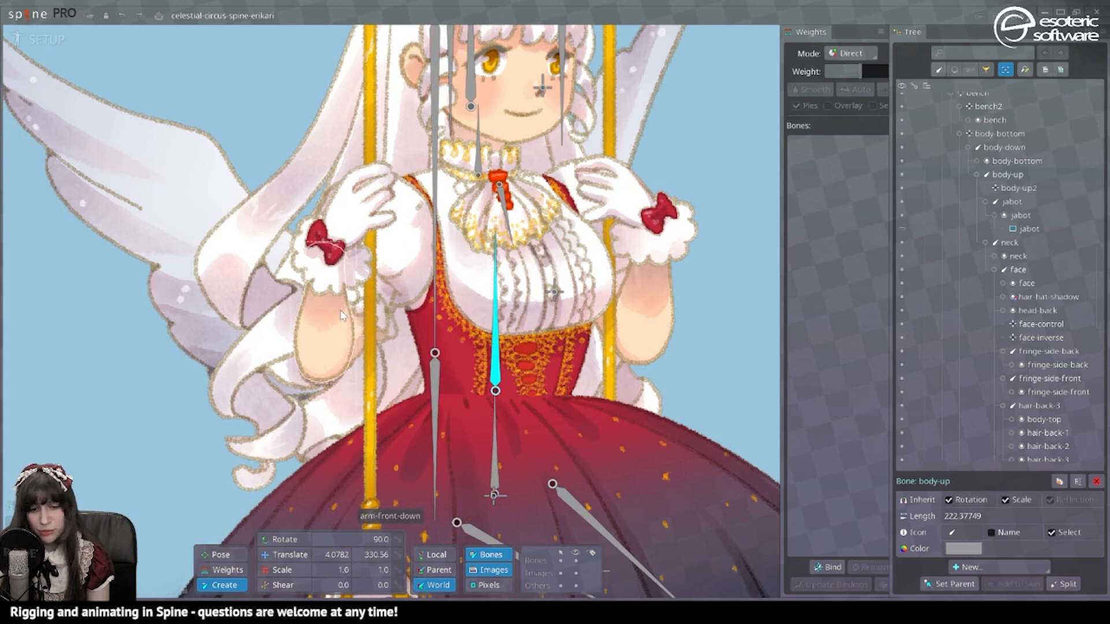
click(390, 219)
drag(389, 218, 332, 366)
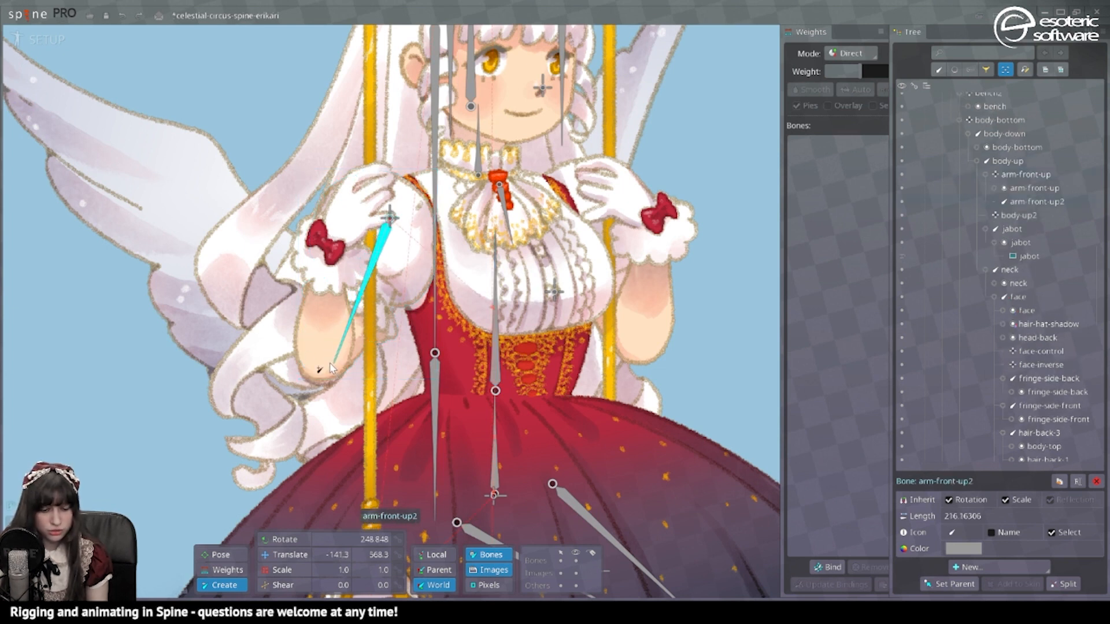
key(ctrl+z)
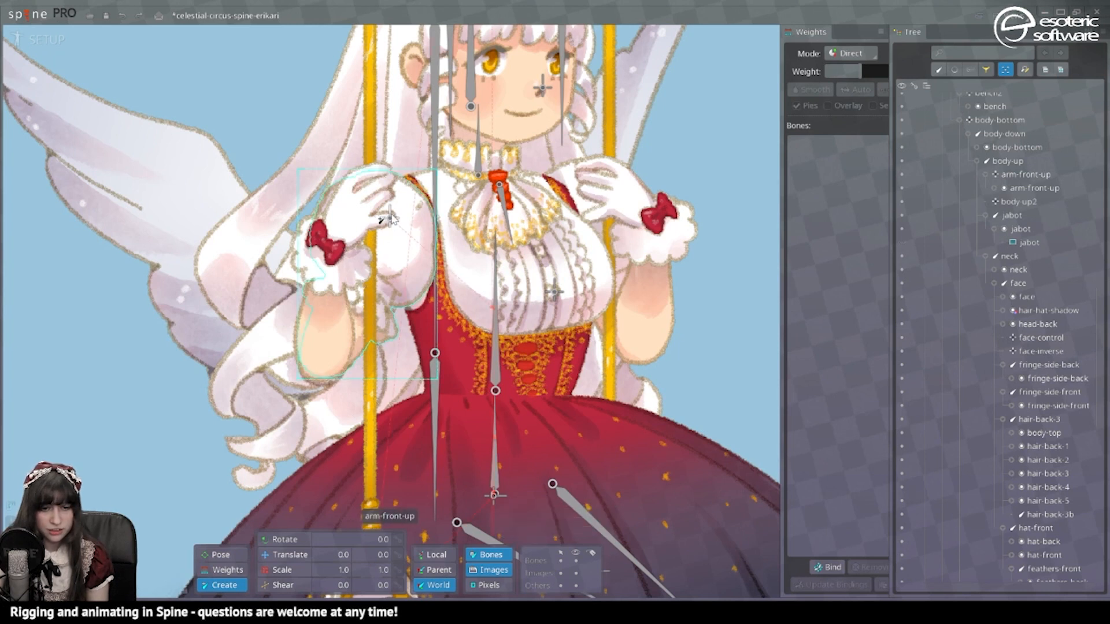
click(388, 220)
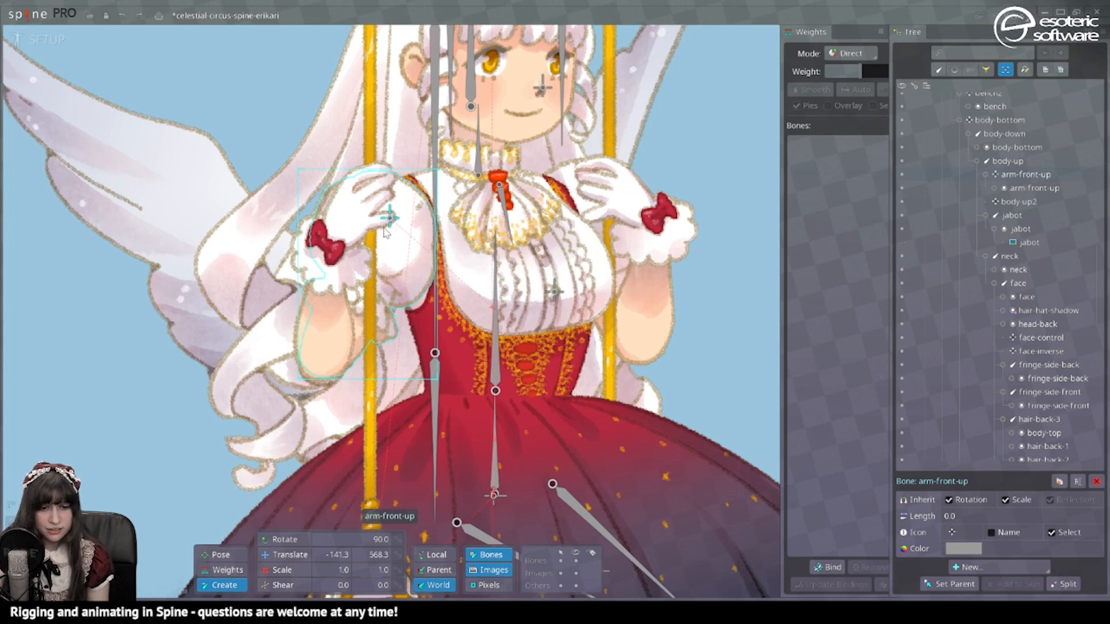
drag(389, 220, 323, 370)
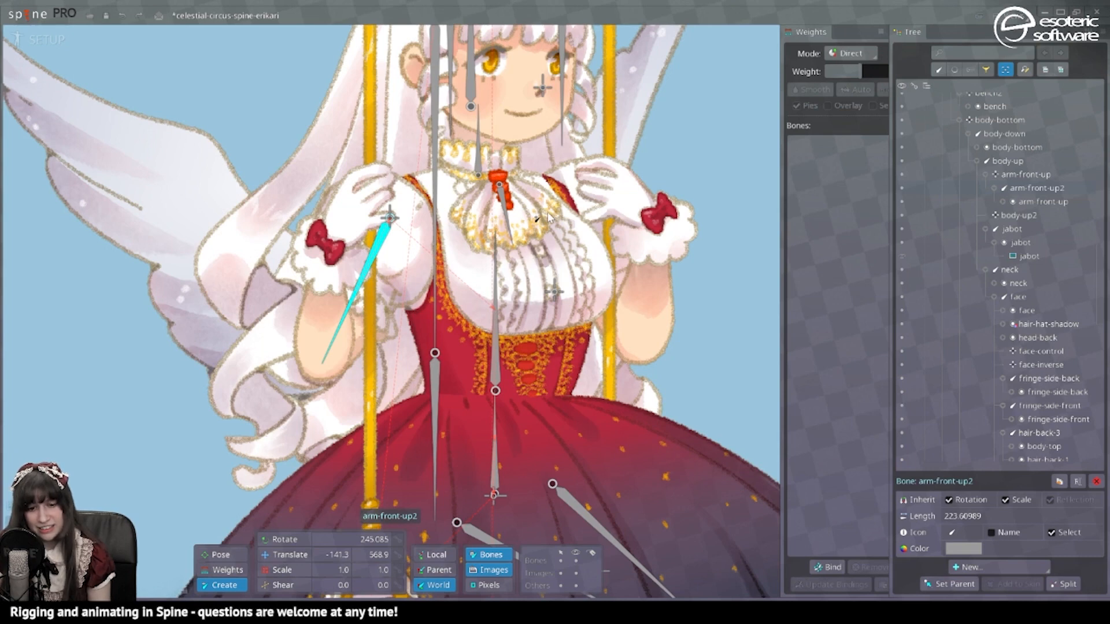
click(496, 286)
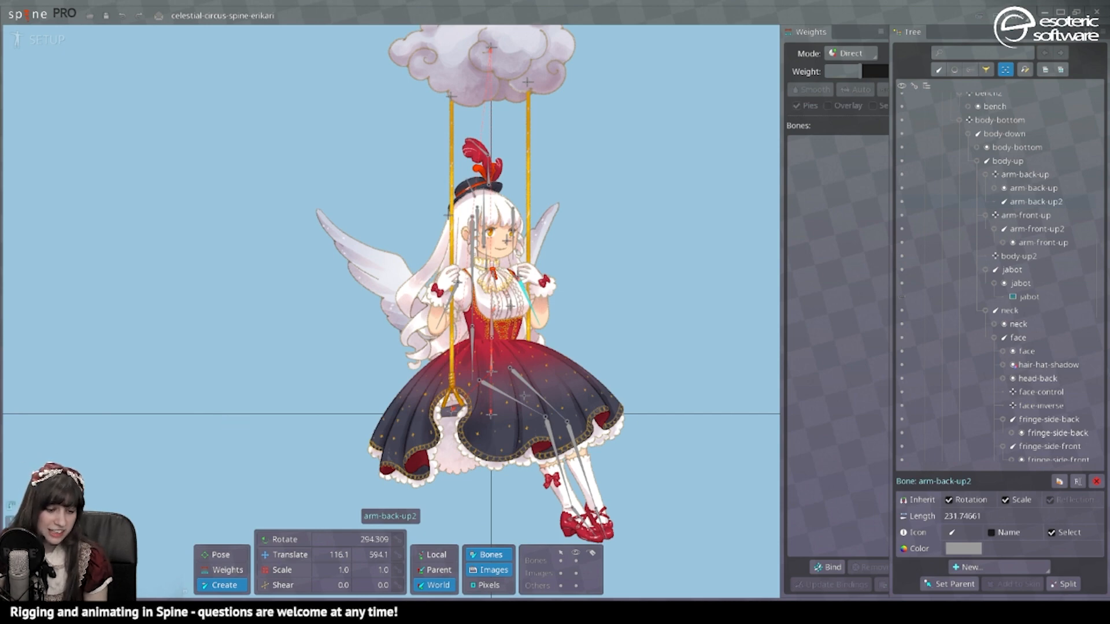
Step: Add bone chains from body-down along the front wing and the back wing
scroll(394, 272, up, 3)
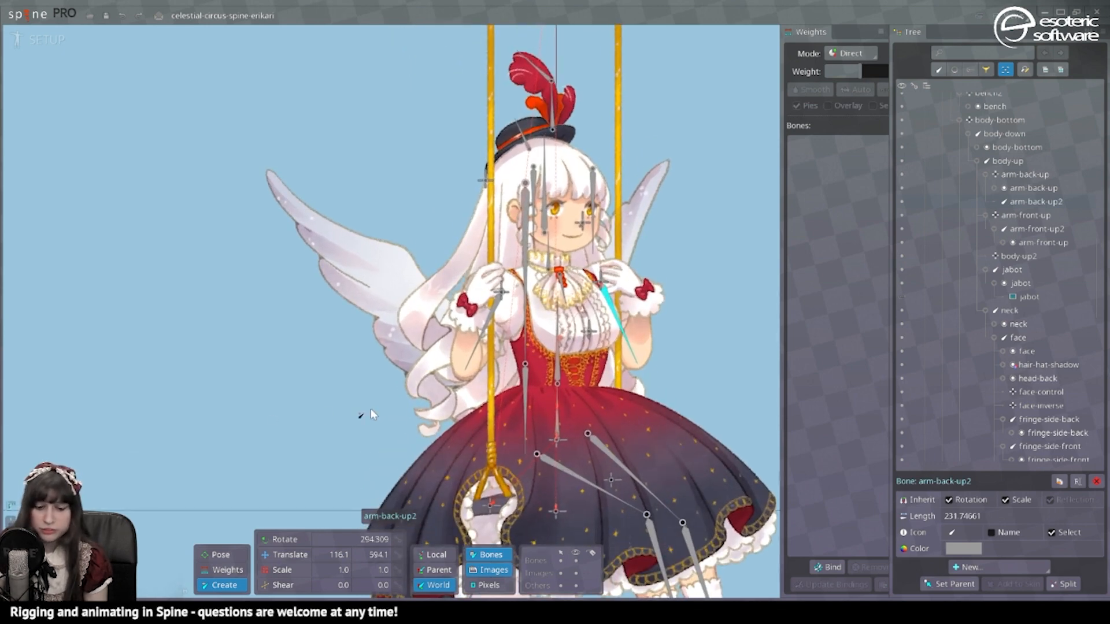
click(535, 363)
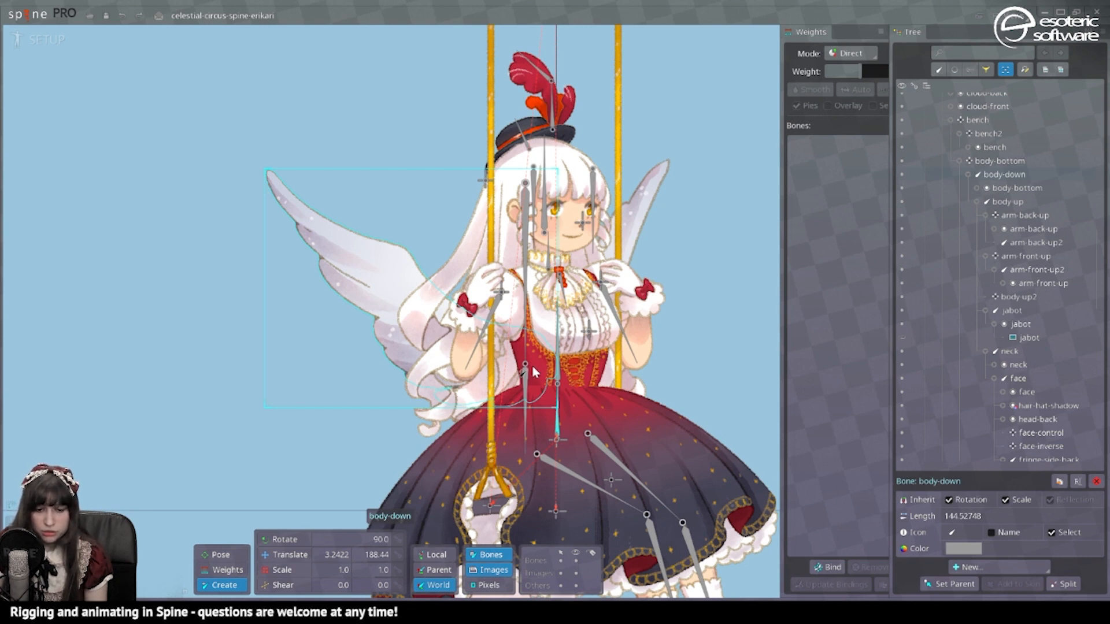
drag(532, 366, 262, 189)
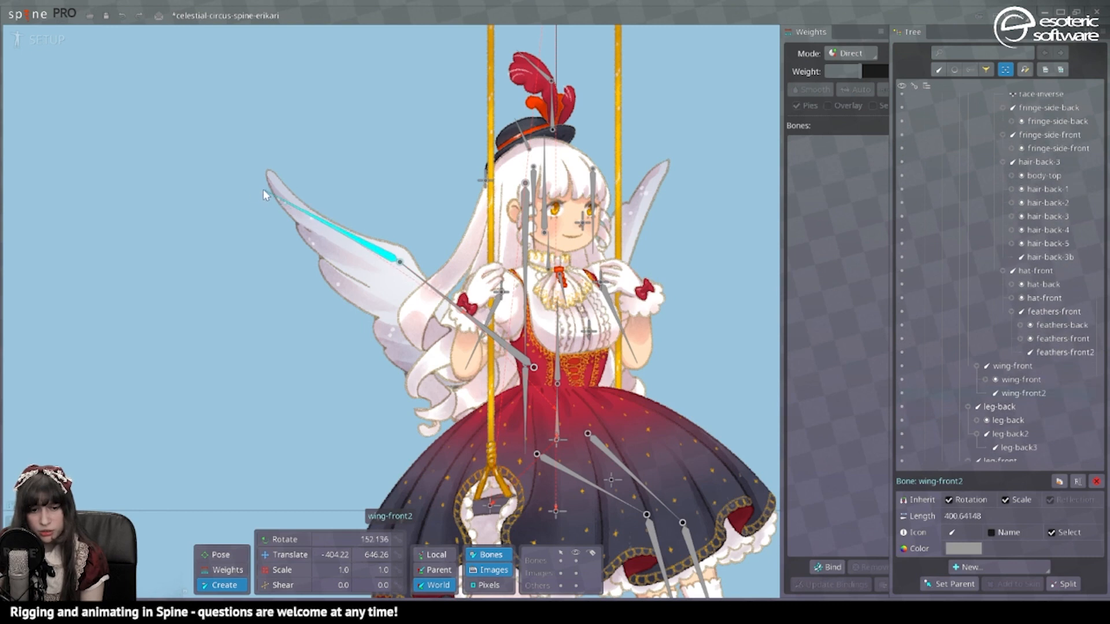
click(558, 411)
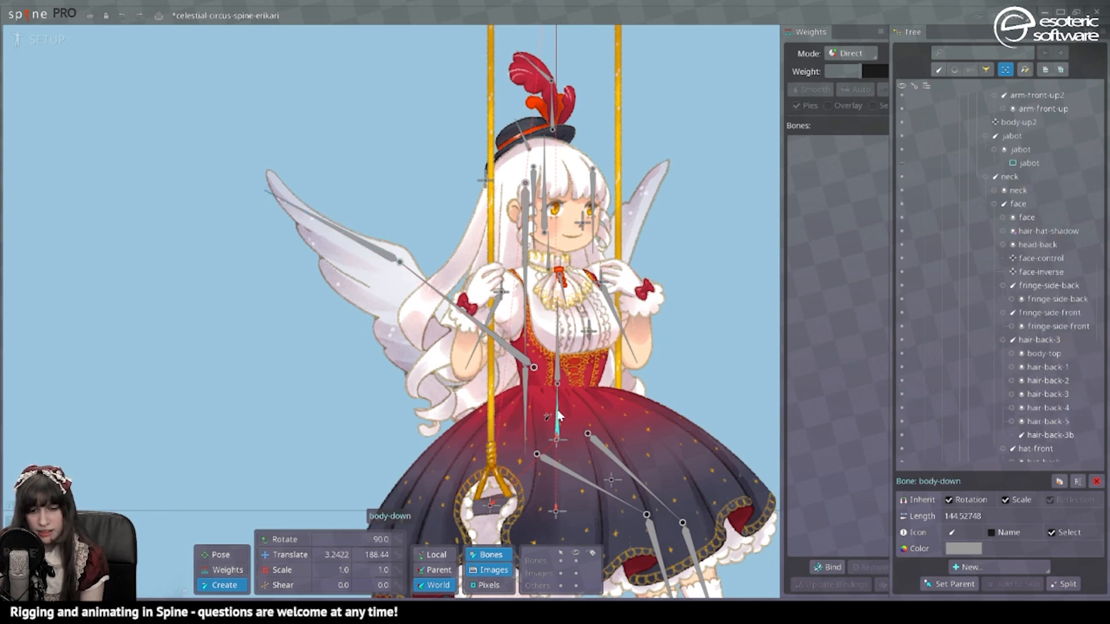
drag(562, 365, 669, 156)
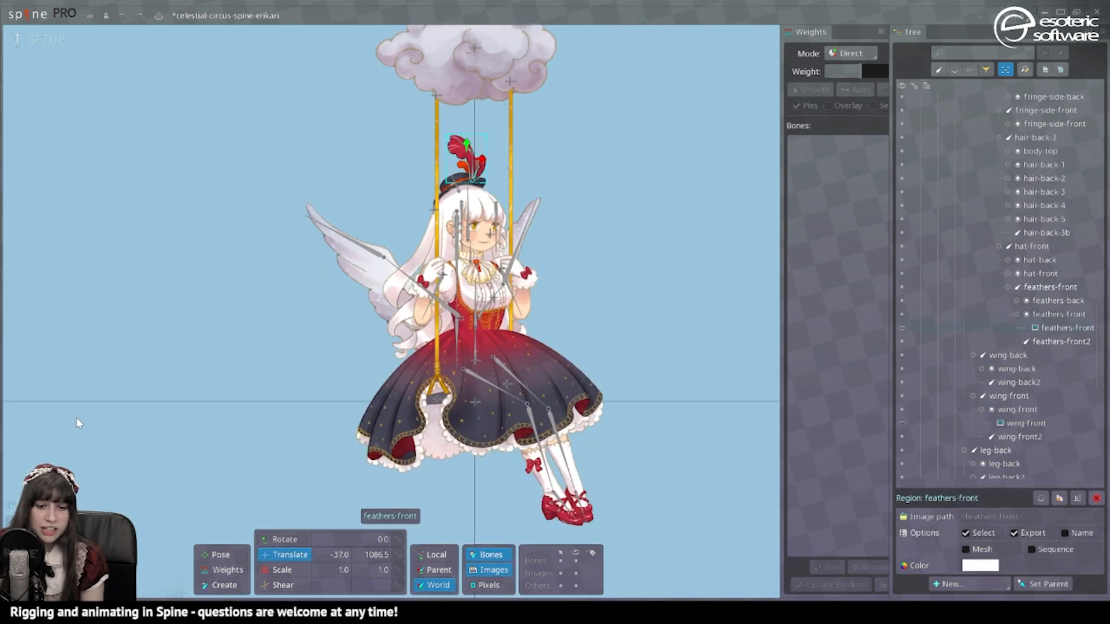
Step: Turn the hat's feathers-front image into a mesh
scroll(391, 272, up, 5)
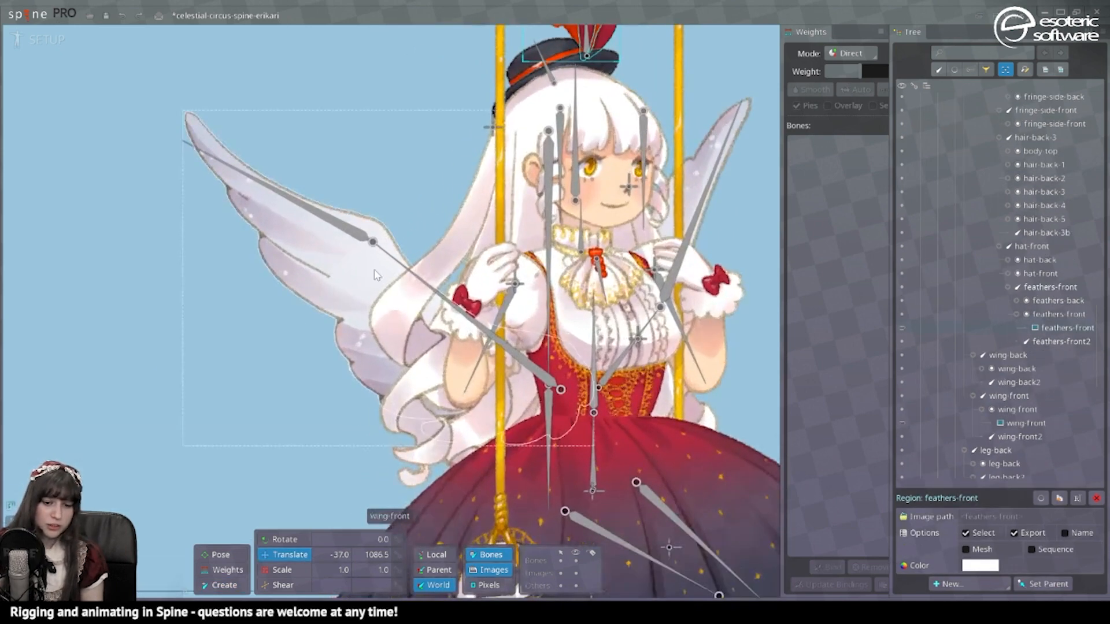
drag(667, 72, 534, 339)
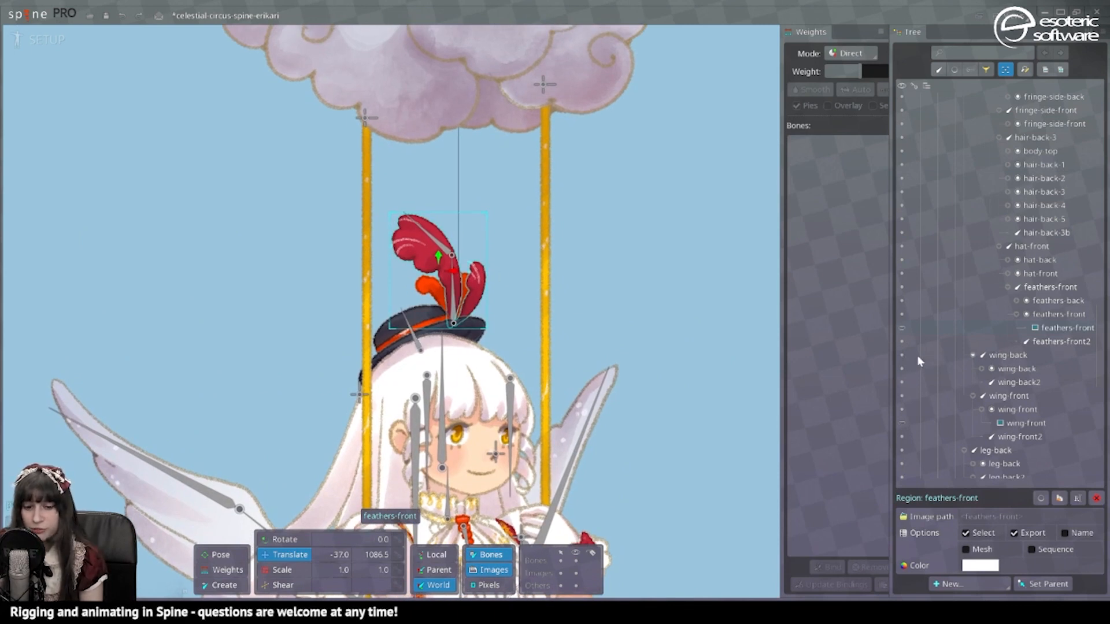
click(979, 551)
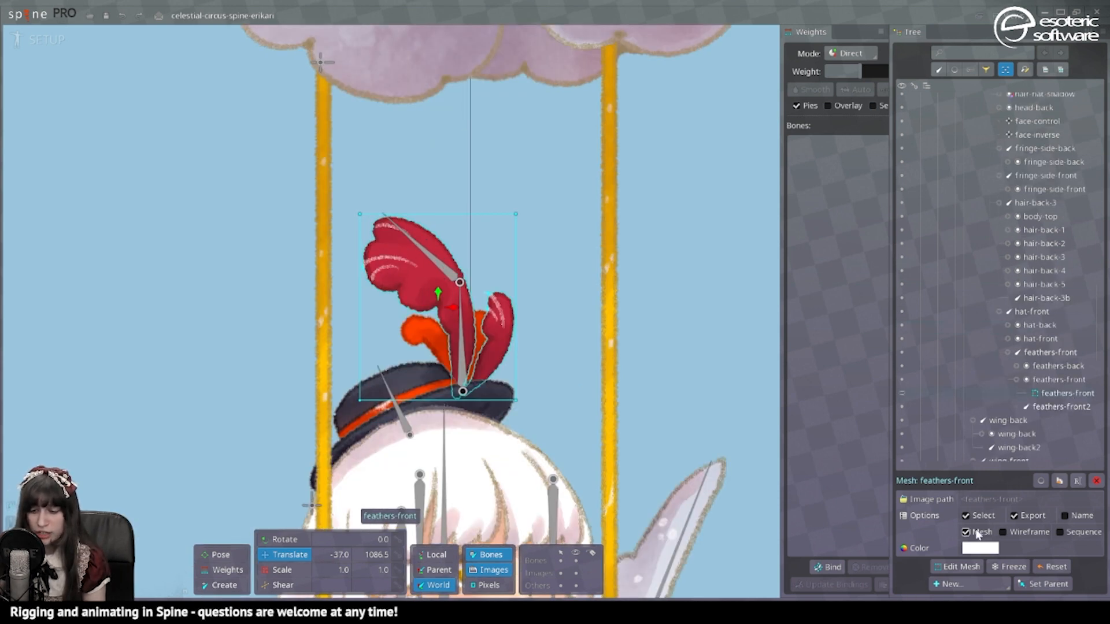
Step: Auto-trace the feathers-front mesh with Detail lowered to about 12.3, giving an 11-vertex outline
click(957, 567)
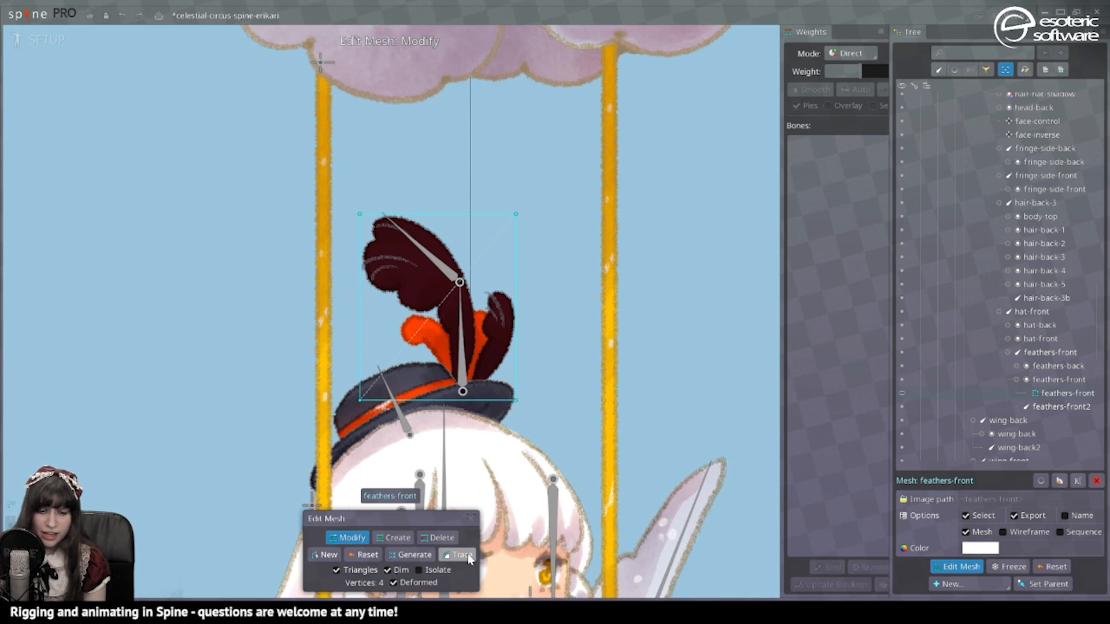
click(468, 556)
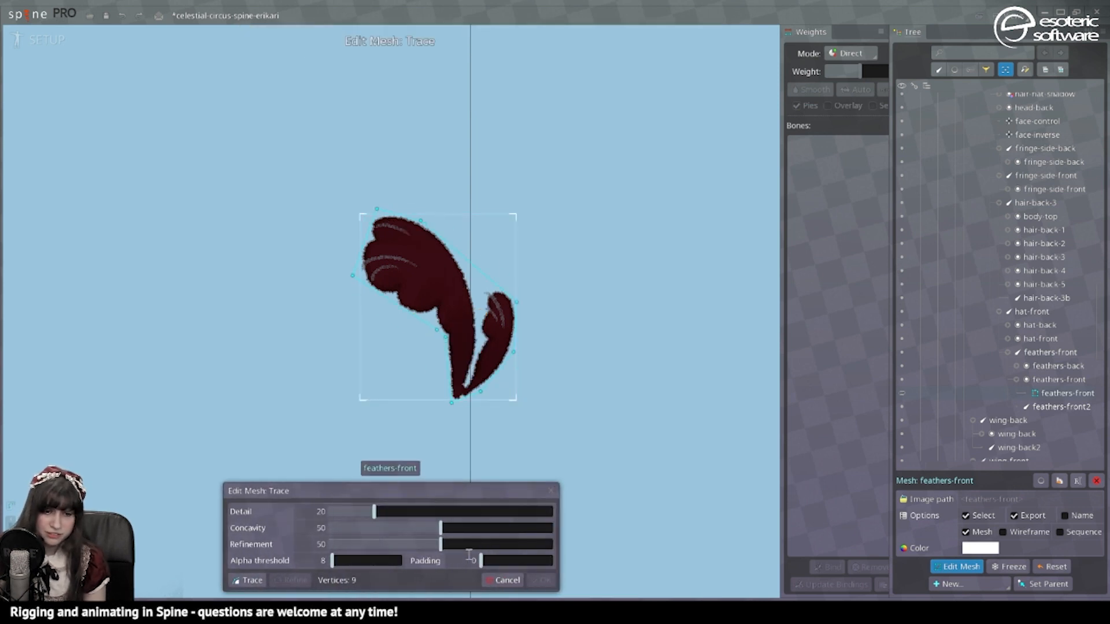
drag(374, 512, 356, 512)
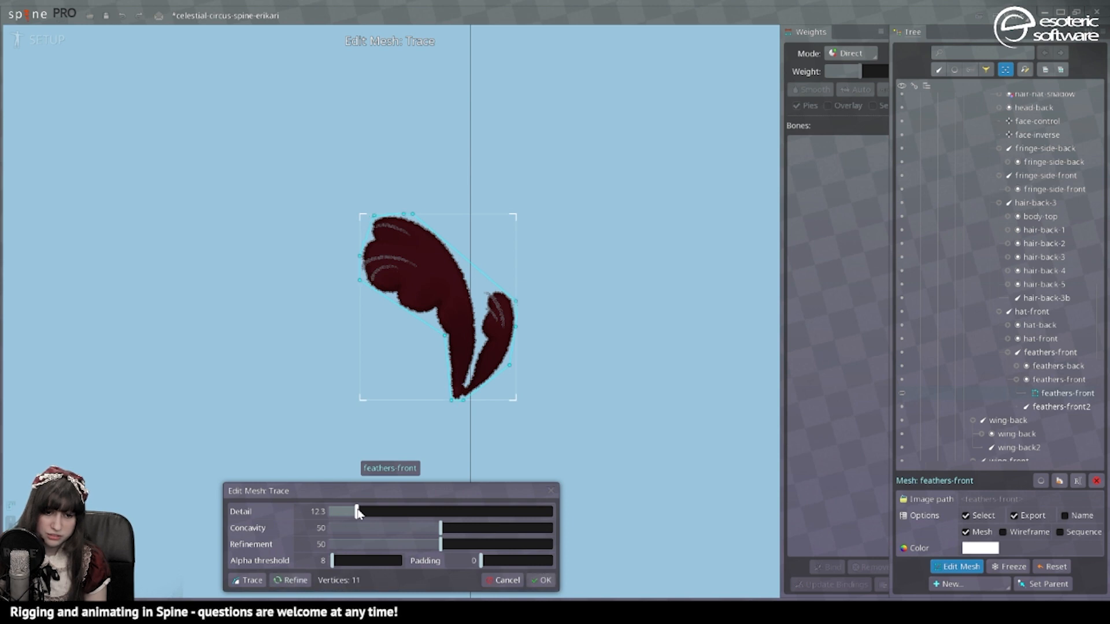
click(541, 580)
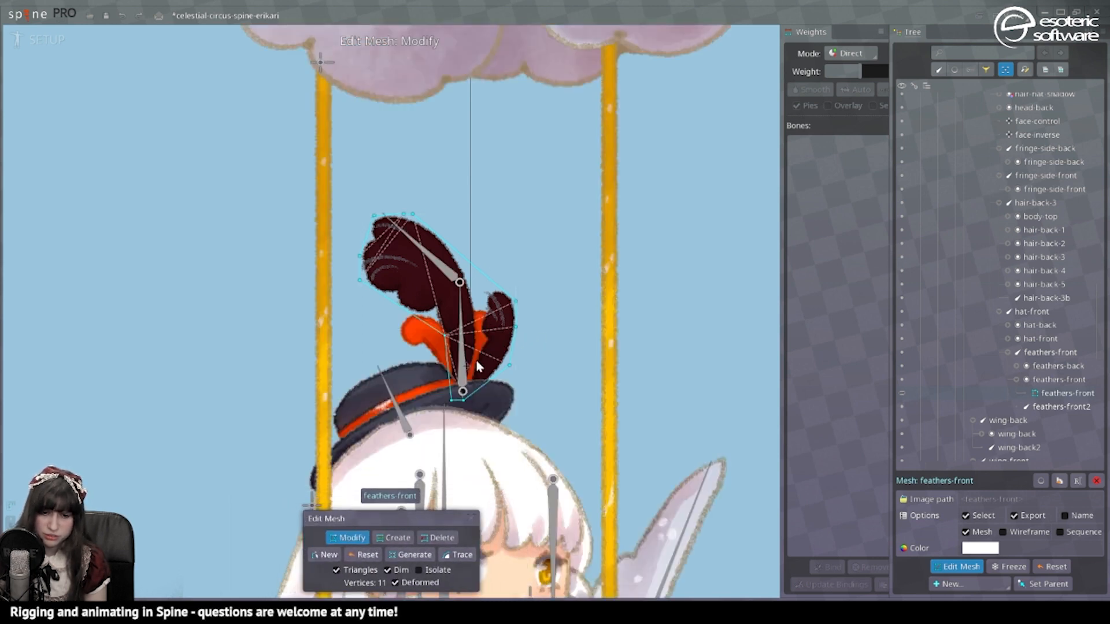
Step: Clean up the feathers-front outline by removing stray hull vertices and raising the left vertex
double_click(404, 214)
click(373, 217)
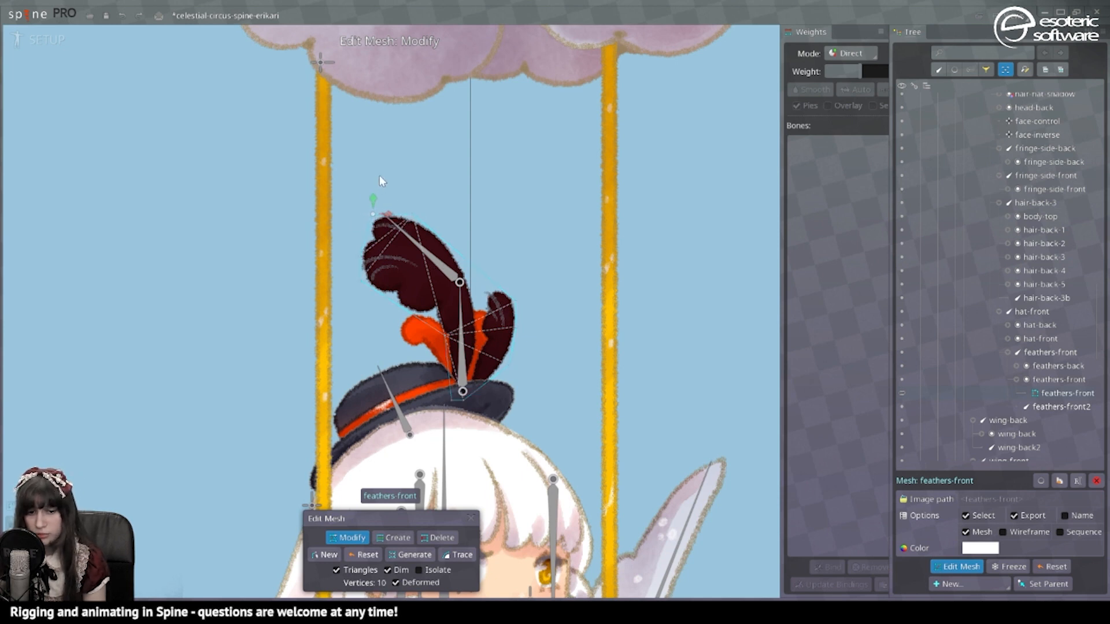
click(359, 256)
drag(341, 252, 342, 234)
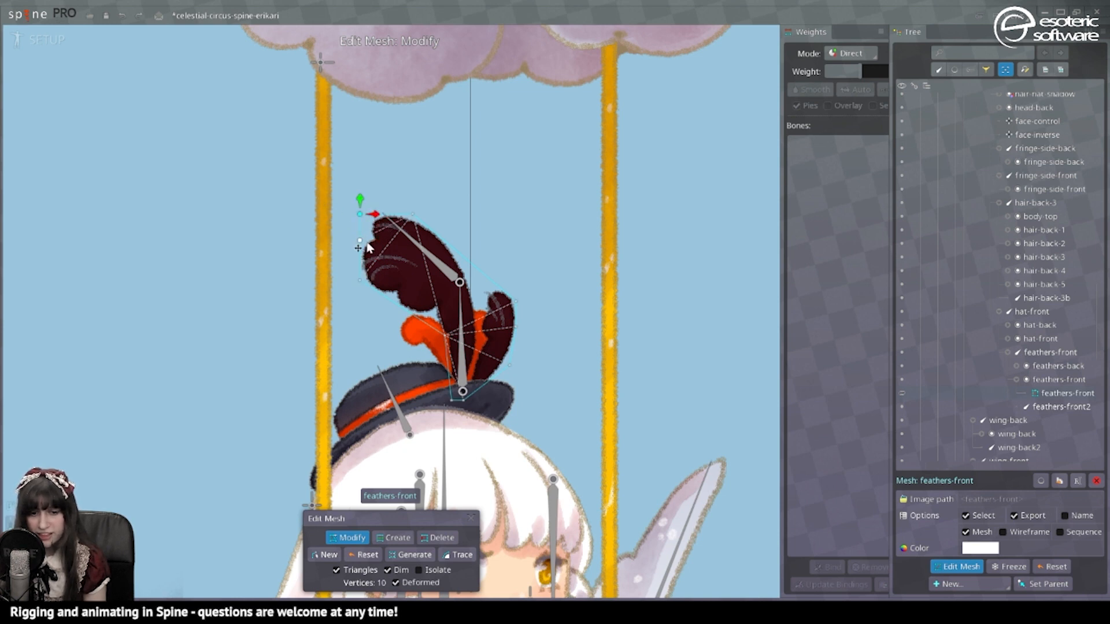
click(361, 243)
key(Delete)
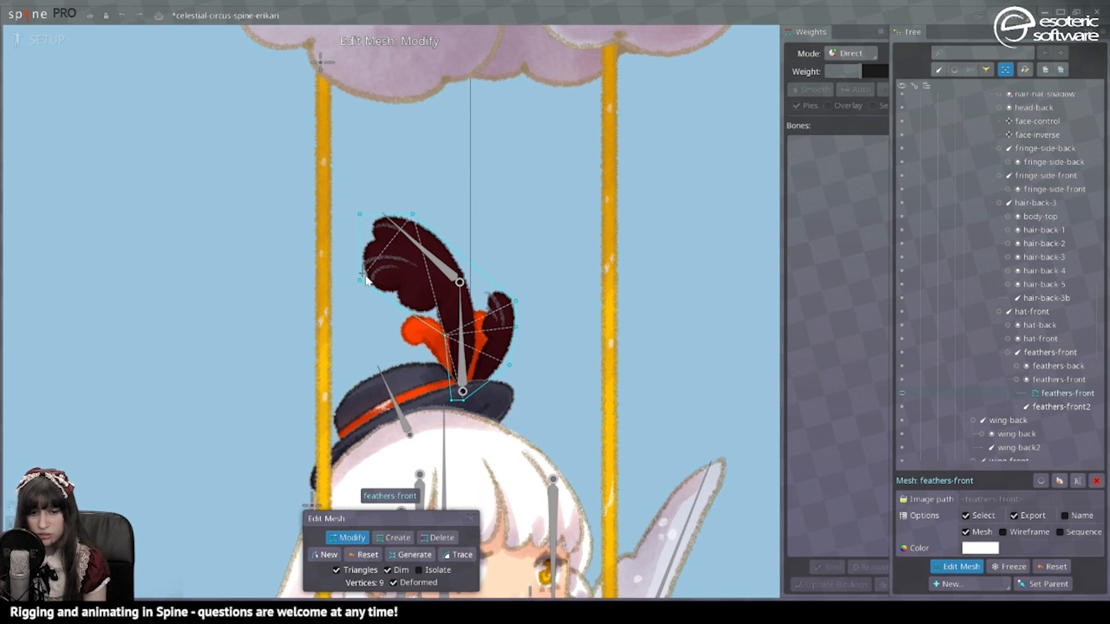
Step: Add interior vertices inside the big feather, the right feather and near the feather base
click(394, 537)
click(389, 300)
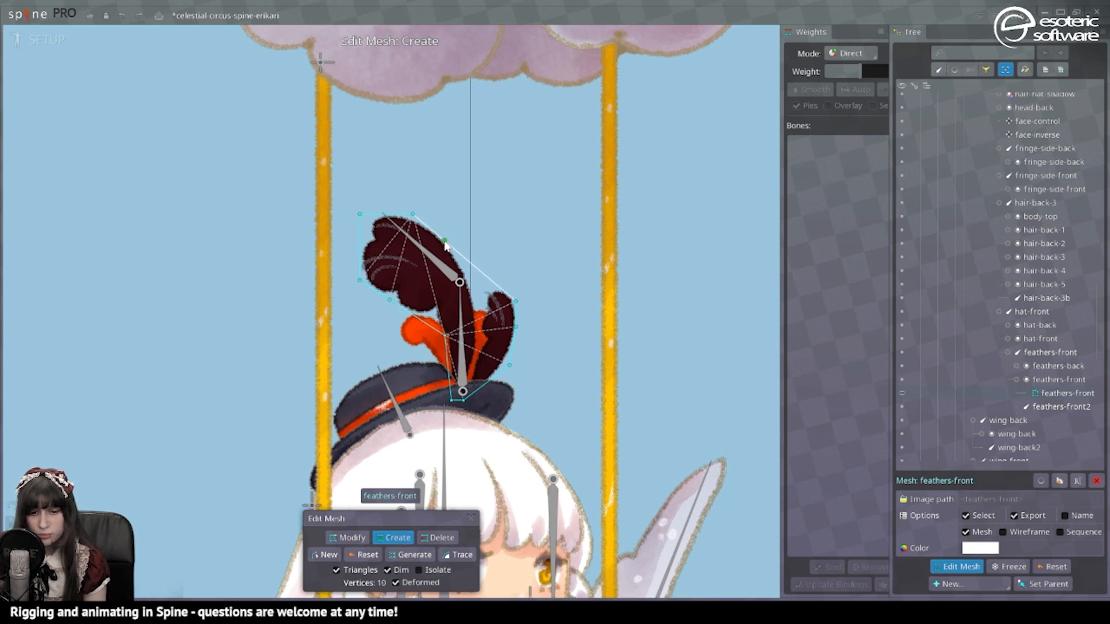
click(470, 262)
click(475, 269)
click(423, 323)
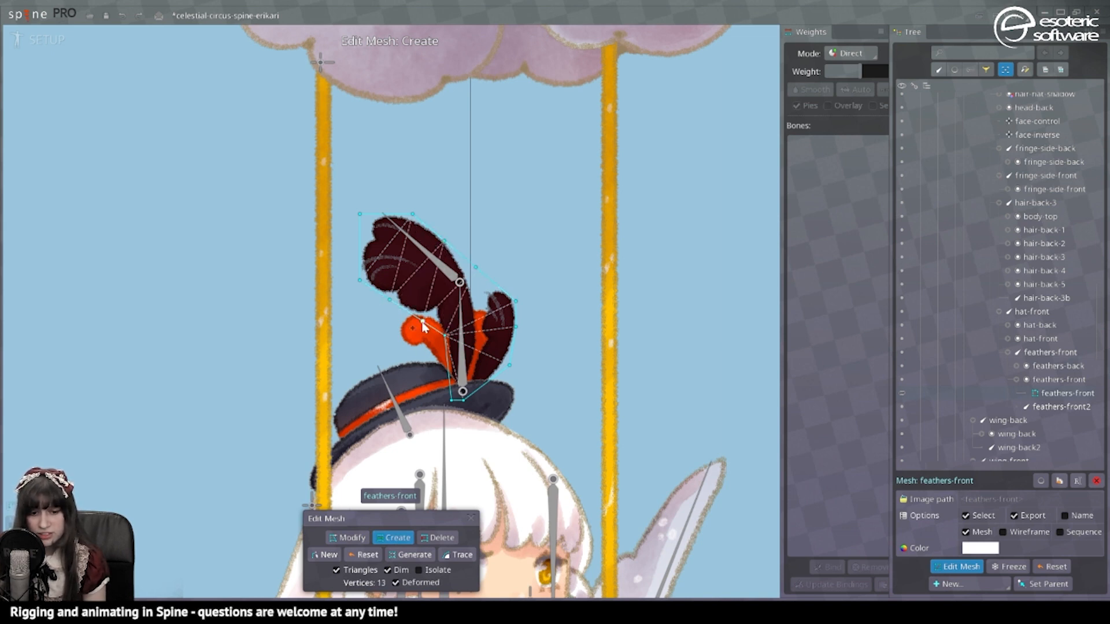
click(478, 293)
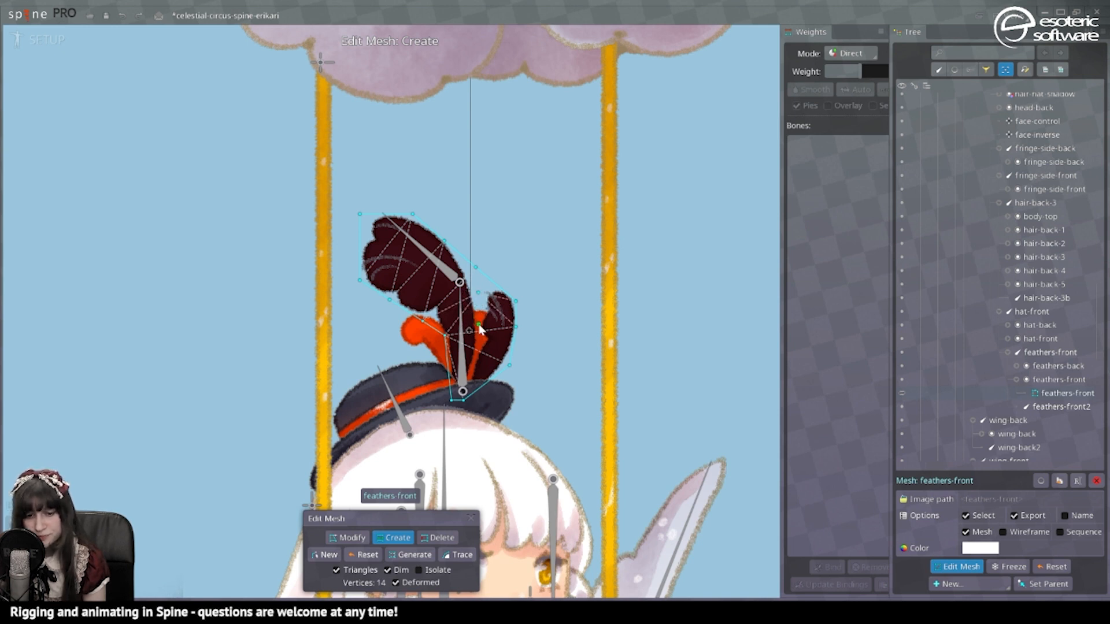
click(478, 323)
click(475, 350)
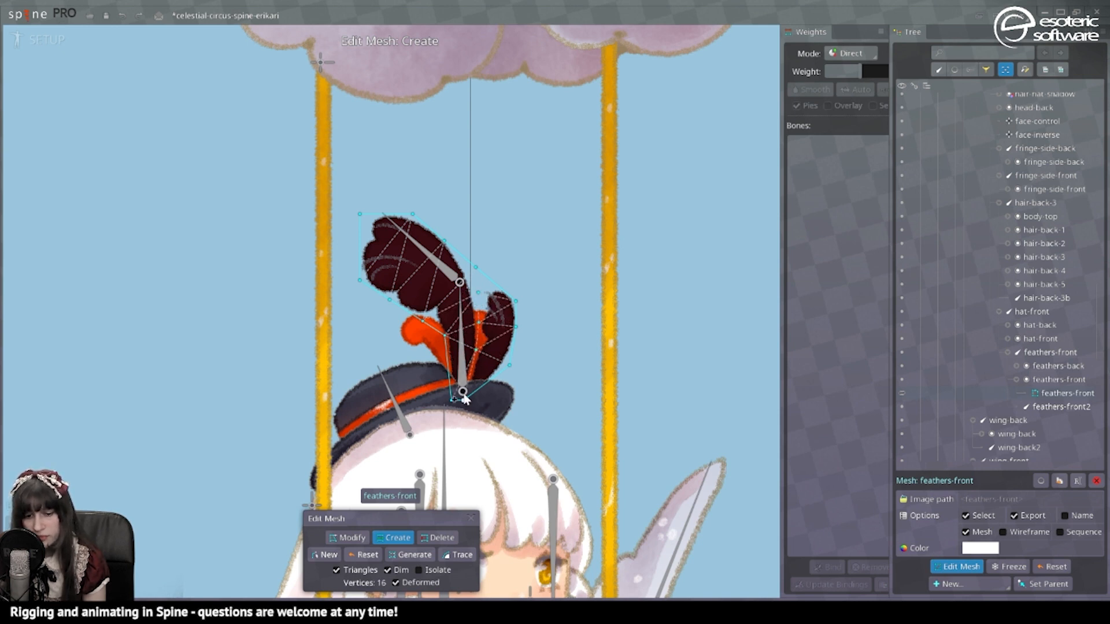
click(447, 362)
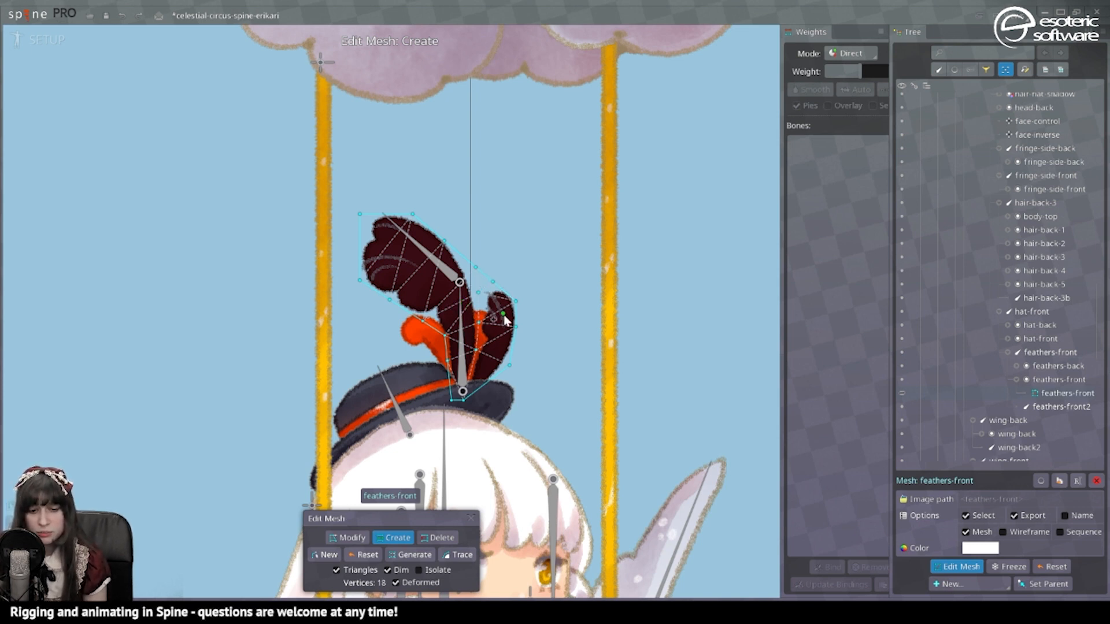
Step: Add more vertices at the right feather tip and along the feather edges, reaching 20 vertices
click(477, 294)
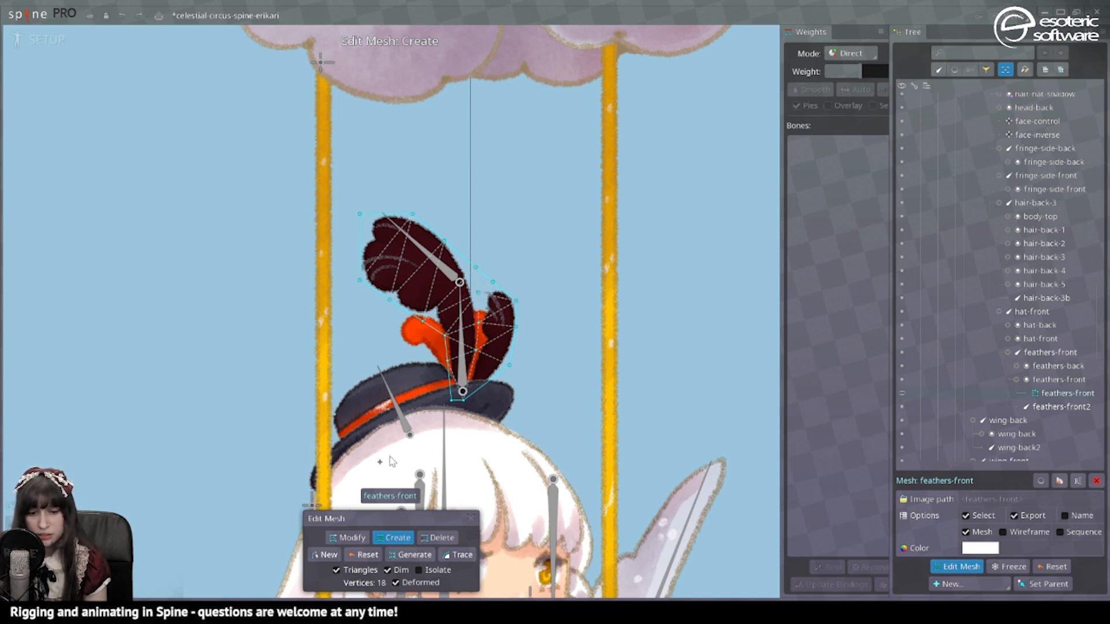
scroll(605, 324, up, 3)
click(603, 325)
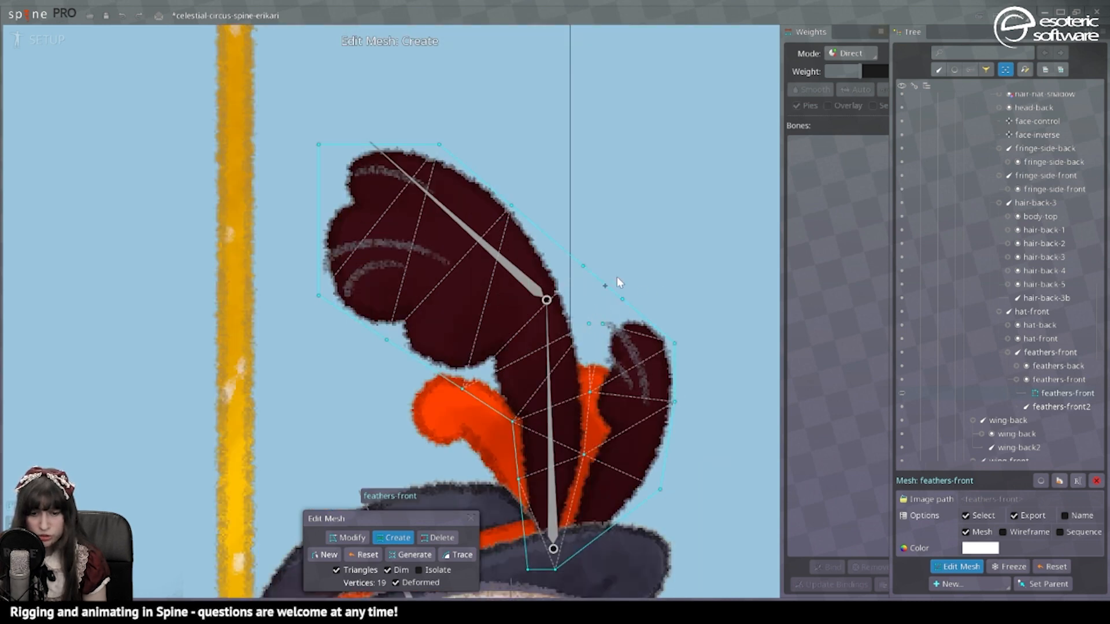
click(595, 397)
scroll(390, 266, down, 5)
scroll(393, 266, up, 3)
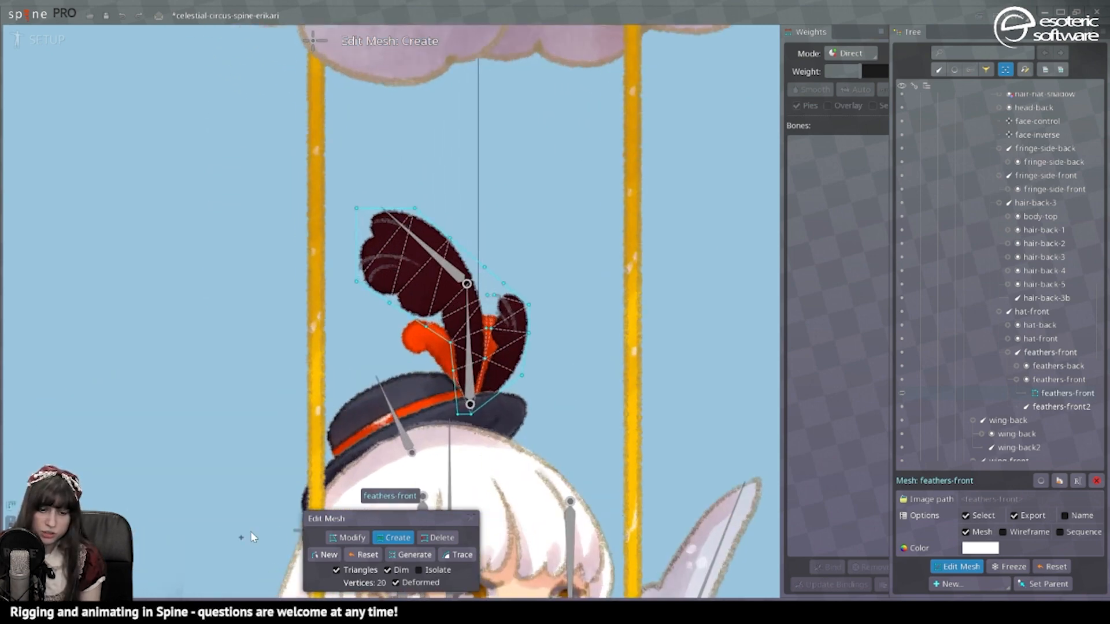
click(471, 519)
Step: Bind the feathers-front mesh to the feathers-front2 and feathers-front bones
click(827, 567)
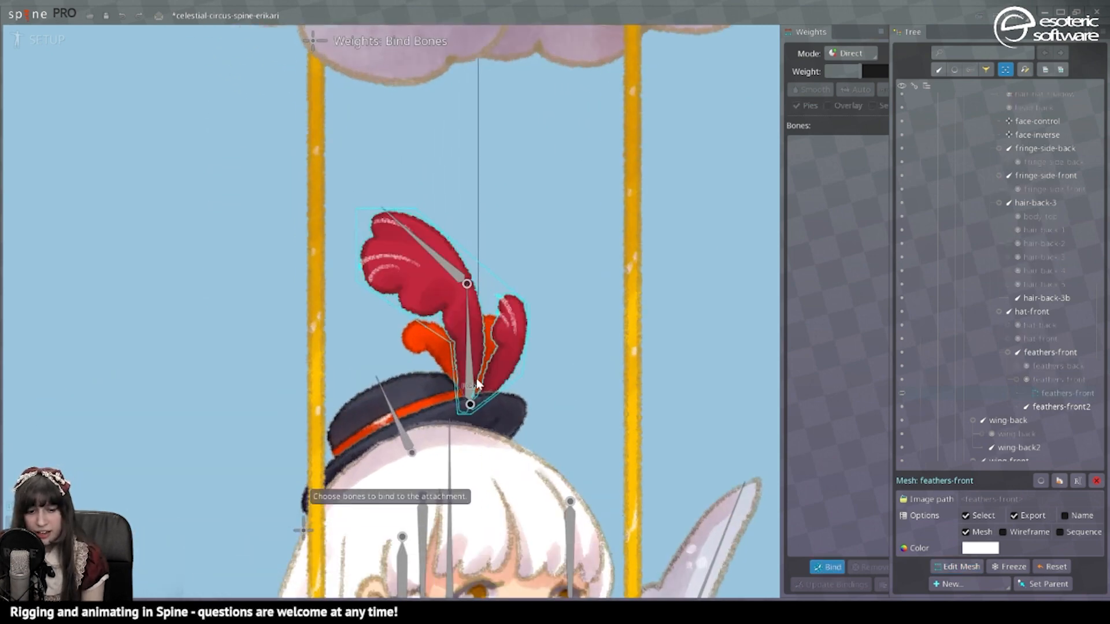
click(481, 381)
click(428, 249)
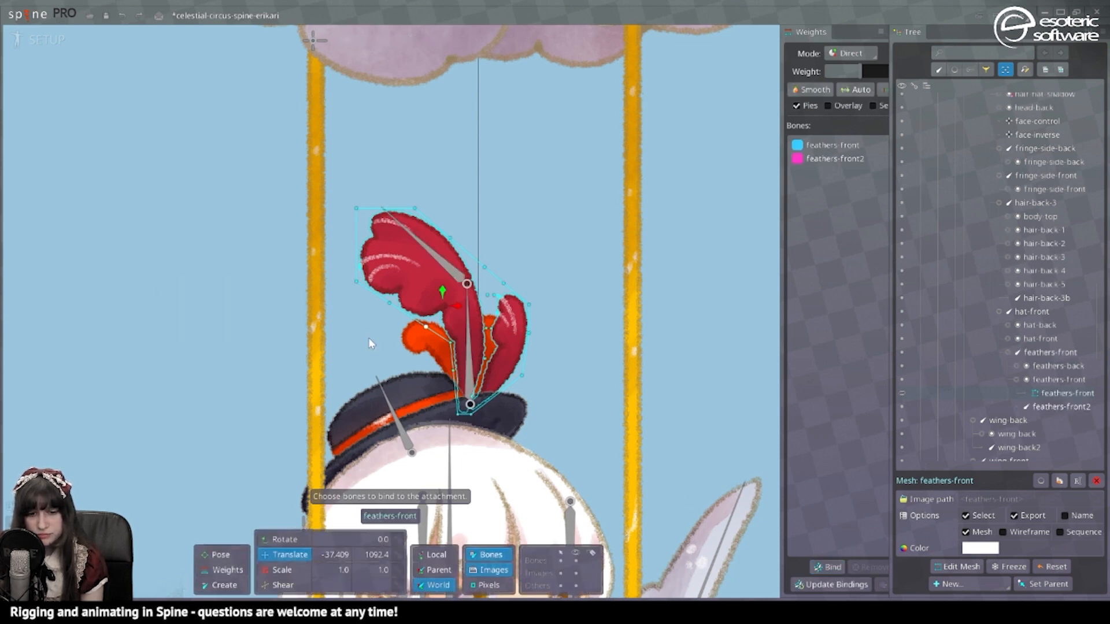
Step: Select the feather mesh vertices with the Weights tool to inspect their weights
click(245, 569)
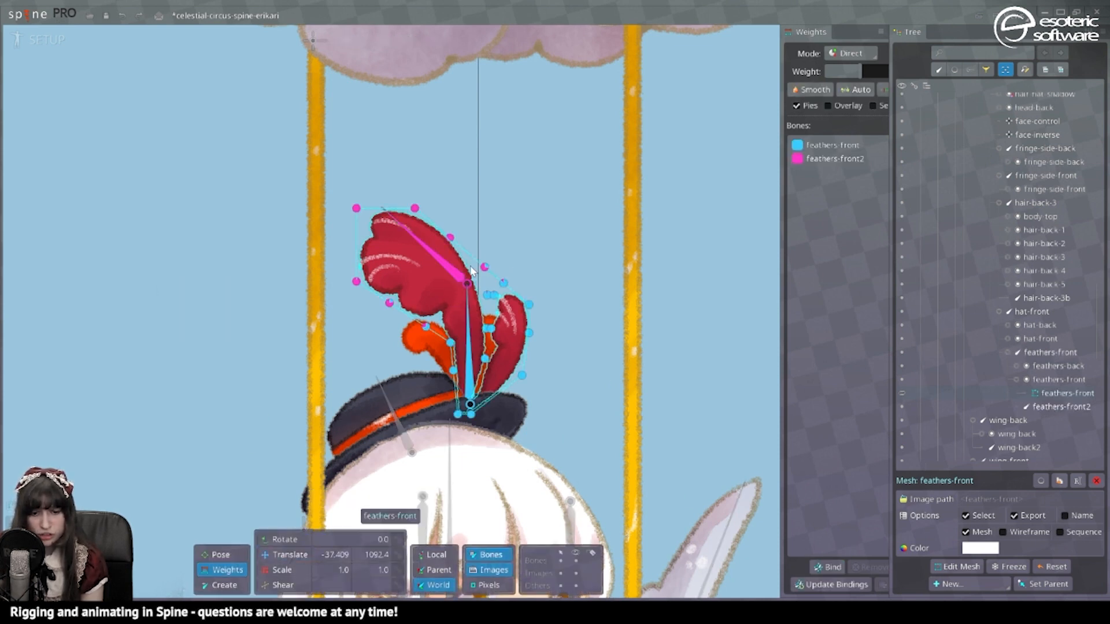
drag(562, 380, 348, 223)
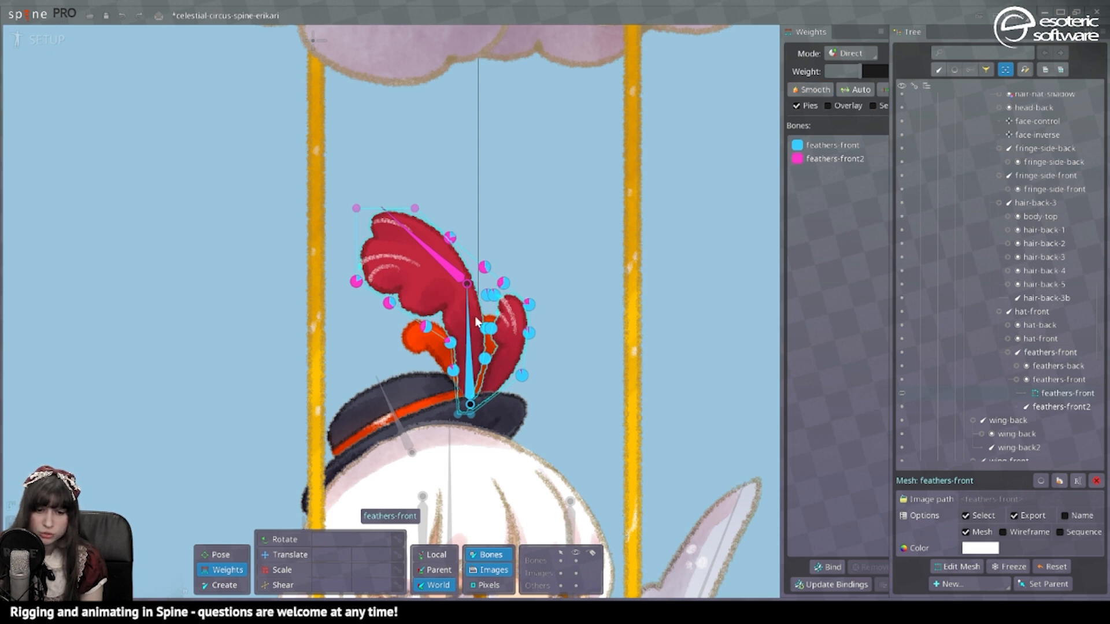
click(485, 296)
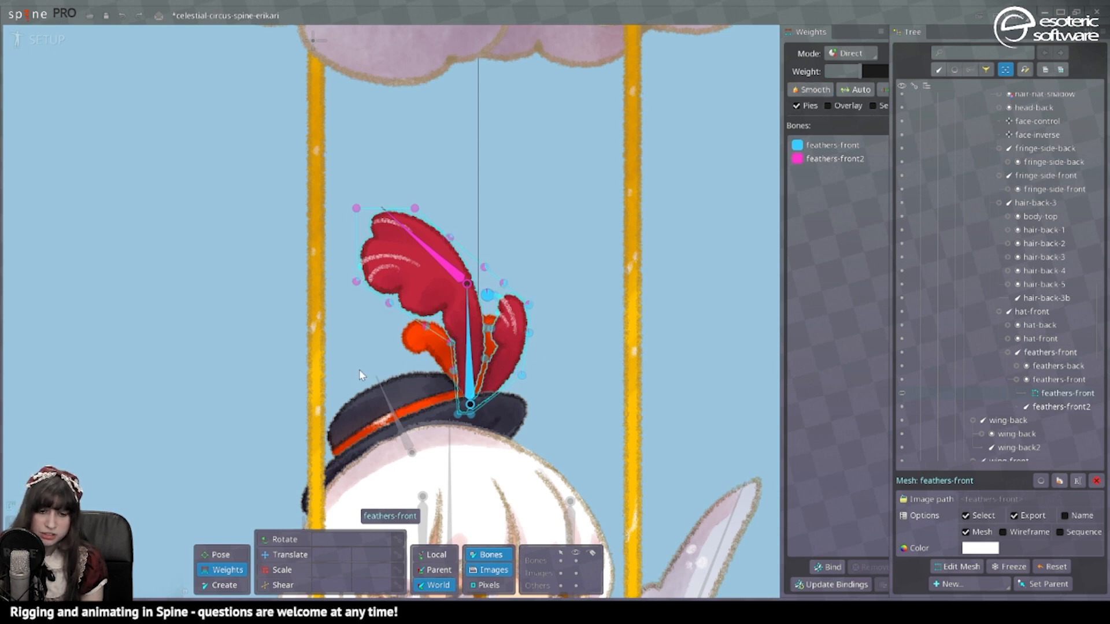
click(283, 555)
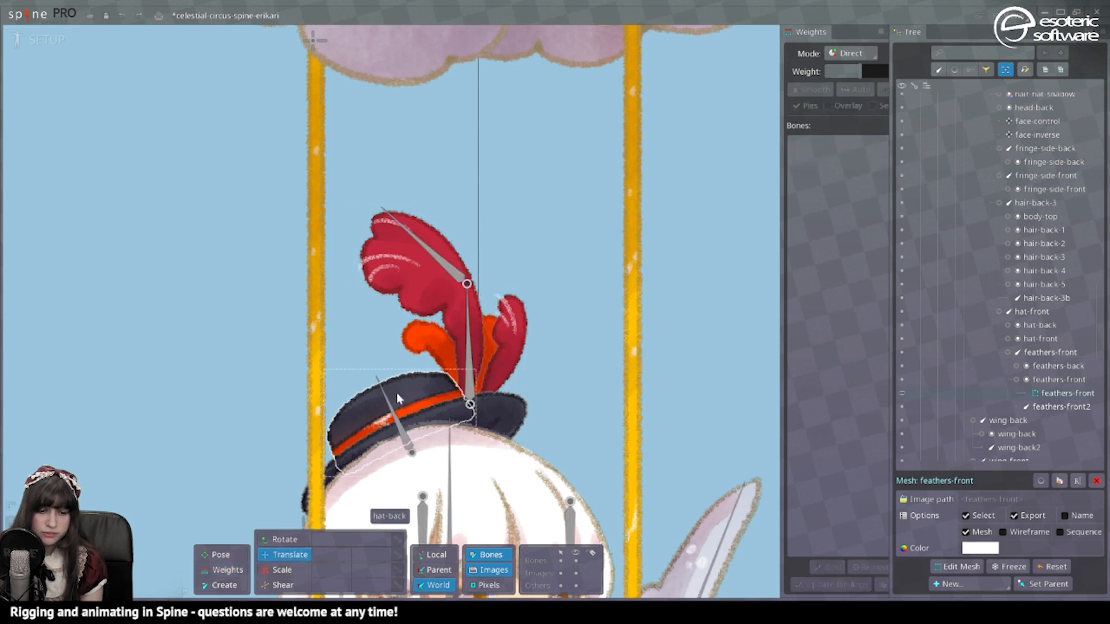
Step: Convert the feathers-back image to a mesh and keep its auto-traced outline
click(418, 355)
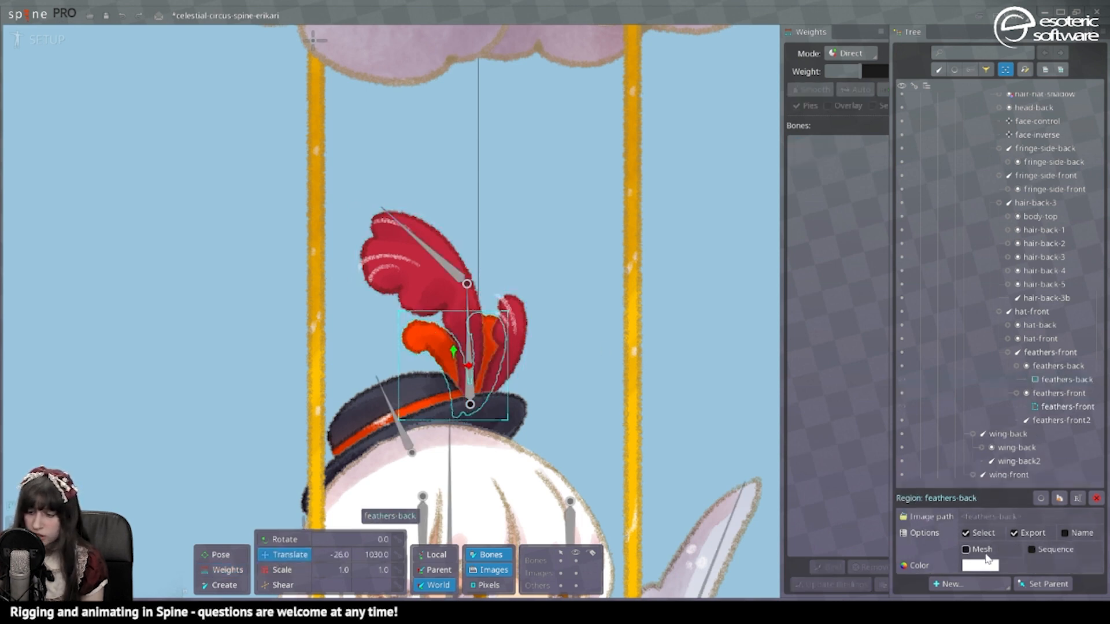
click(965, 550)
click(960, 567)
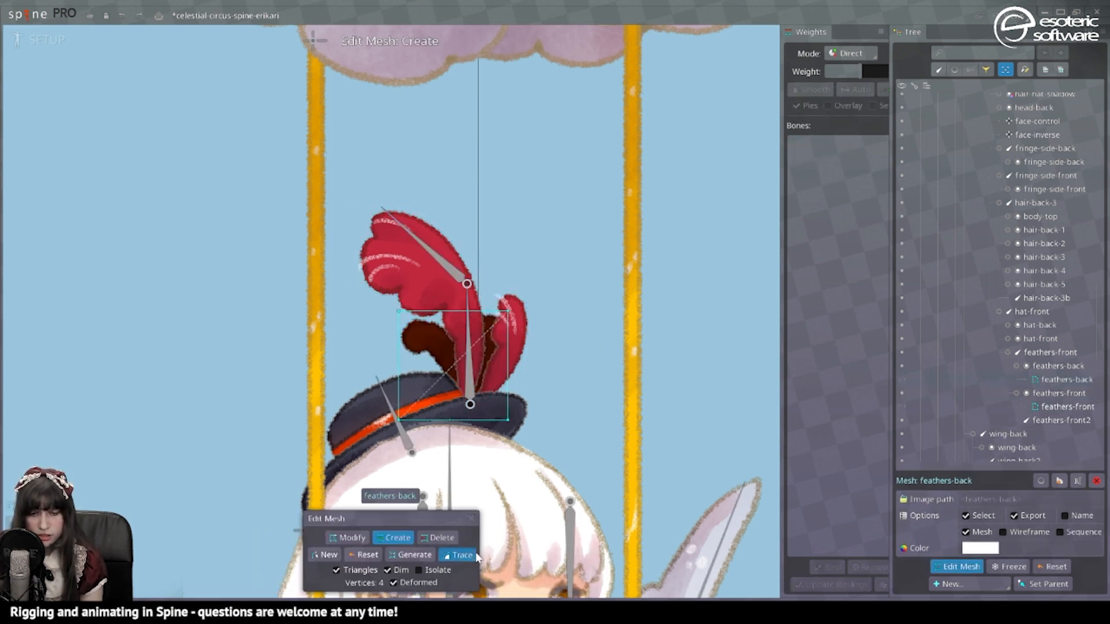
click(461, 556)
click(542, 581)
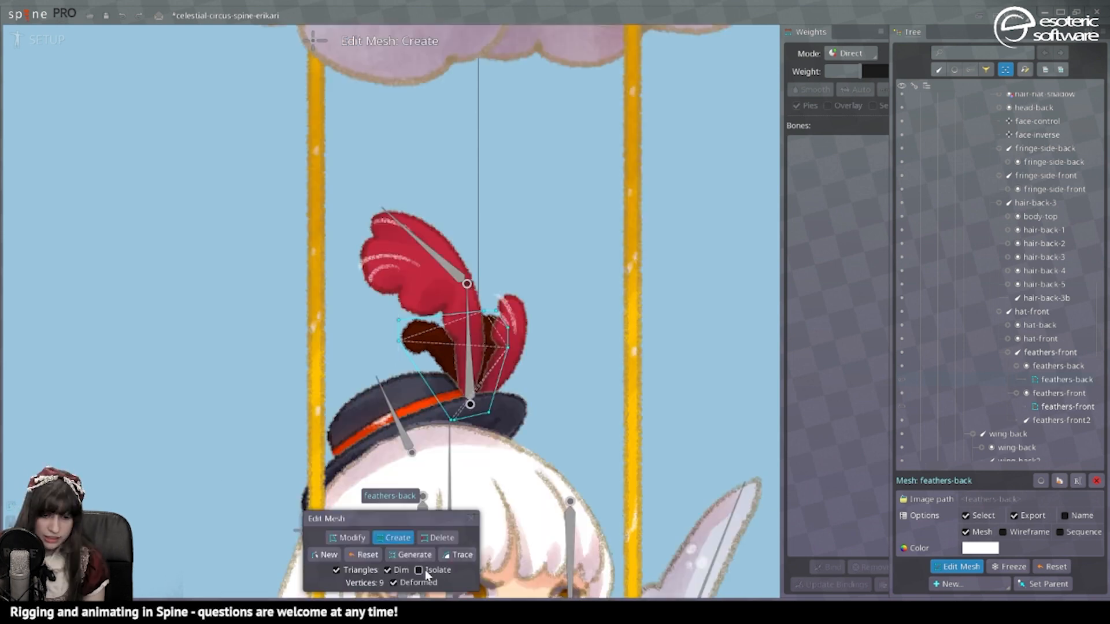
Step: With Isolate on, add hull vertices along the feather's left and bottom edges
click(426, 572)
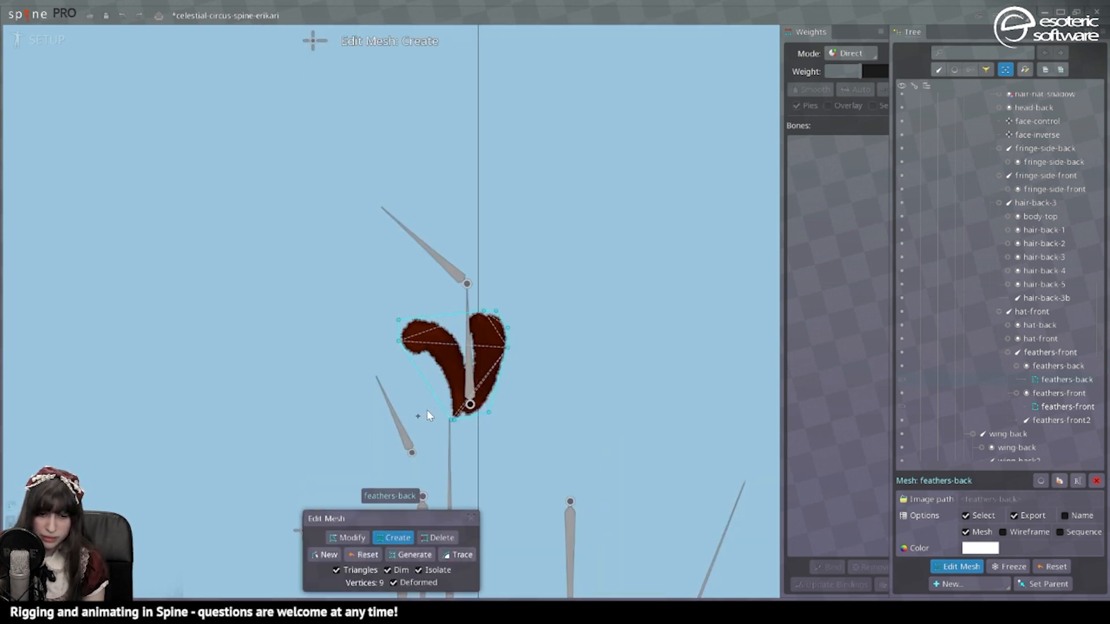
click(436, 397)
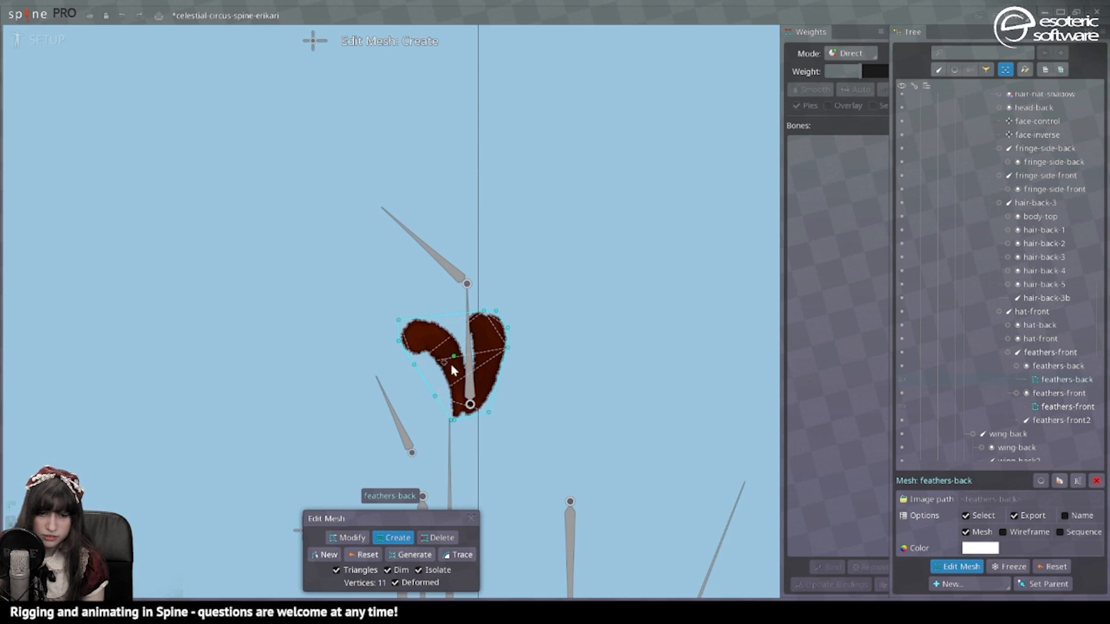
click(464, 418)
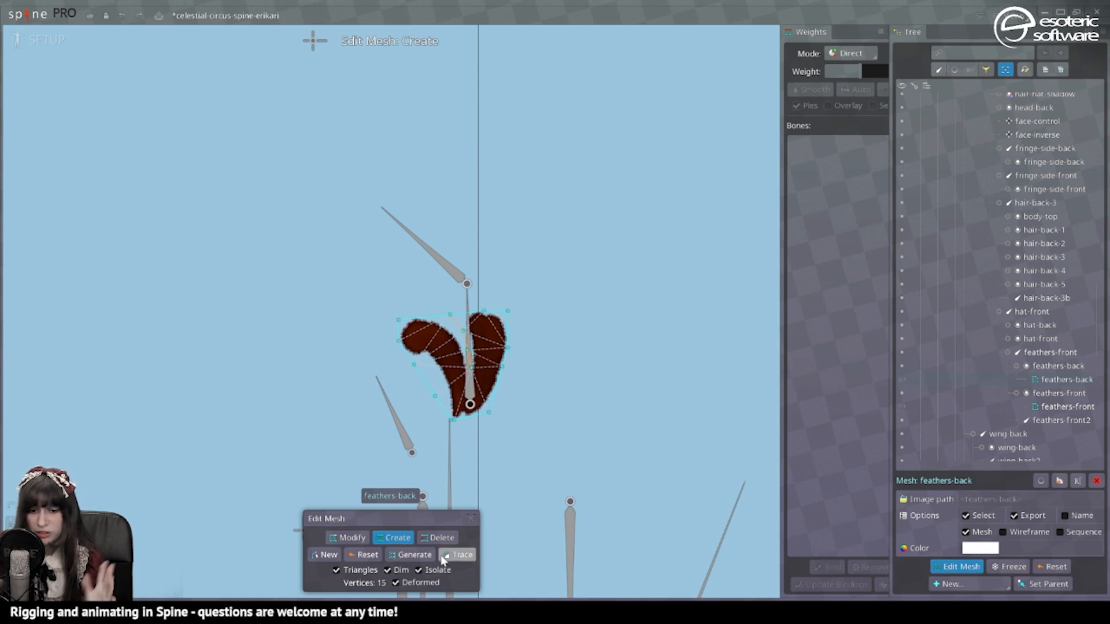
click(467, 518)
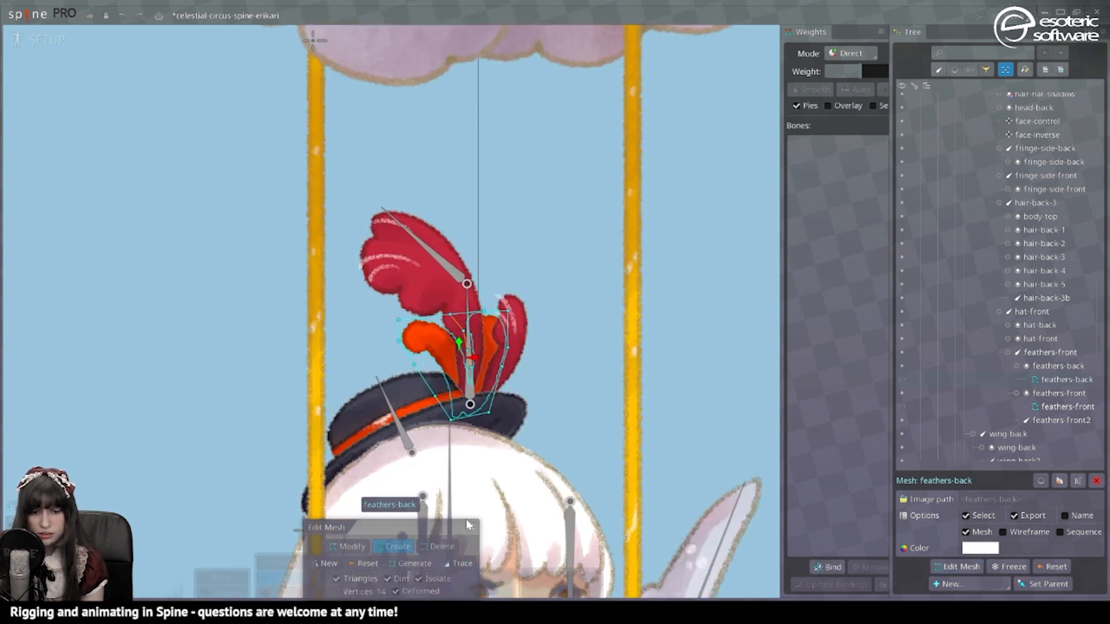
Step: Bind the feathers-back mesh to the feathers-front and feathers-front2 bones
click(827, 568)
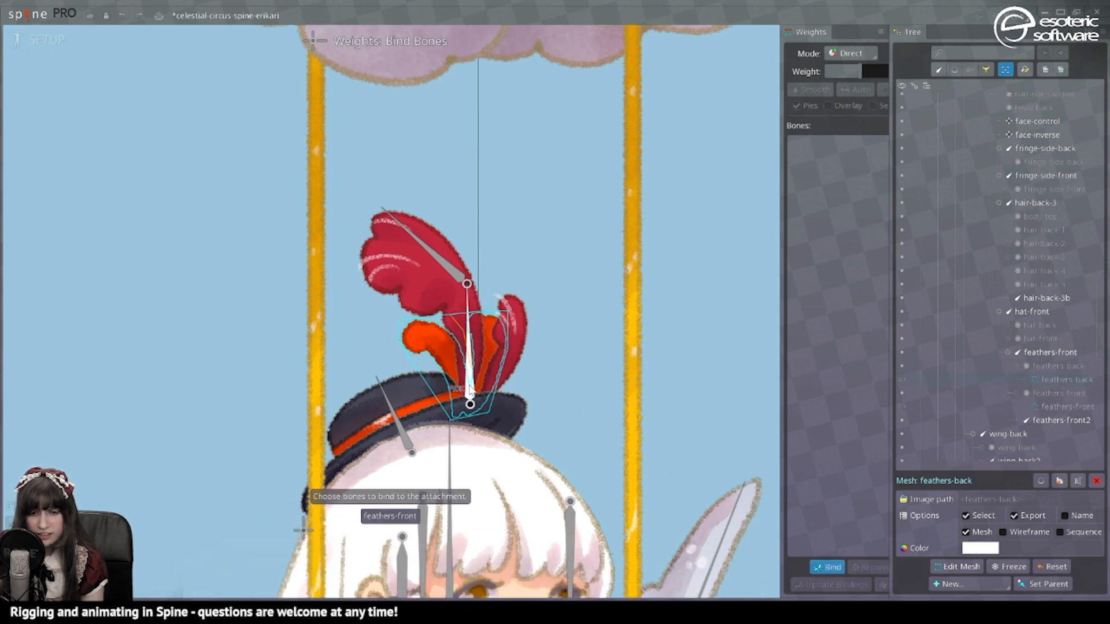
click(471, 394)
click(465, 284)
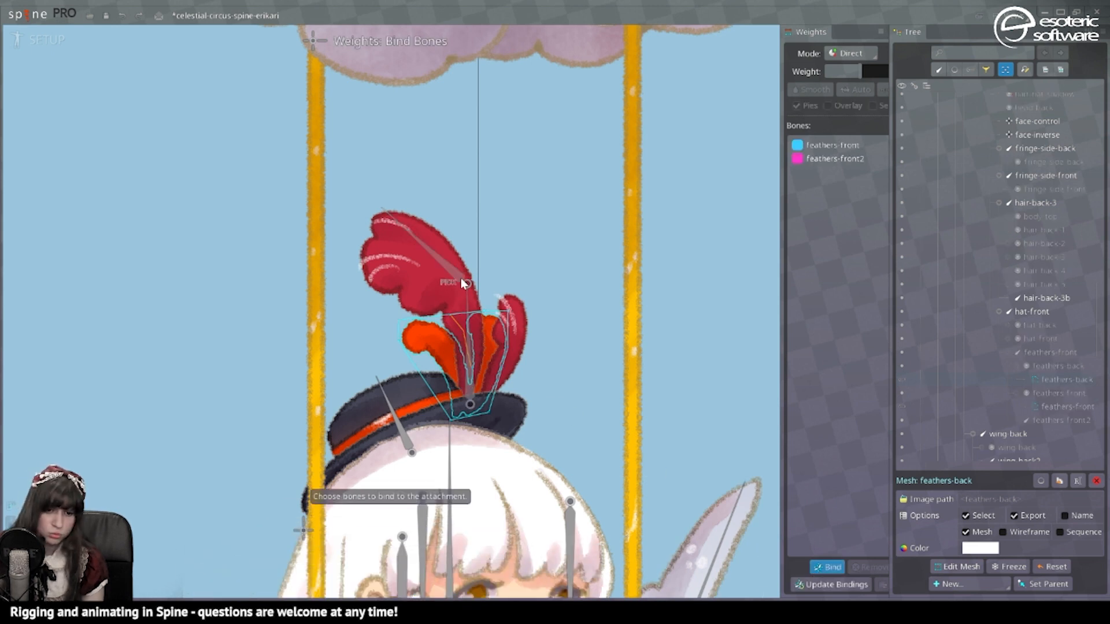
click(827, 567)
Step: Assign feathers-front2 weight to groups of feather vertices, then switch to Animate mode
click(227, 571)
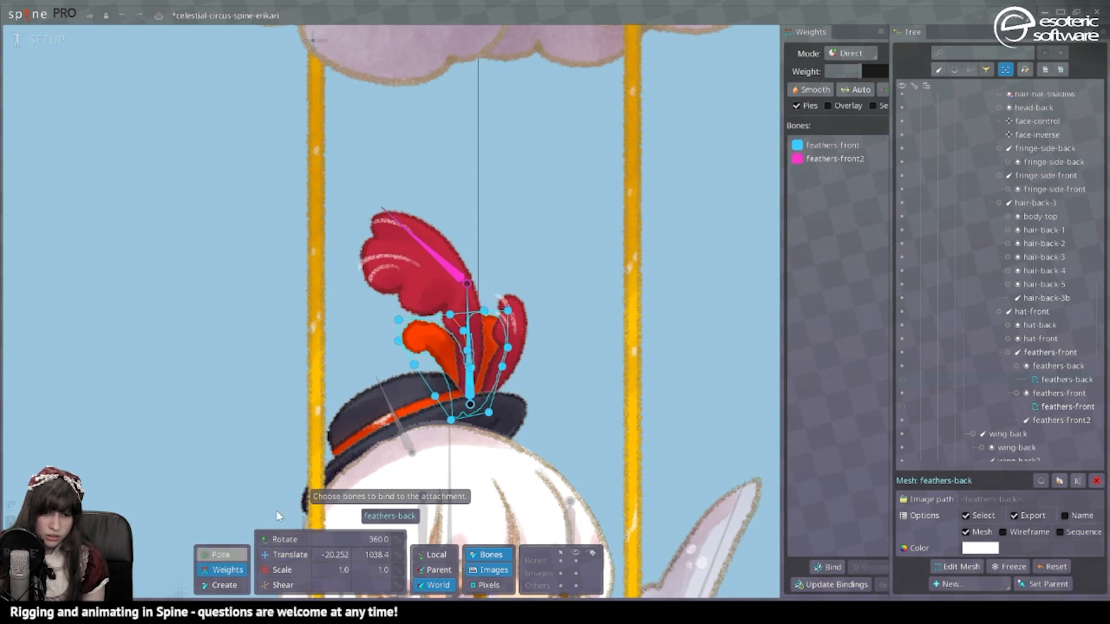
drag(545, 347, 345, 291)
click(834, 160)
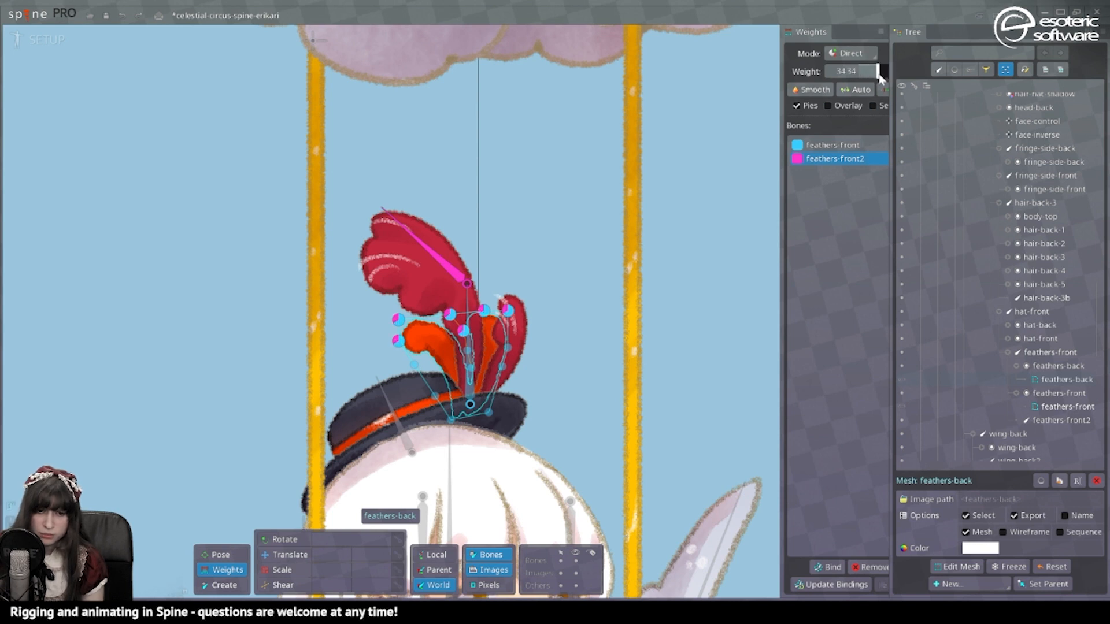
drag(560, 408, 385, 335)
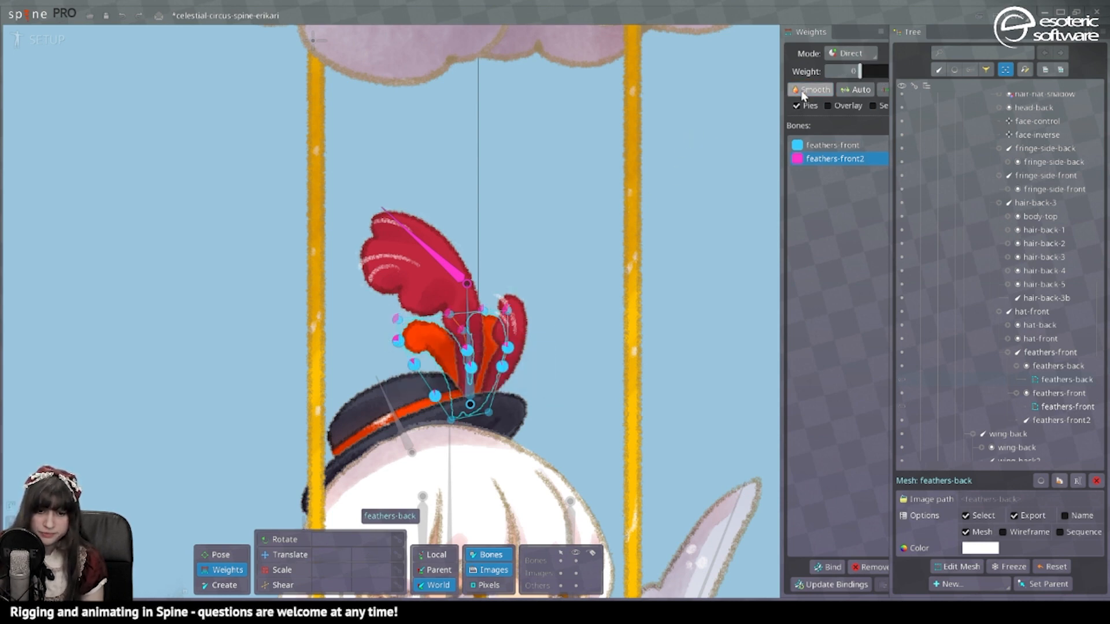
click(50, 40)
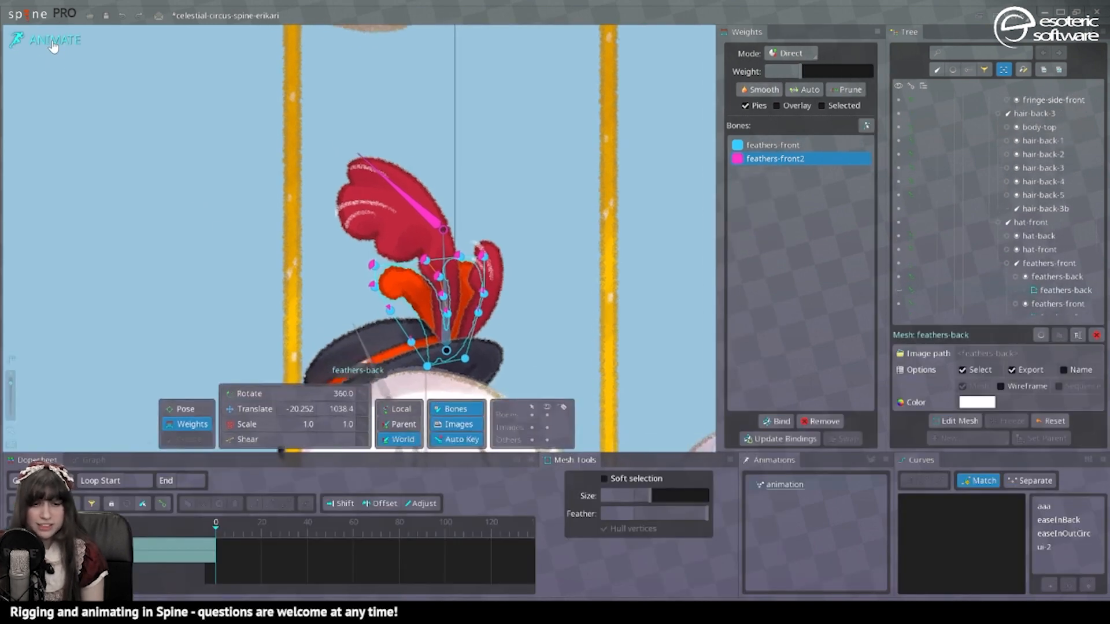
Step: Rotate both feather bones side to side and key their rotation, including frame 79
click(243, 395)
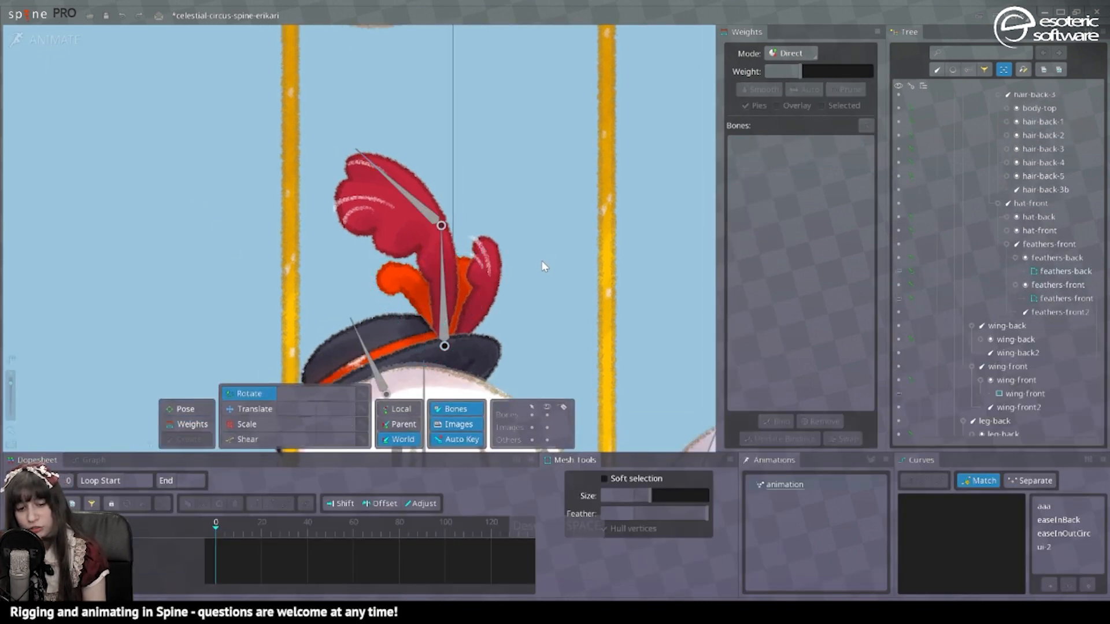
click(443, 285)
ctrl+click(424, 213)
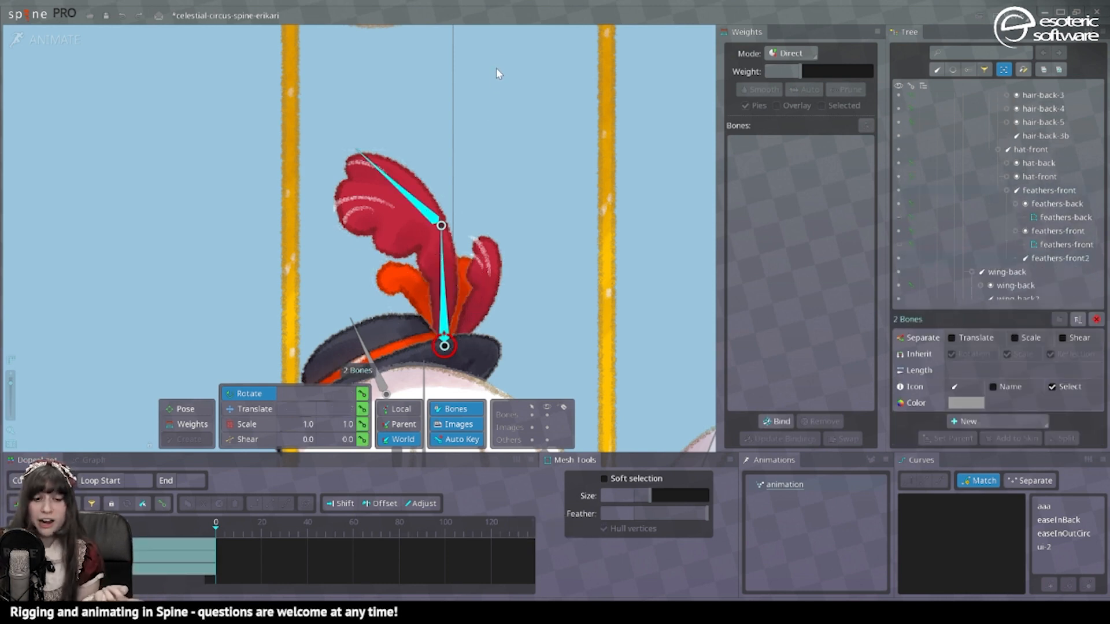
drag(478, 122, 308, 155)
scroll(347, 140, down, 3)
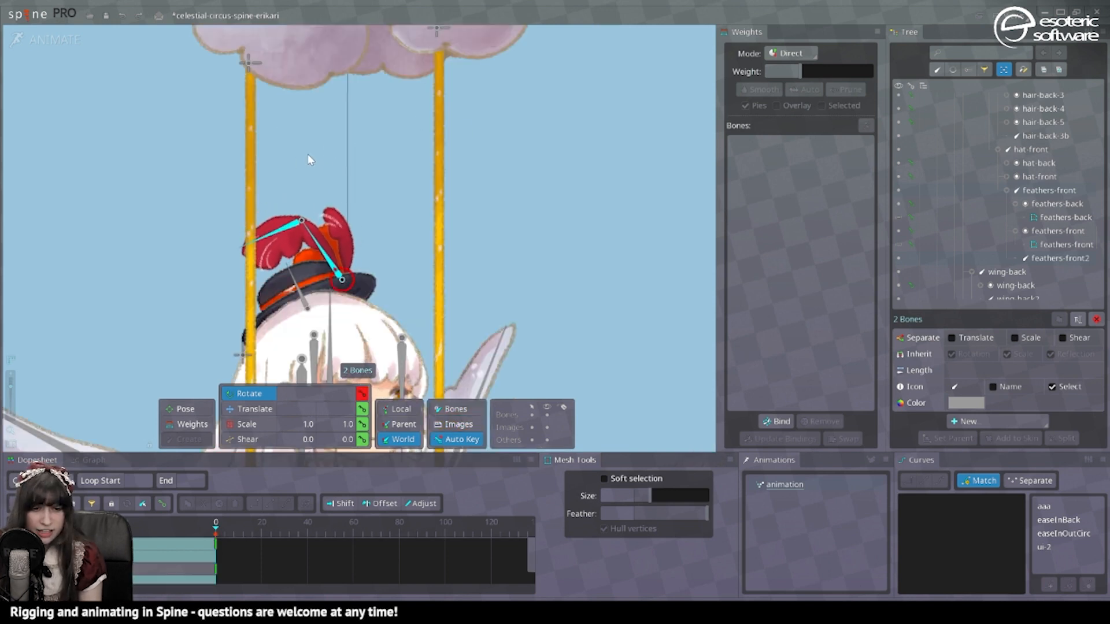
click(397, 529)
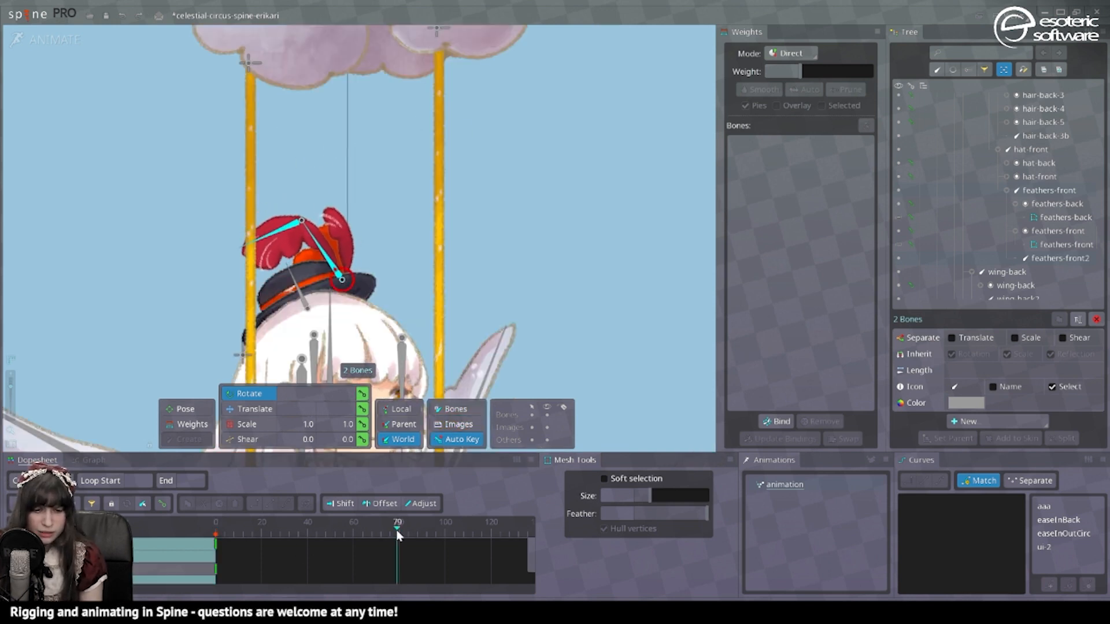
click(362, 395)
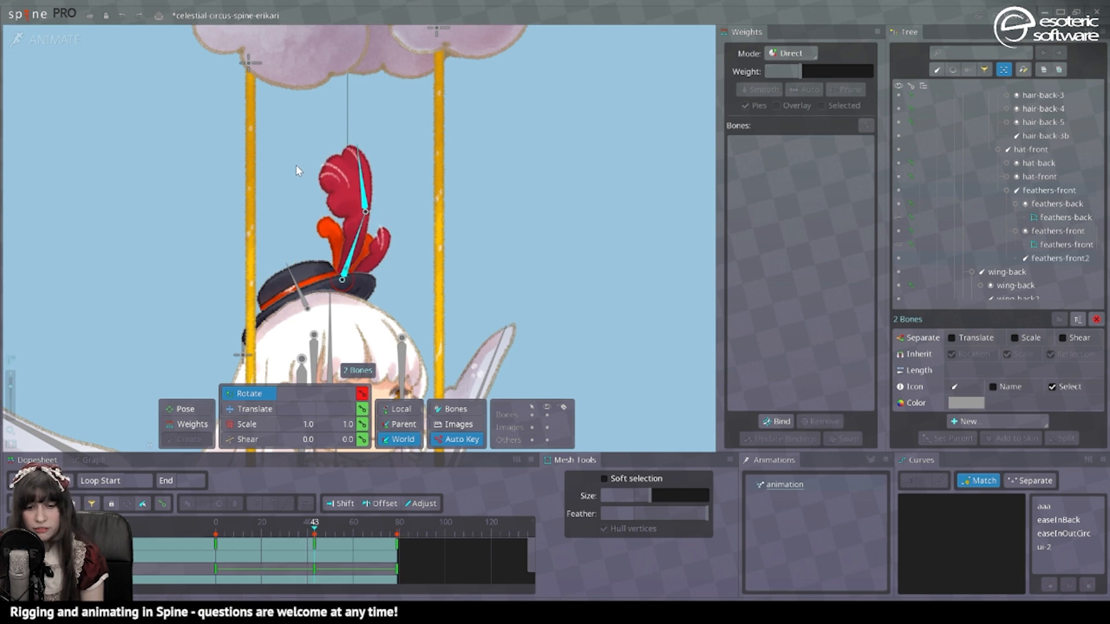
drag(299, 168, 336, 168)
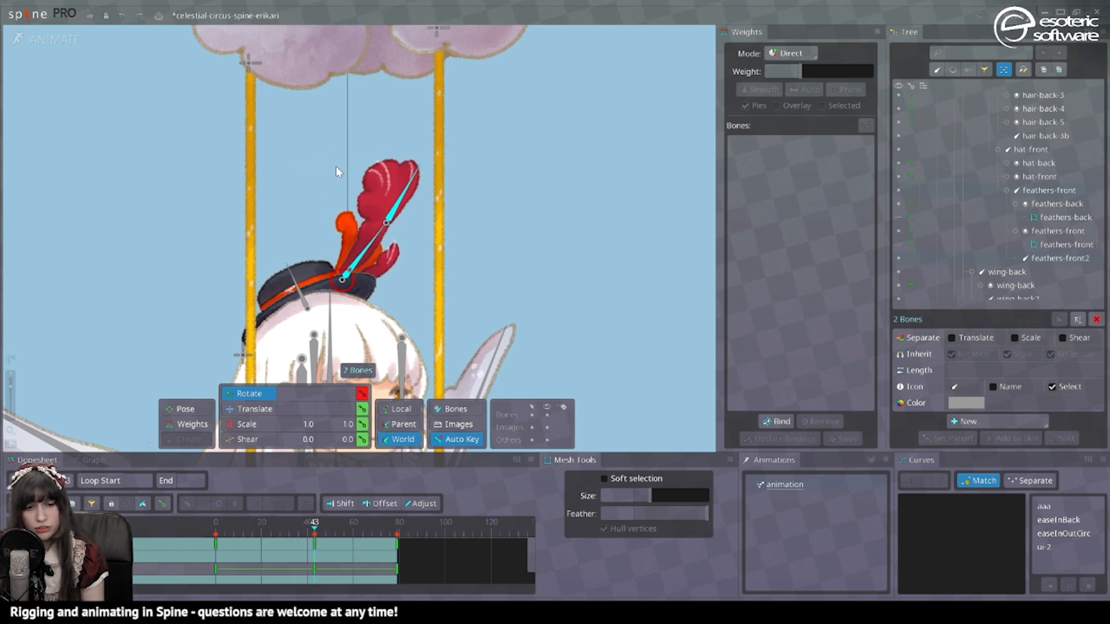
Step: Play the feather swing, select the feathers-back mesh in the Weights tool, and return to Setup
click(57, 504)
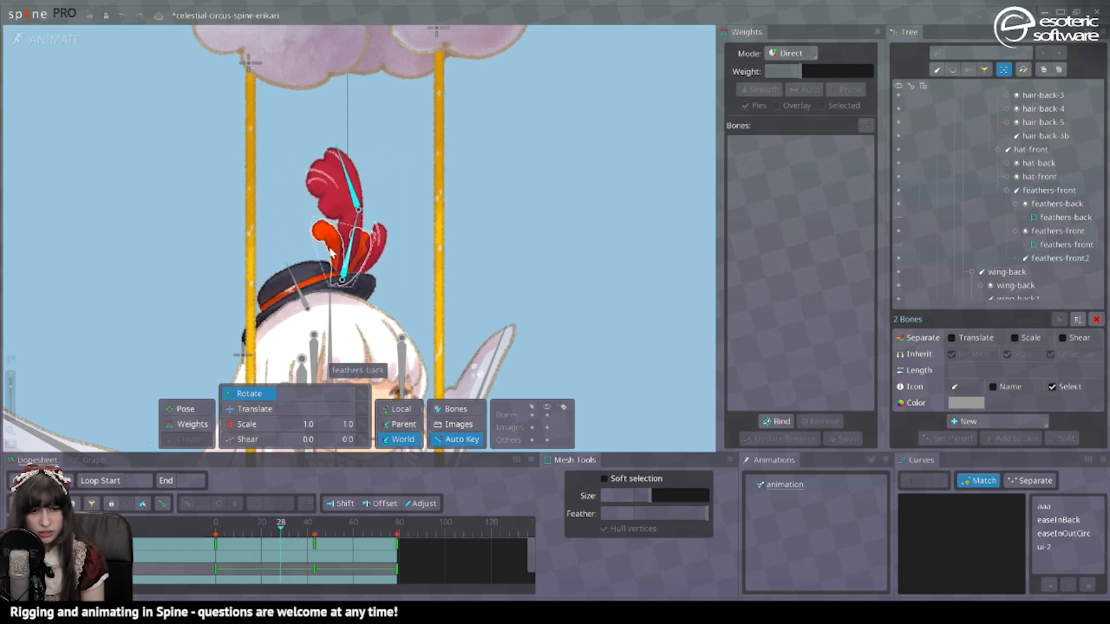
click(331, 253)
key(b)
key(g)
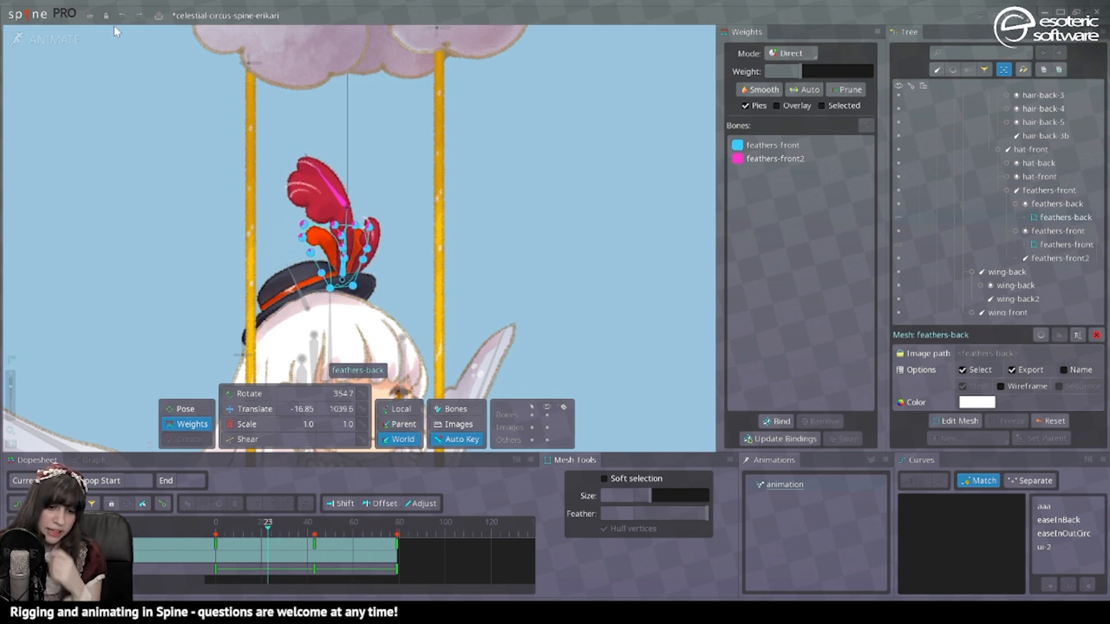
click(50, 43)
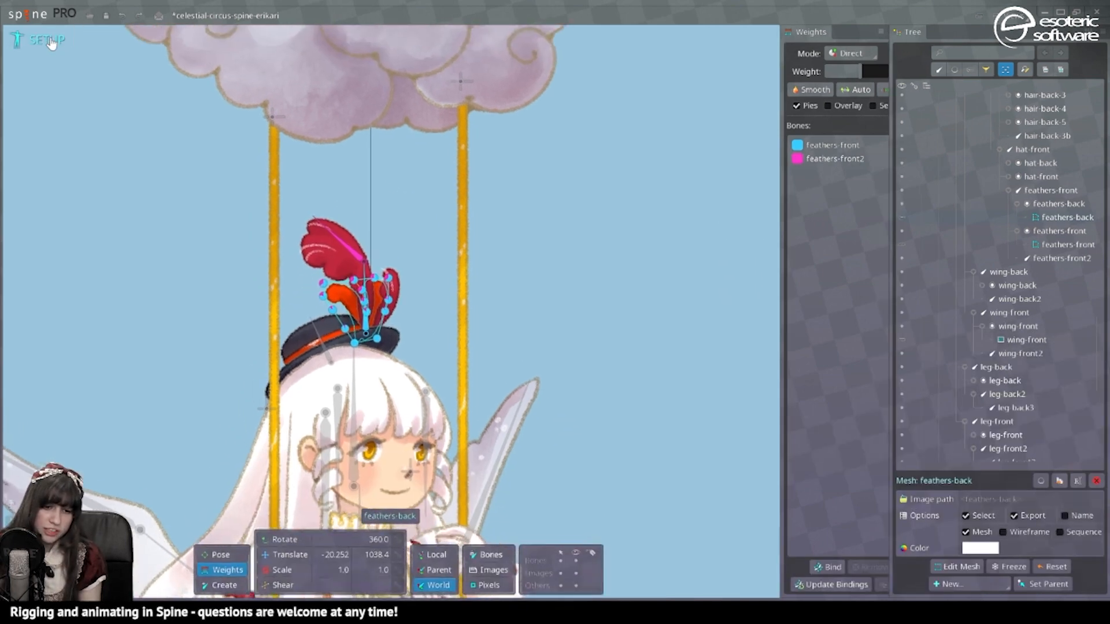
Step: Add the hat-front bone to the feathers-back mesh's bindings
click(833, 567)
click(357, 361)
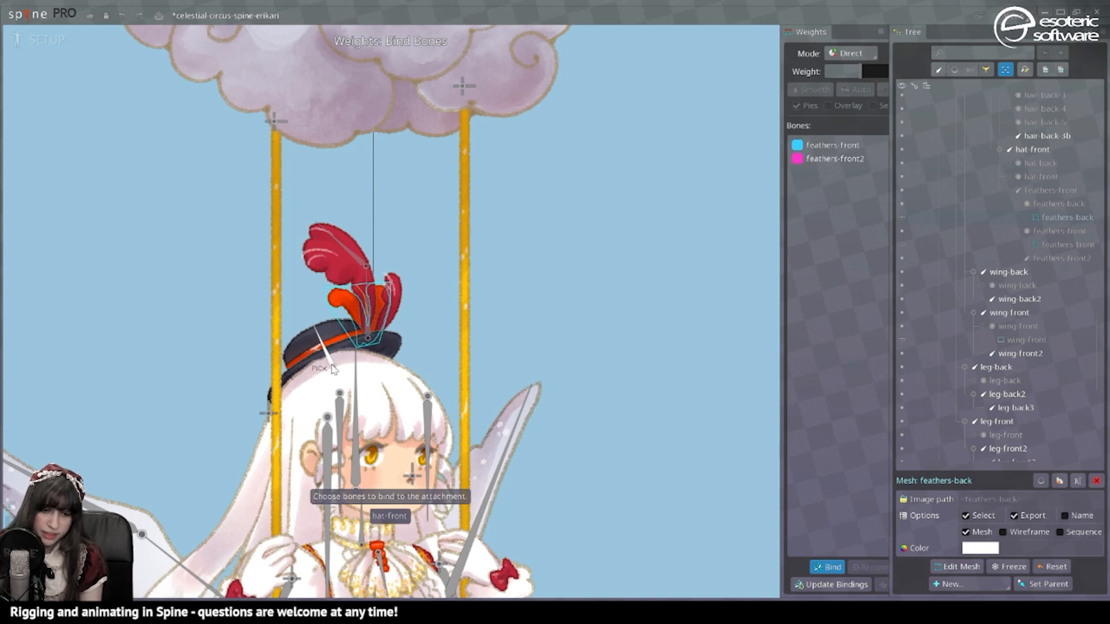
click(839, 567)
Step: Bind hat-front to the feathers-front mesh too, then switch back to Animate
click(358, 272)
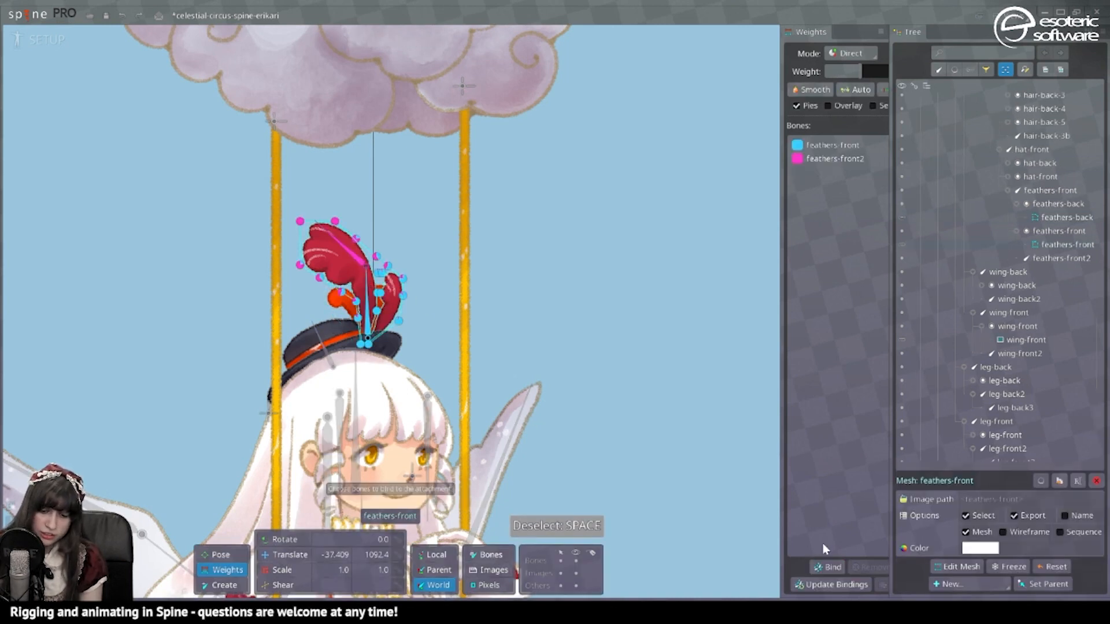
click(828, 567)
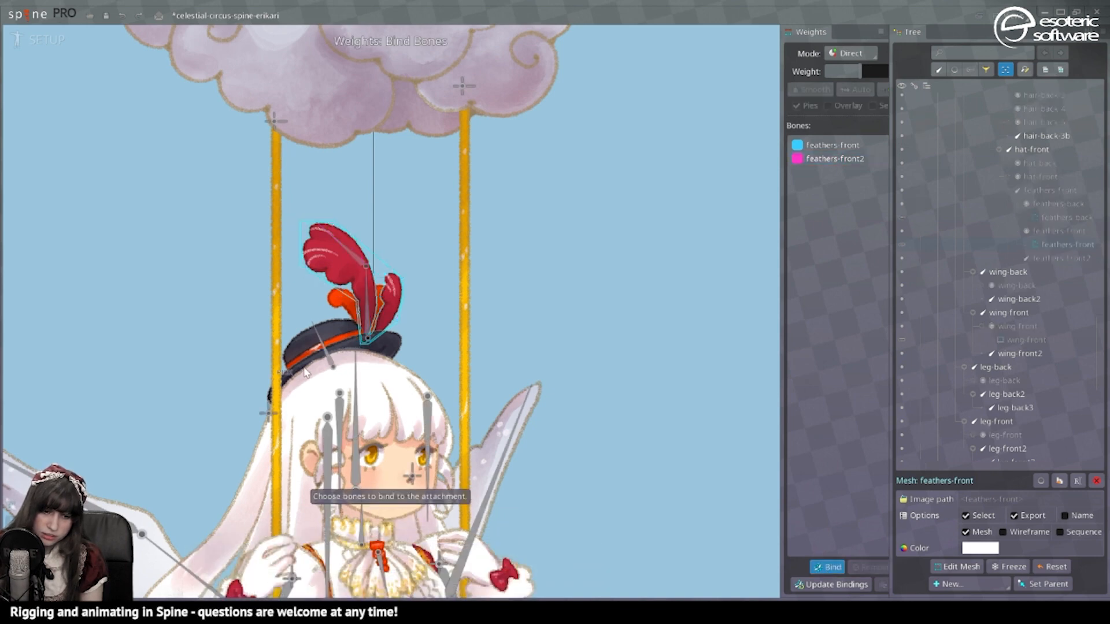
click(325, 354)
click(48, 39)
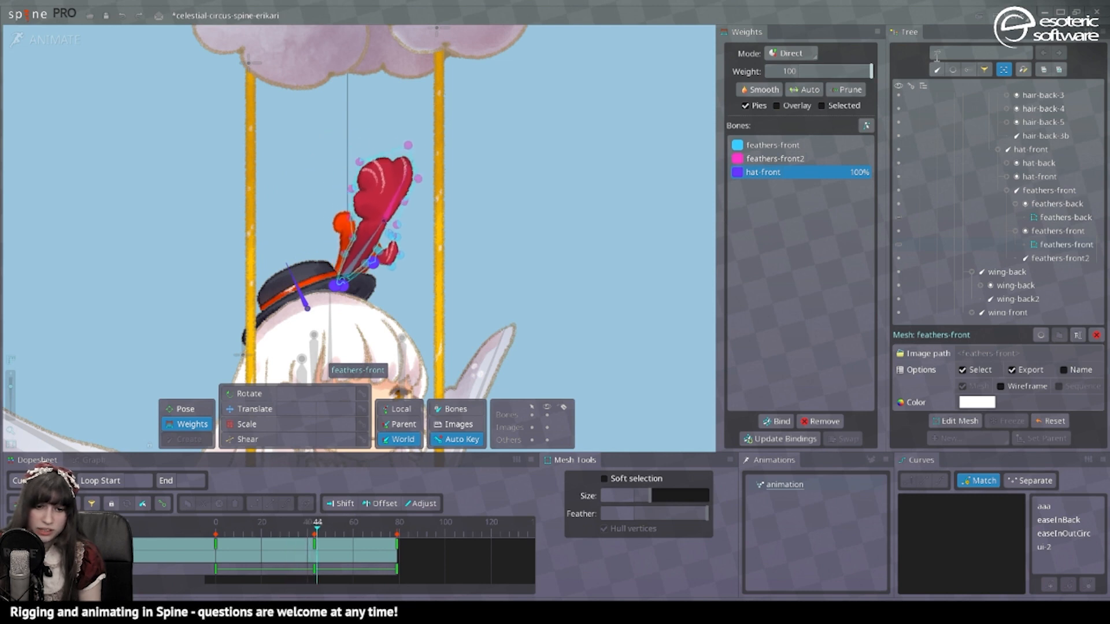
Step: Raise the hat-front weight on two vertices on the feather's right side
key(space)
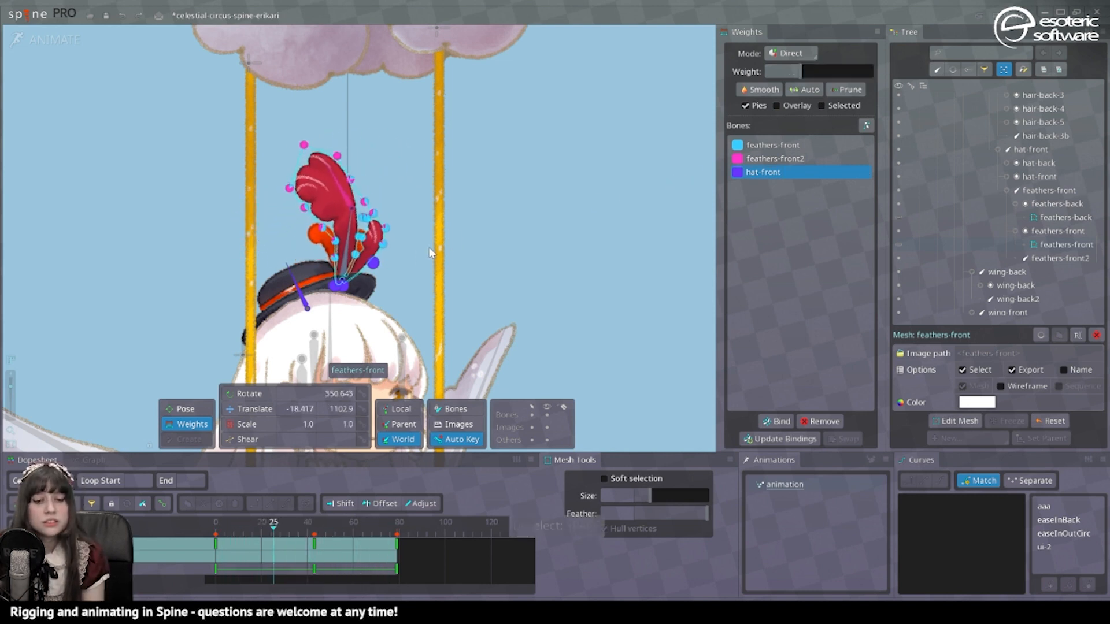
click(378, 268)
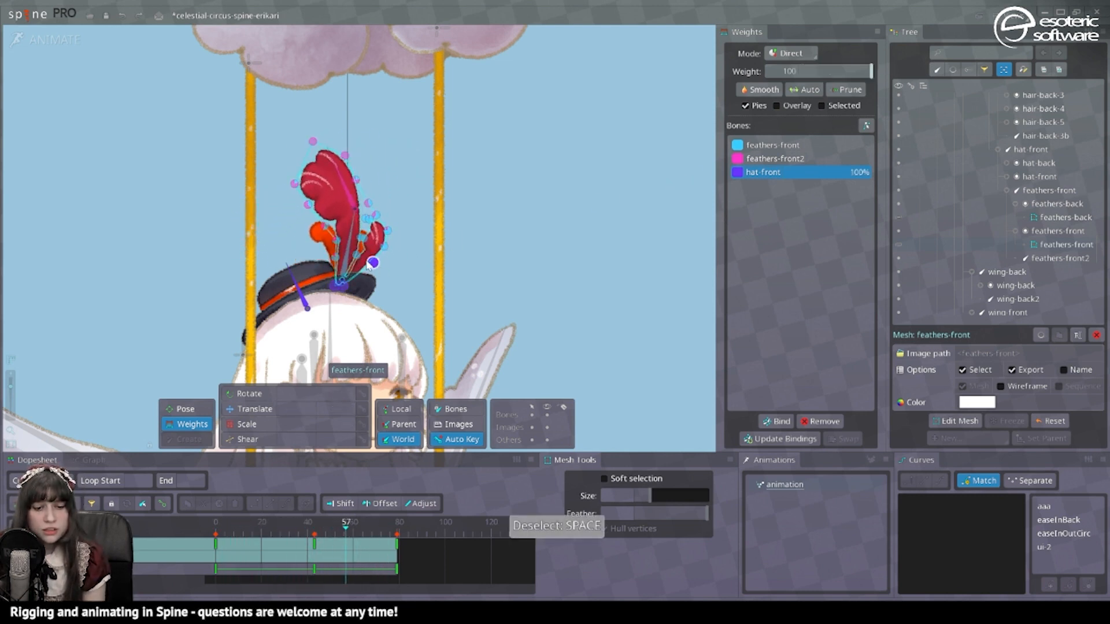
ctrl+click(356, 255)
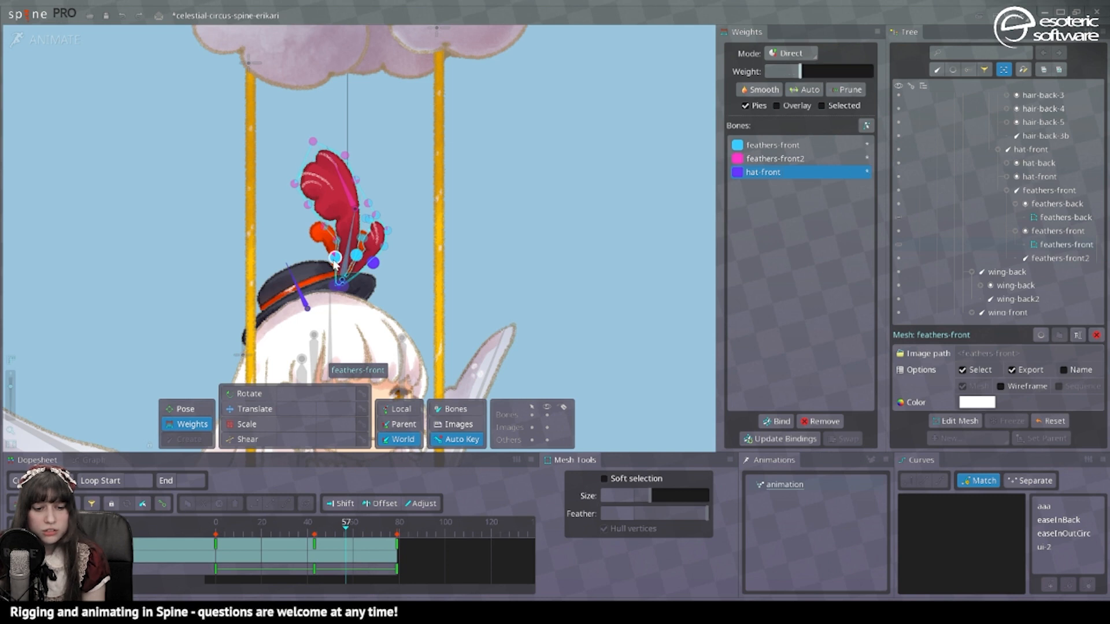
mouse_move(804, 72)
mouse_down()
mouse_move(830, 73)
mouse_move(802, 76)
mouse_up()
Step: Give the upper feathers-front vertices about half hat-front weight, undoing a feathers-front2 change
key(space)
key(space)
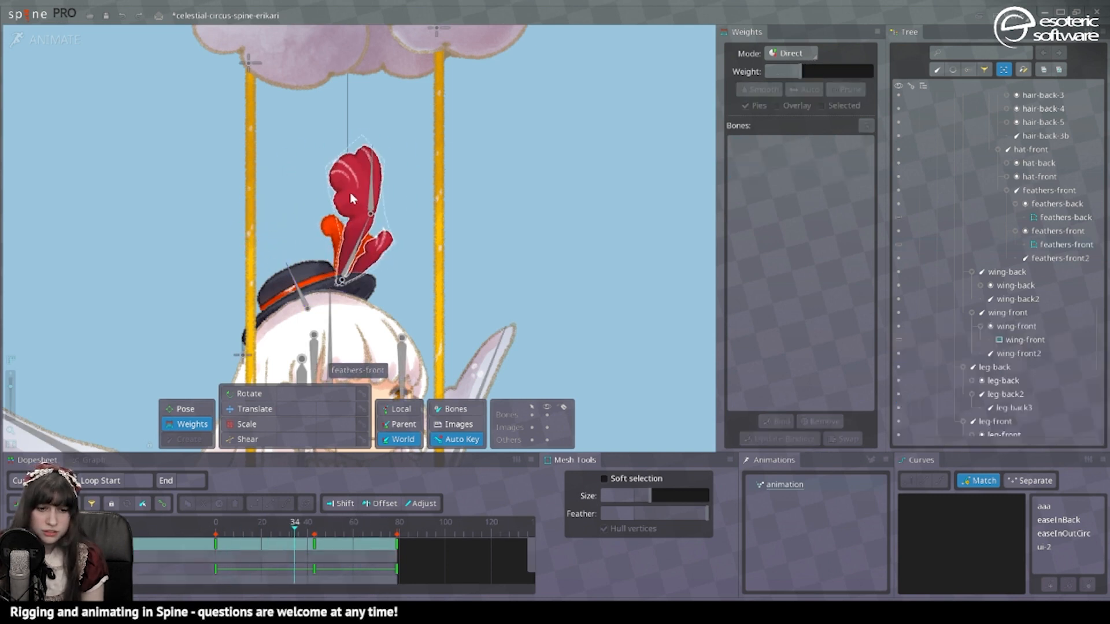
click(352, 198)
drag(399, 240, 371, 210)
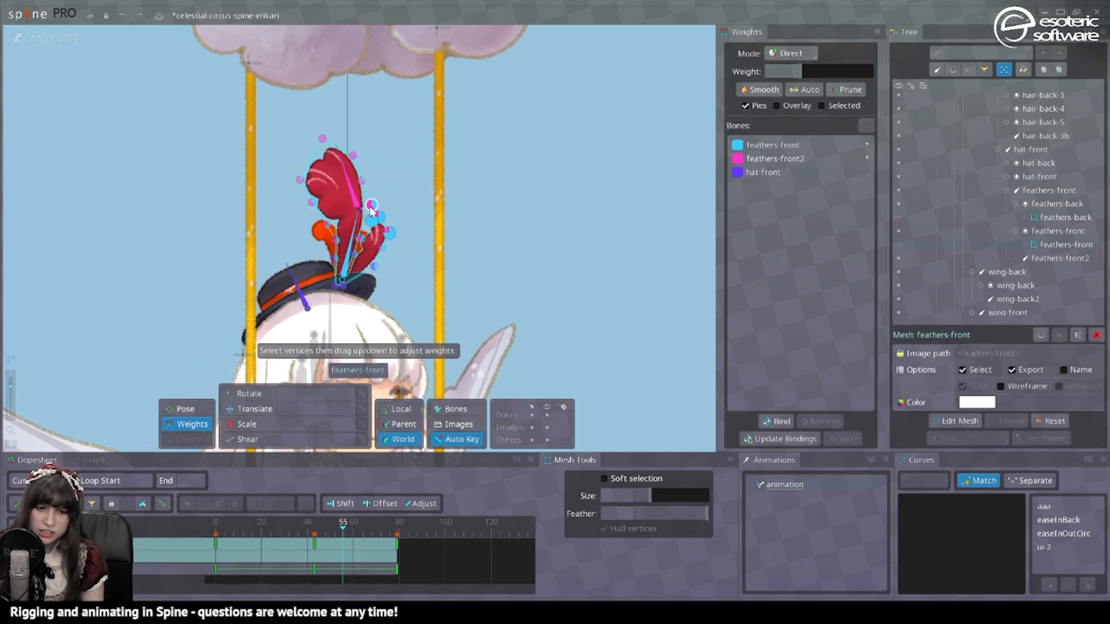
click(798, 159)
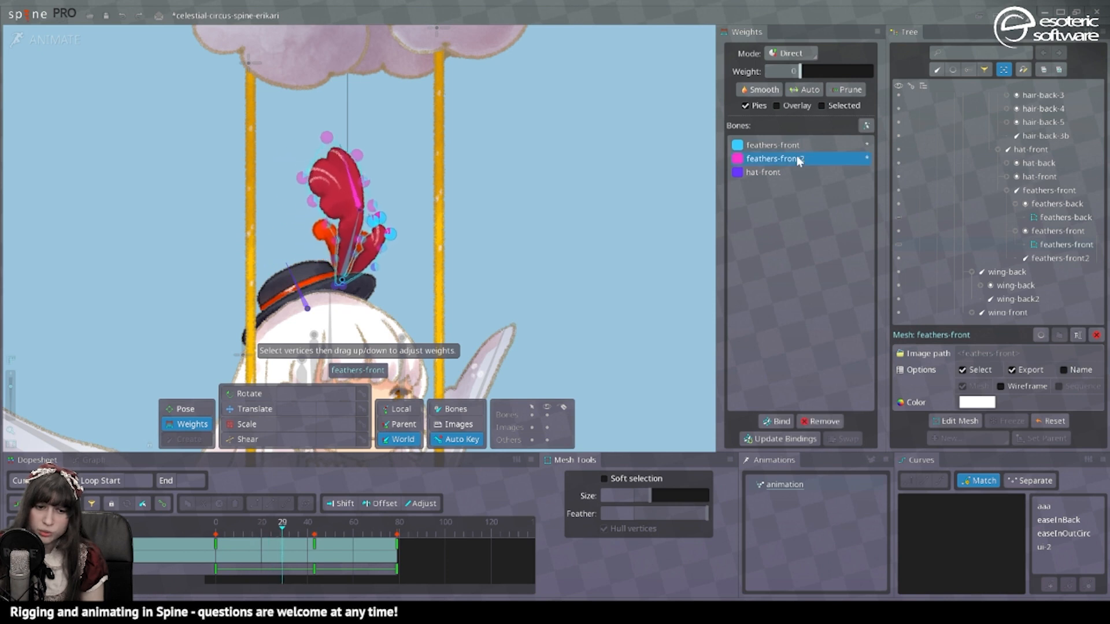
drag(800, 71, 874, 72)
key(ctrl+z)
click(786, 173)
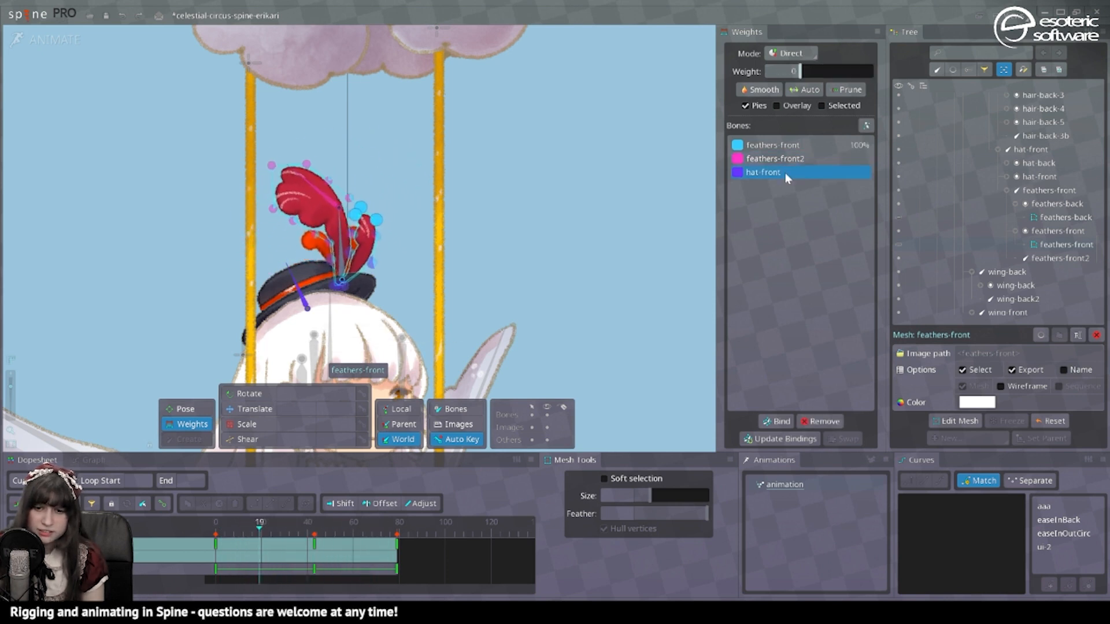
drag(800, 71, 829, 70)
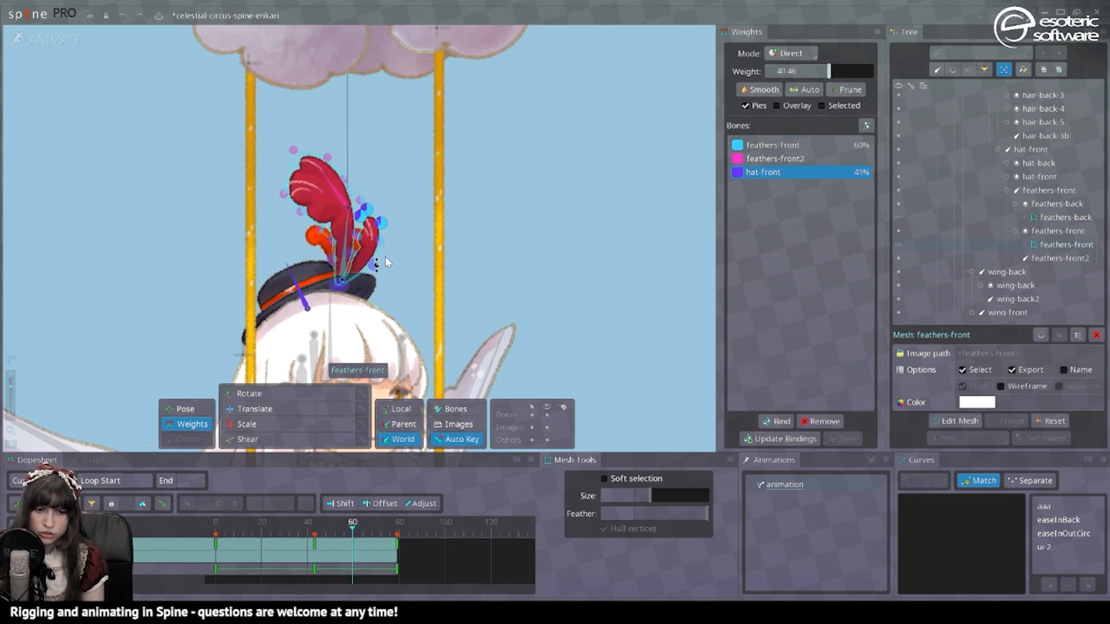
Step: Reselect the feathers-front and feathers-back meshes to check their weights
key(space)
click(318, 235)
key(space)
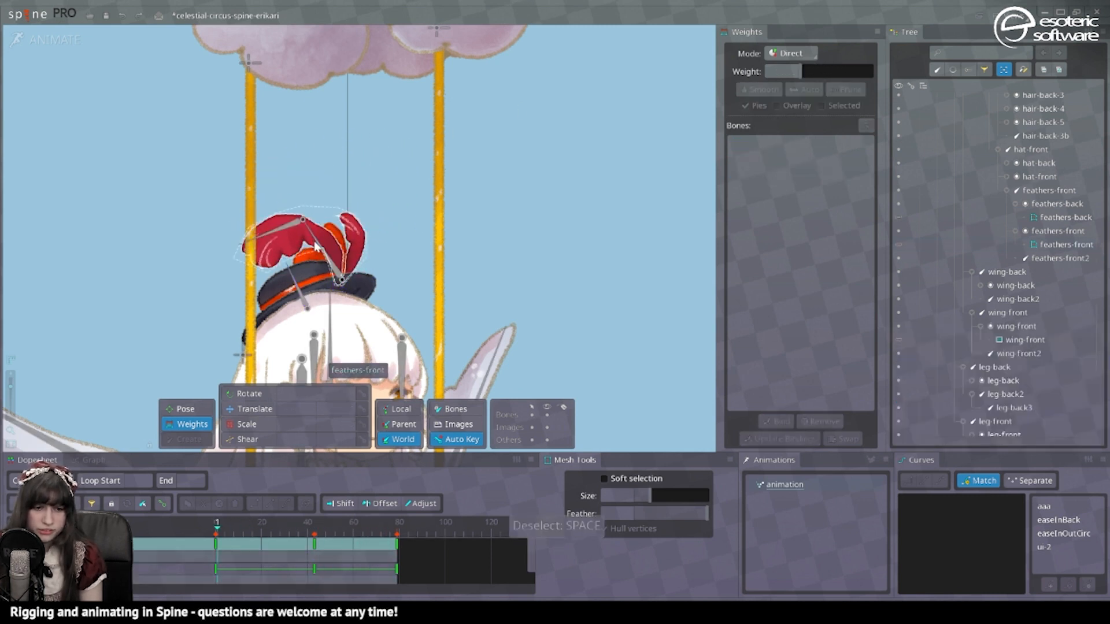
click(321, 246)
key(space)
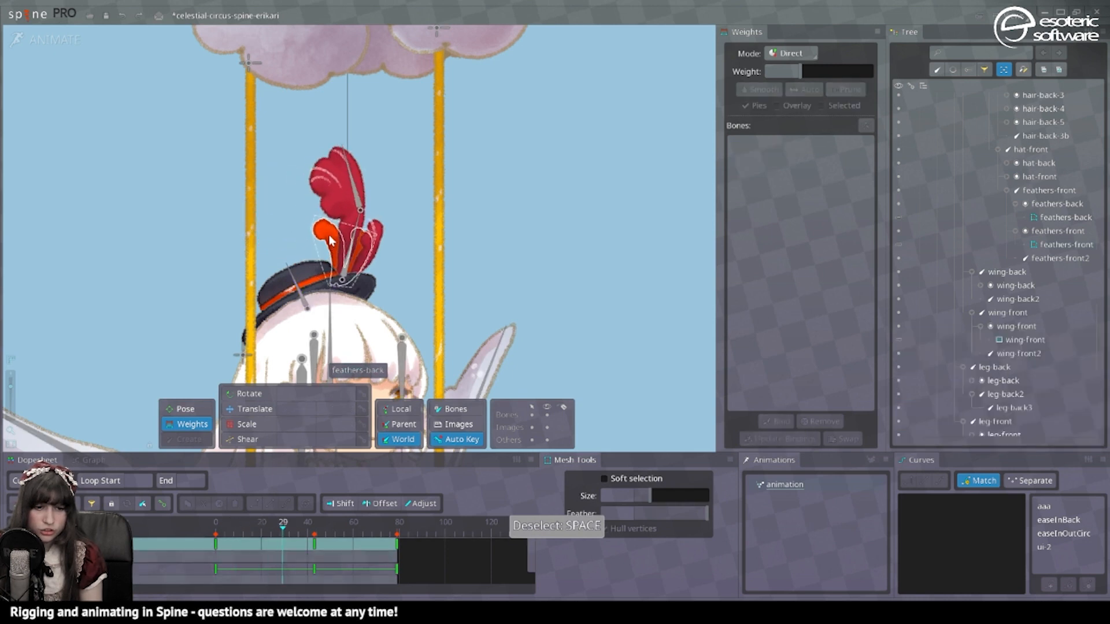
click(330, 240)
Step: Prune the lower feathers-back vertices and weight them about 40% to hat-front
drag(271, 197, 405, 242)
drag(279, 290, 280, 264)
click(758, 173)
click(839, 88)
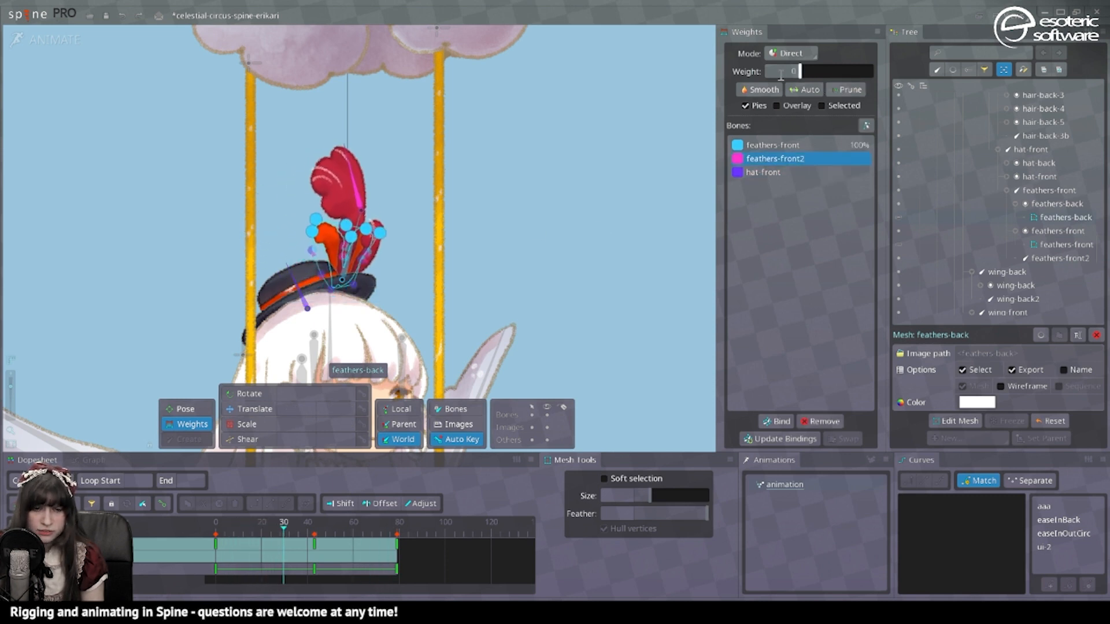
drag(800, 71, 830, 69)
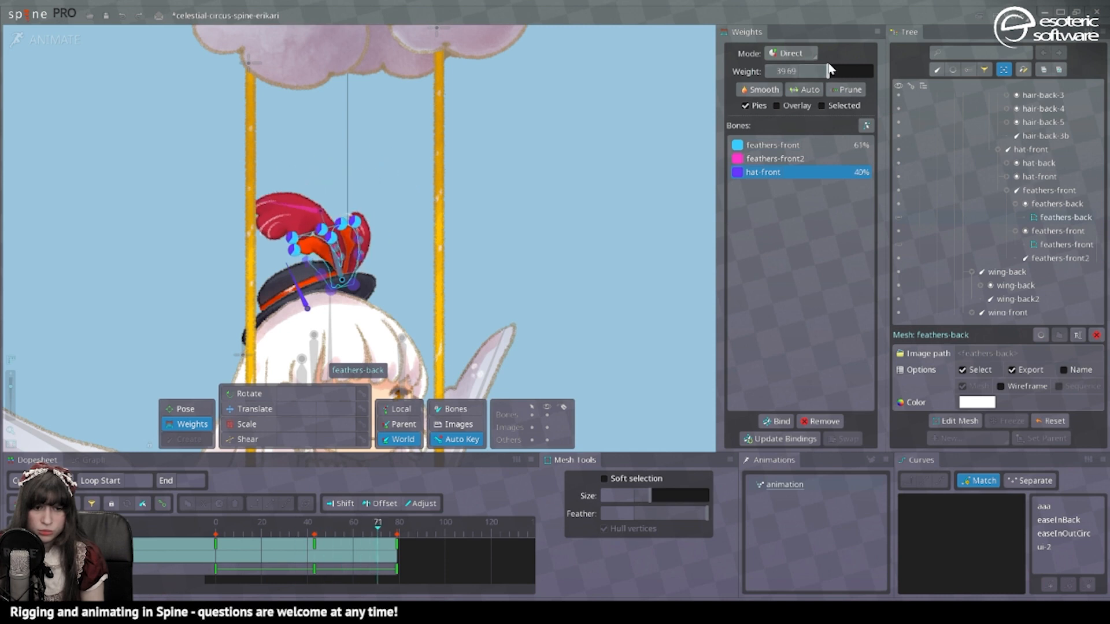
key(space)
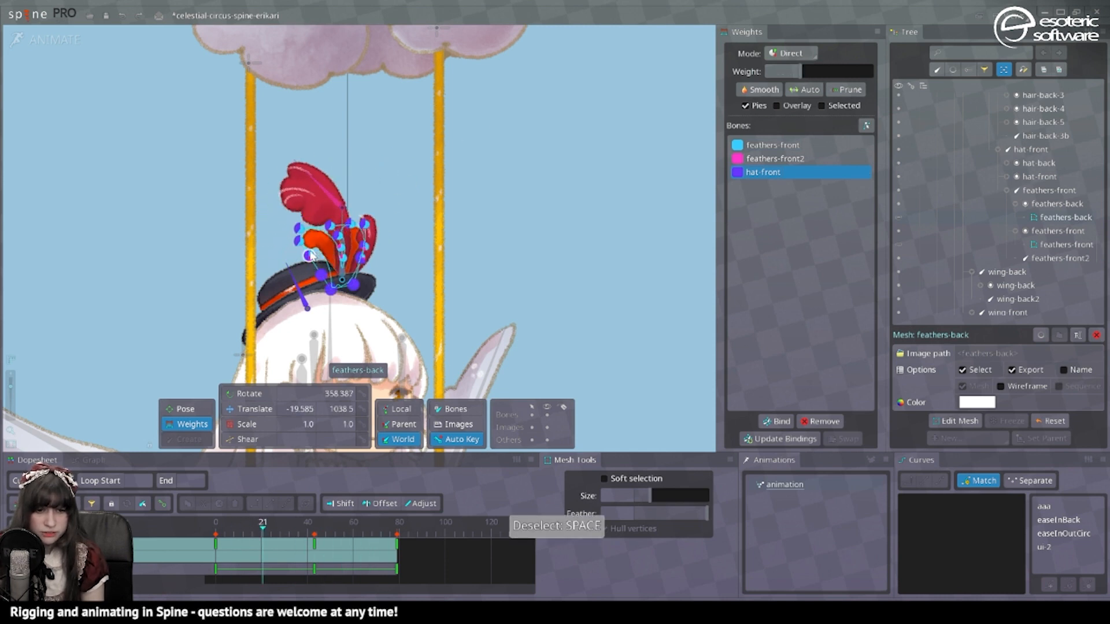
key(space)
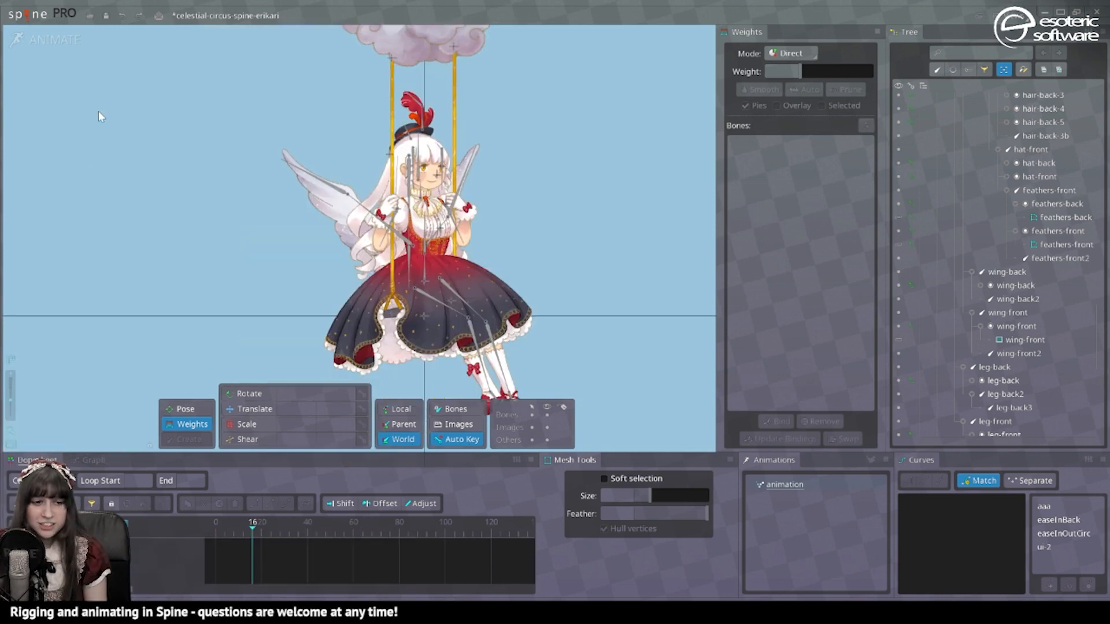
Step: In Setup, select both feathers-front bones and create a Physics Constraint for them
click(58, 47)
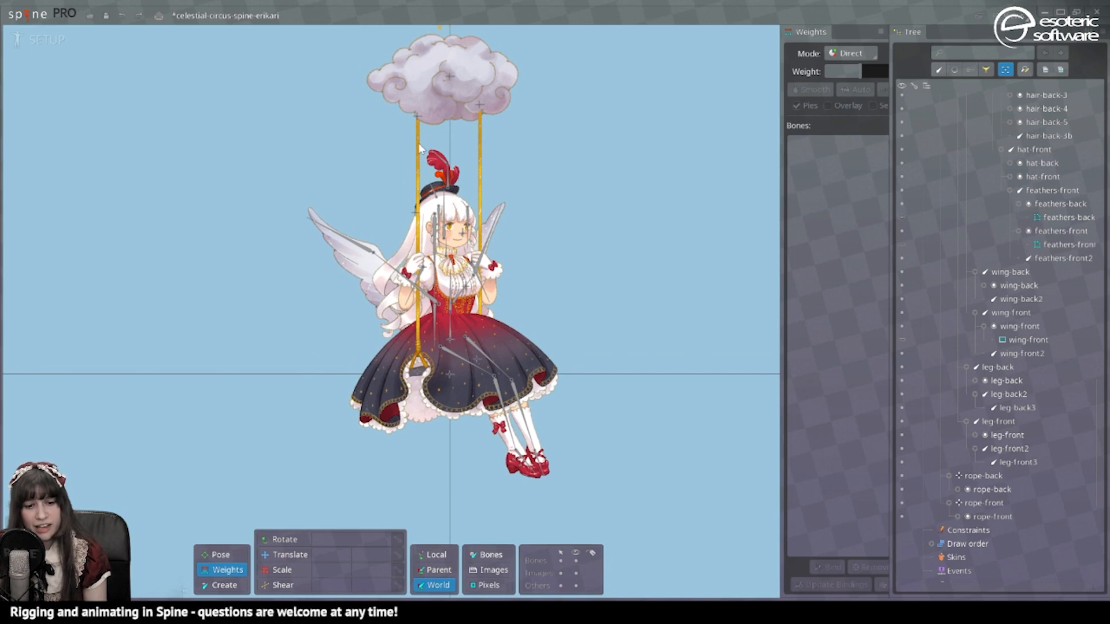
click(287, 556)
click(445, 193)
click(461, 182)
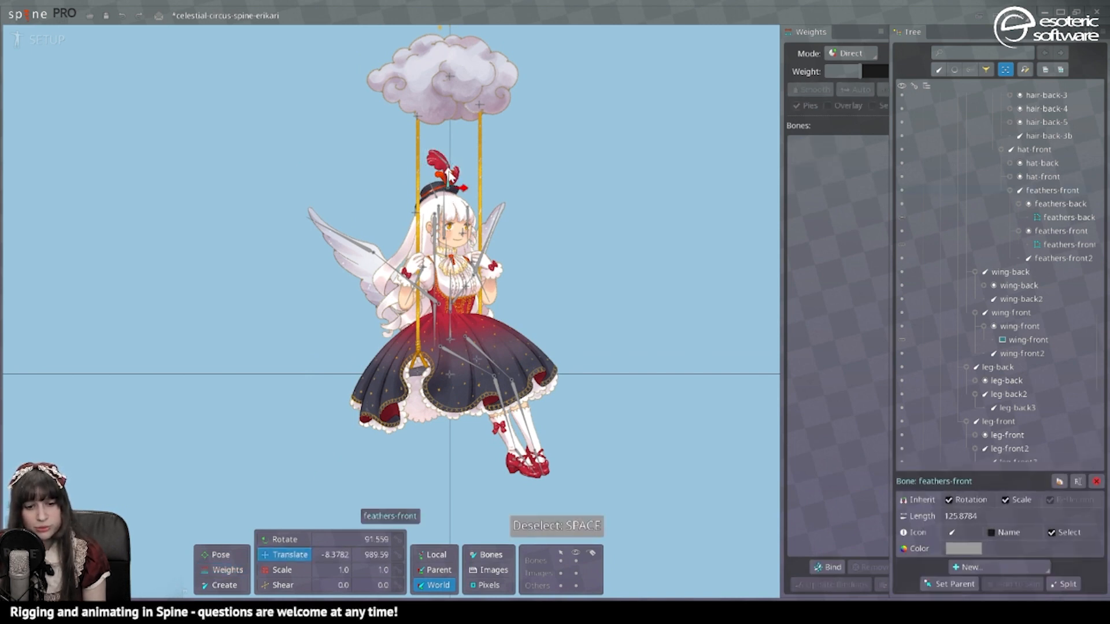
ctrl+click(437, 156)
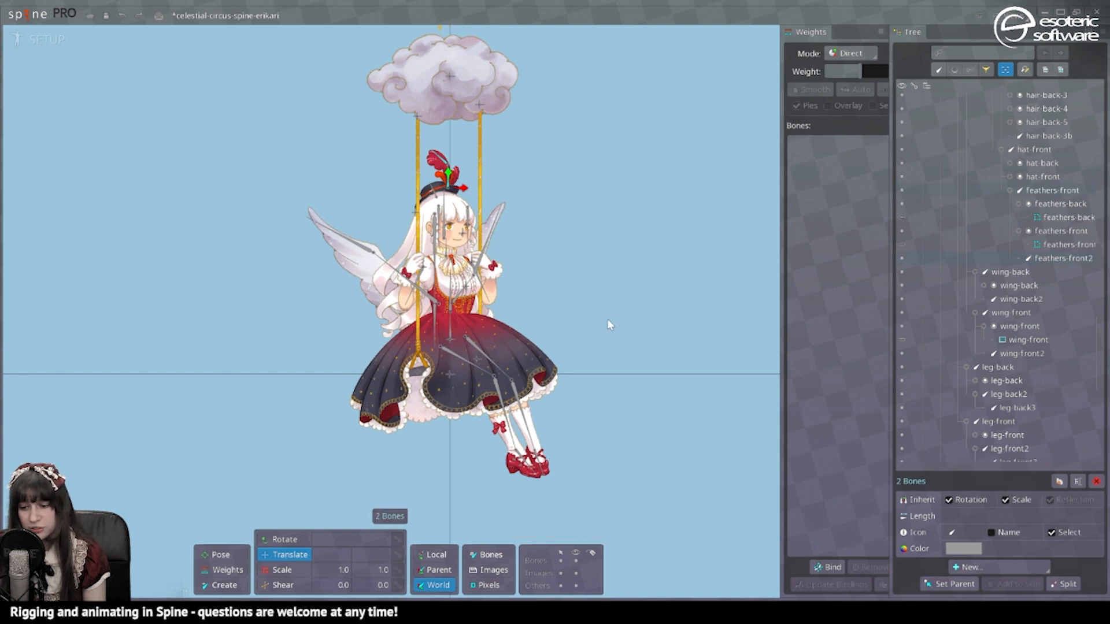
click(962, 570)
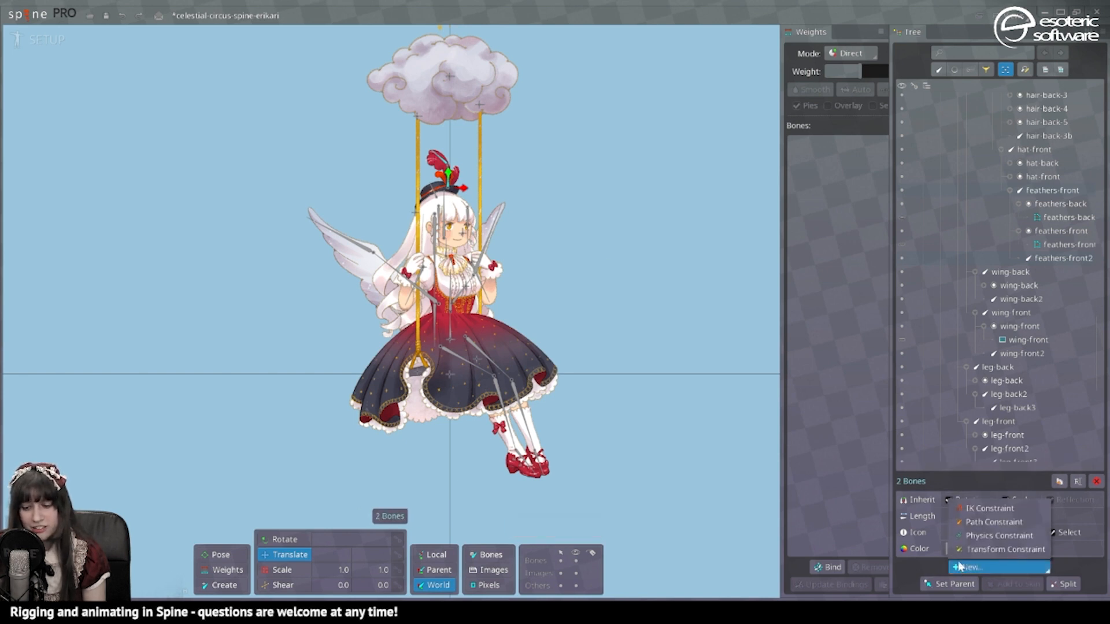
click(998, 536)
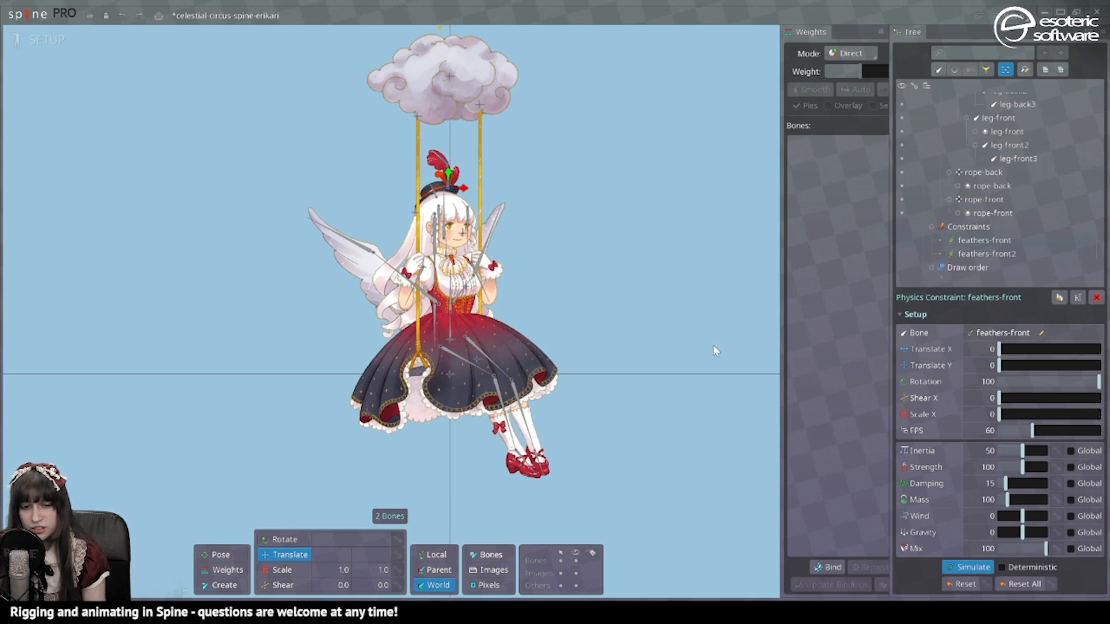
click(53, 41)
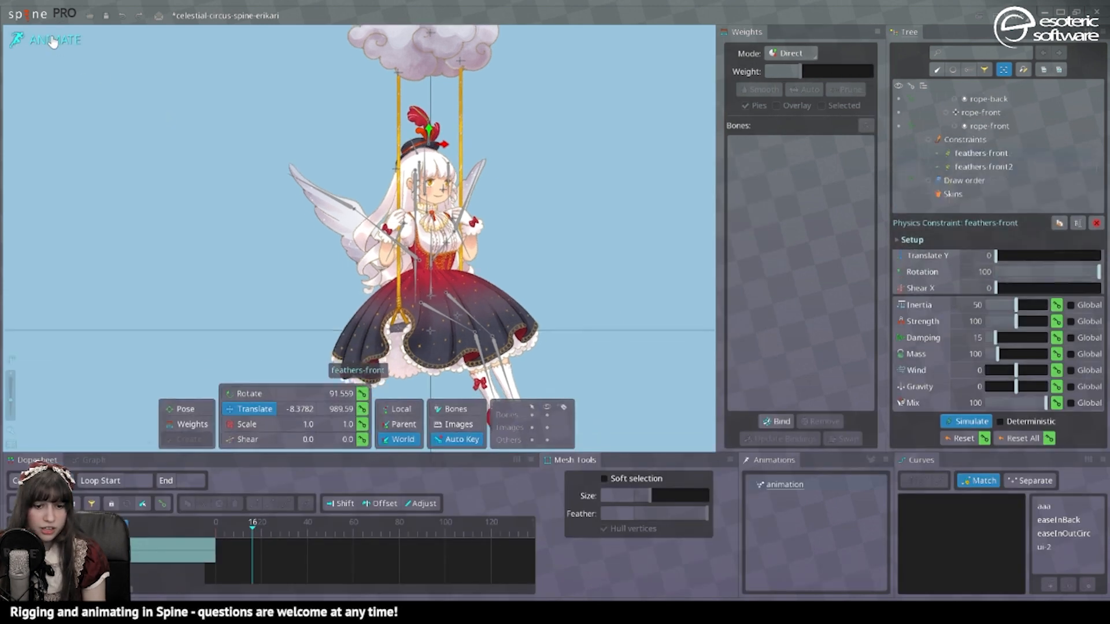
Step: Key the root bone's position at frame 0 and move it right at frame 57
click(442, 298)
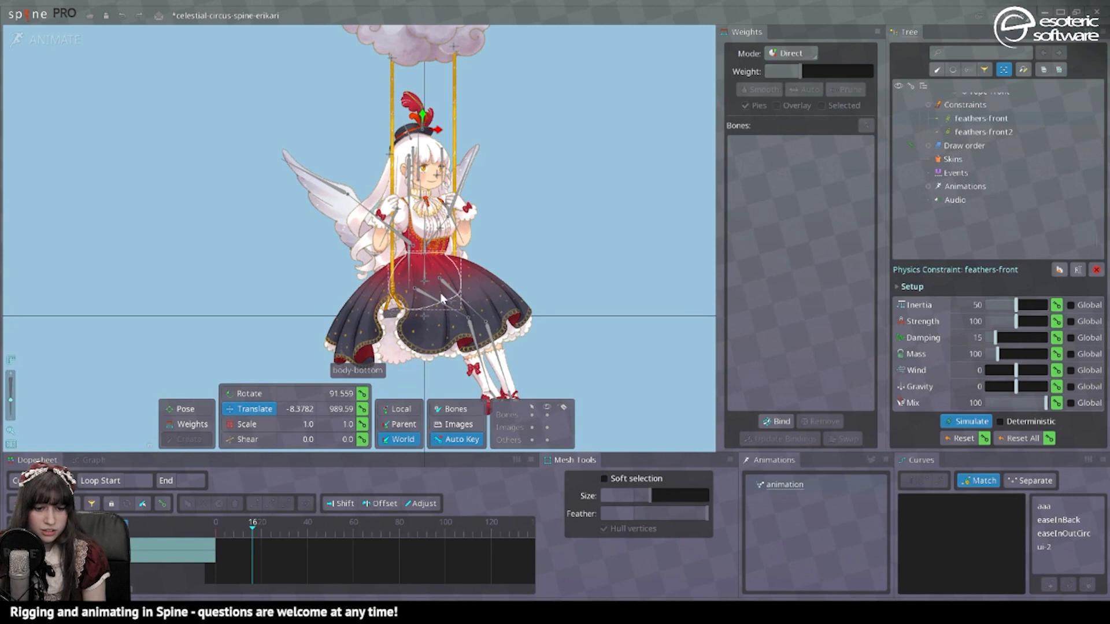
click(422, 317)
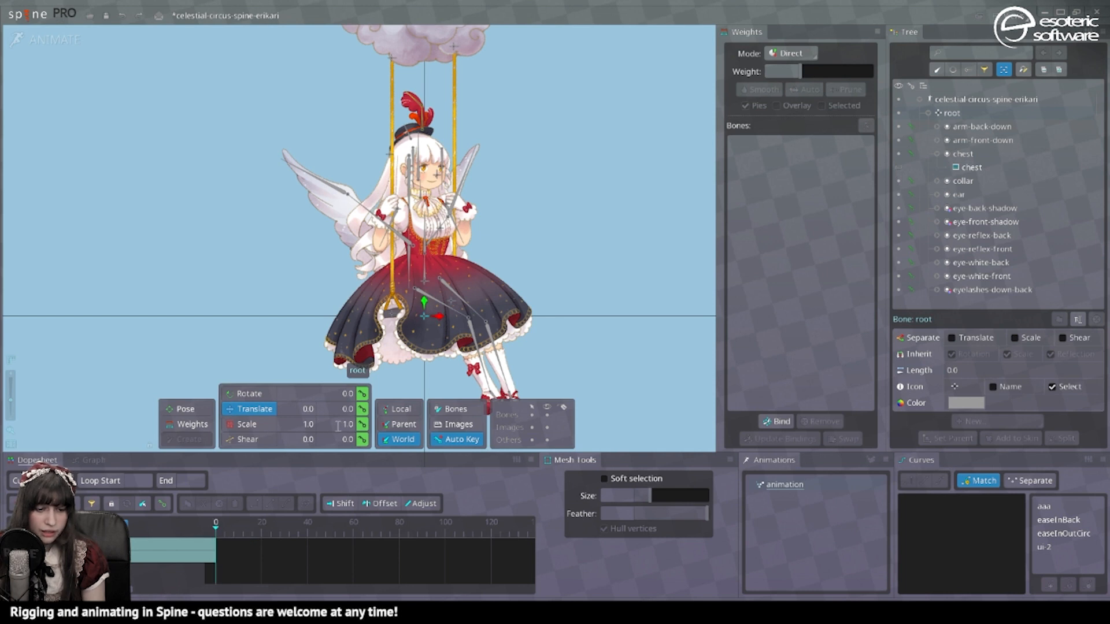
click(362, 409)
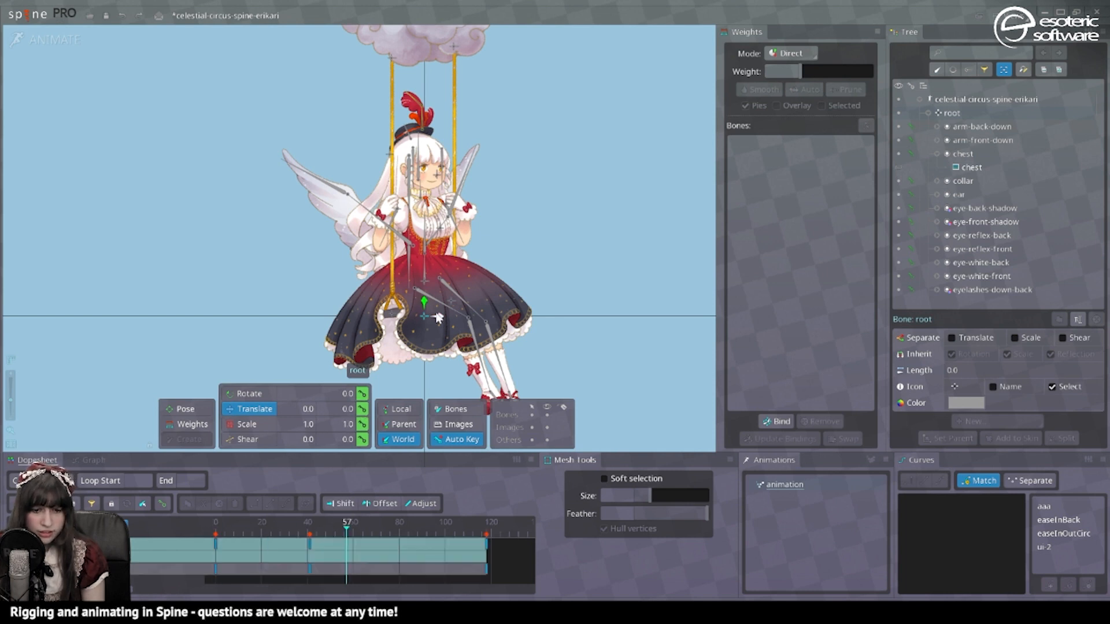
drag(436, 316, 582, 303)
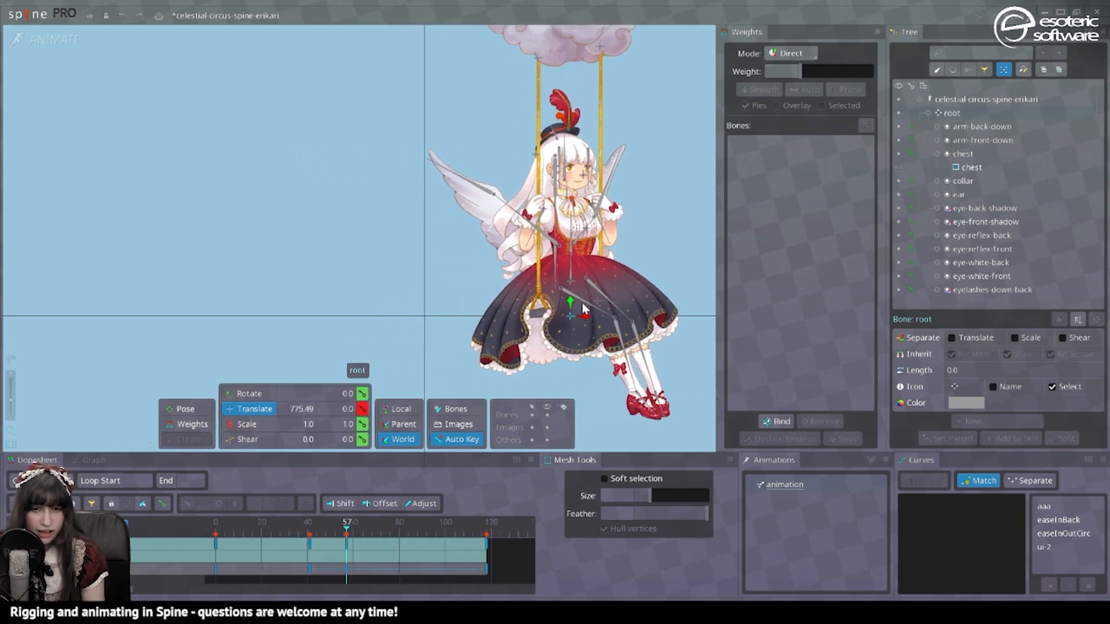
Step: Copy the frame 57 root key to frame 98 and scrub the swing to frame 116
click(437, 532)
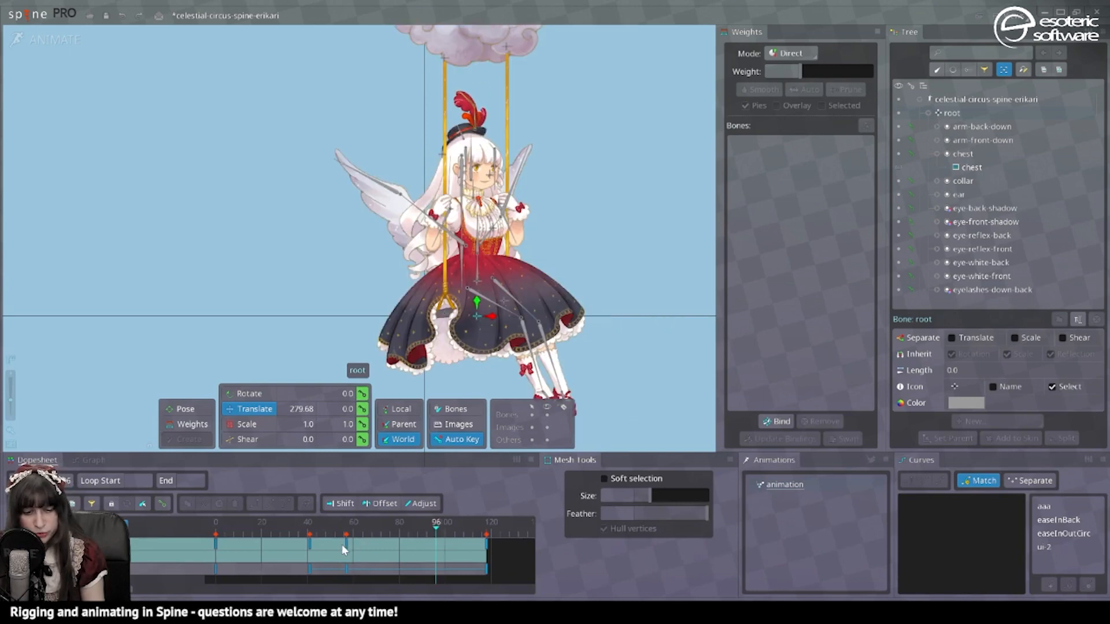
click(342, 545)
key(ctrl+c)
click(441, 538)
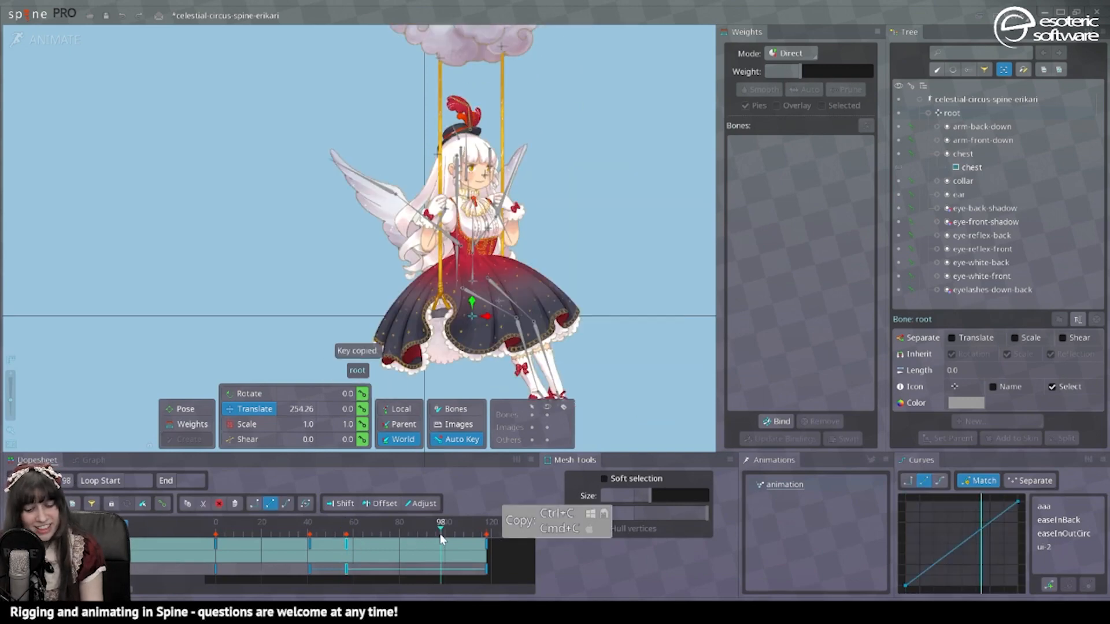
key(ctrl+v)
drag(440, 538, 483, 534)
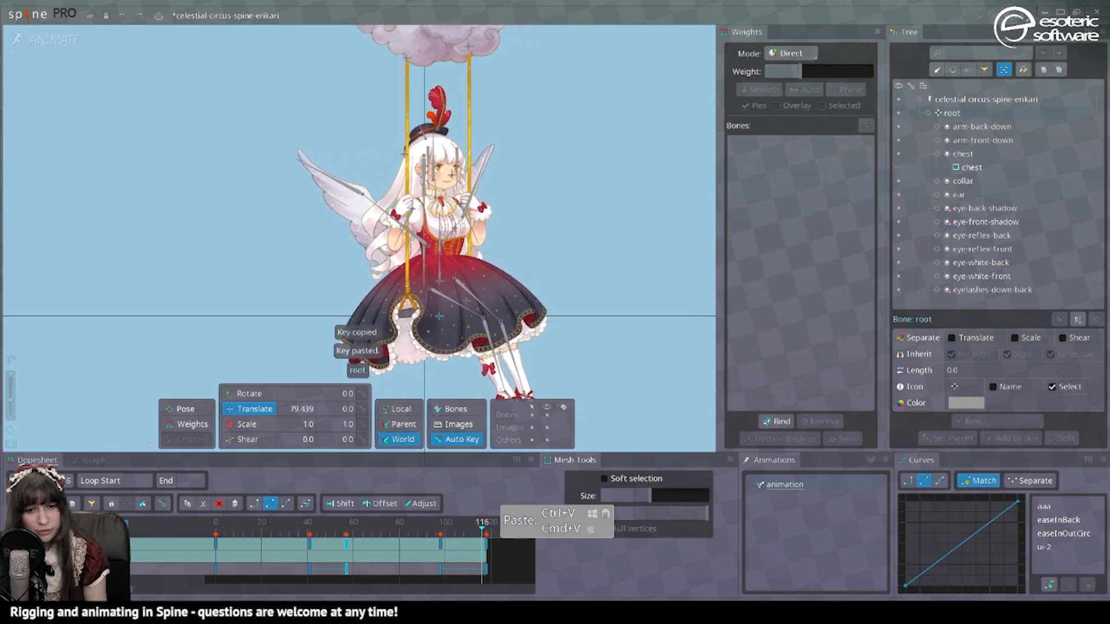
key(space)
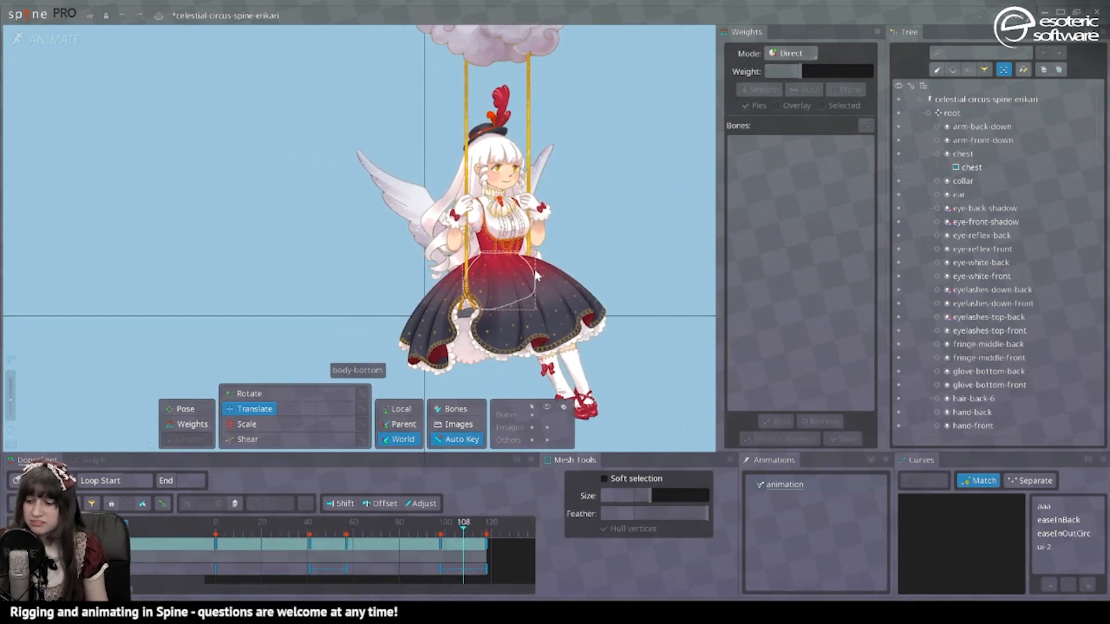
key(ctrl+Tab)
click(1016, 18)
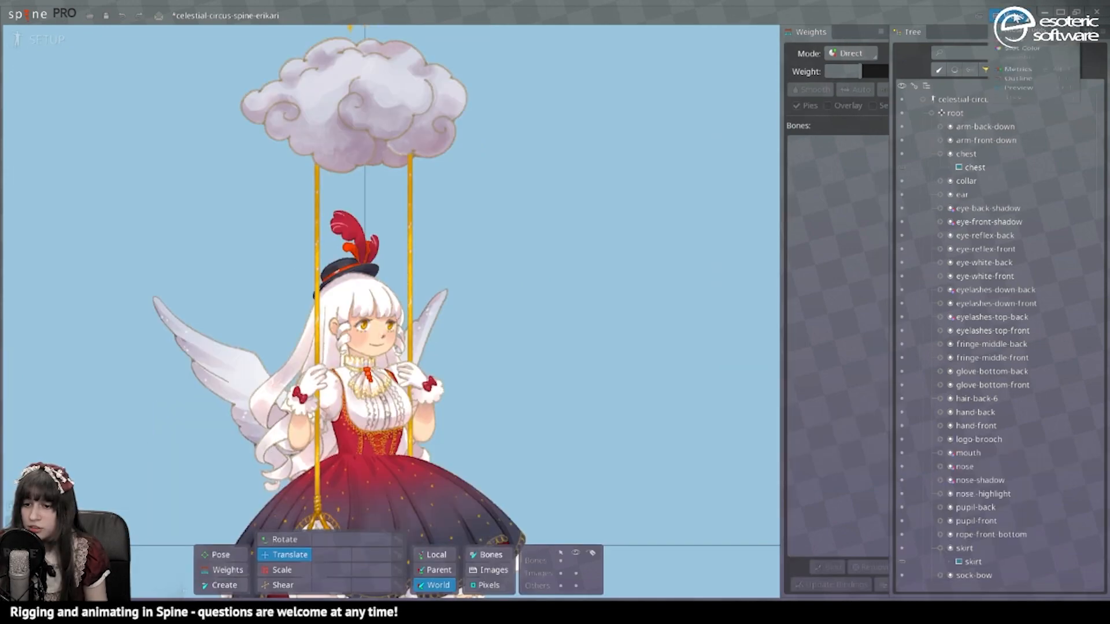
Step: Open the Preview view and drop both feather physics constraints' Strength from 100 to 48.8
click(1020, 120)
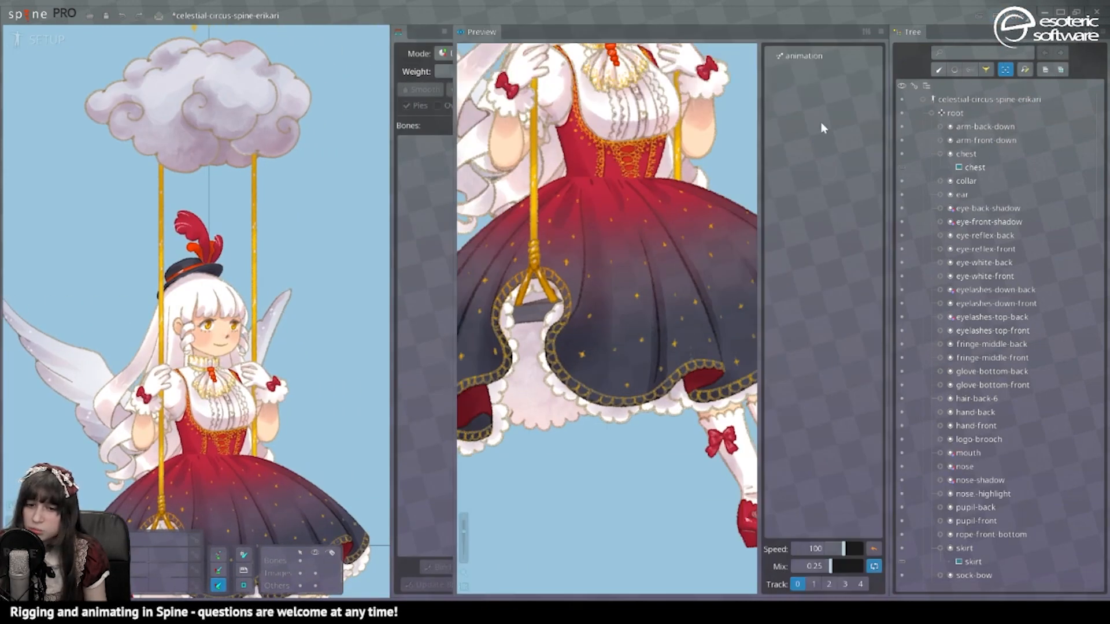
ctrl+click(989, 144)
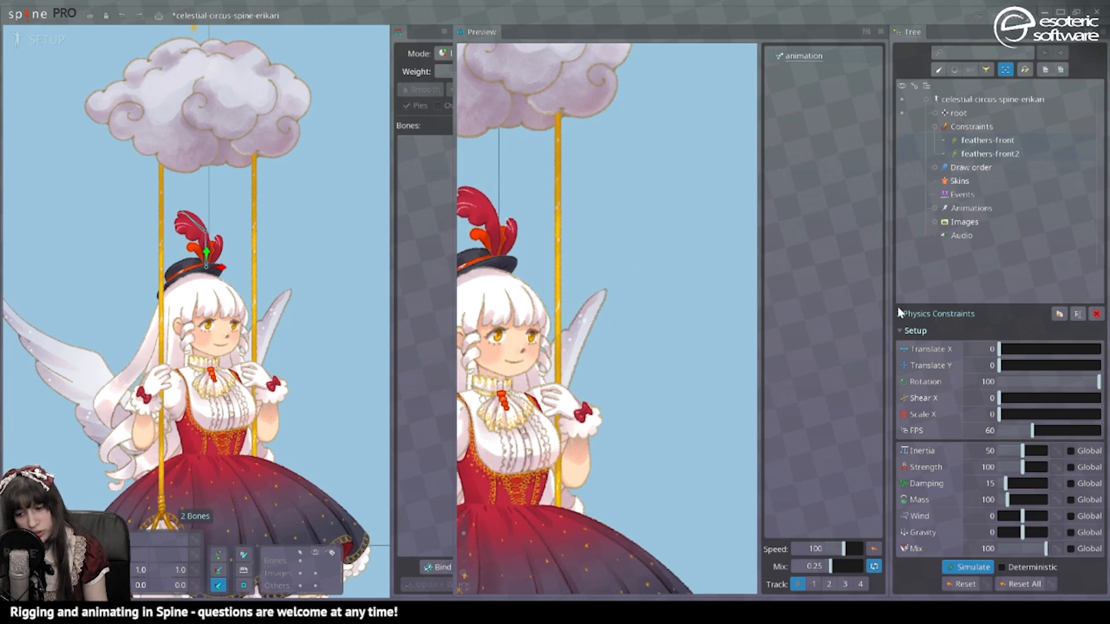
click(1012, 470)
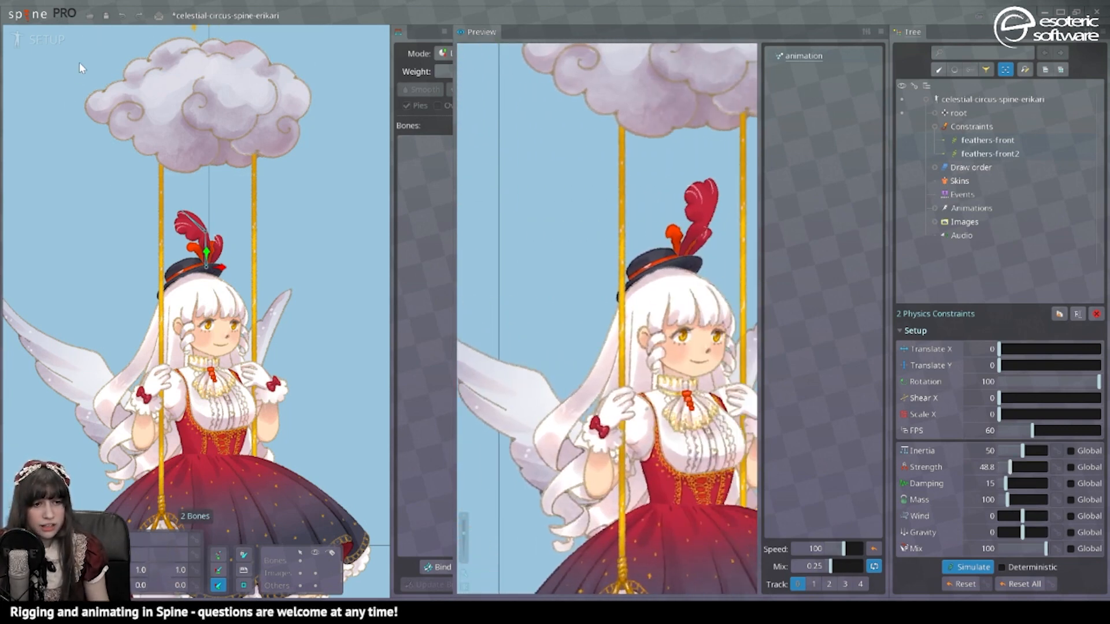
click(50, 45)
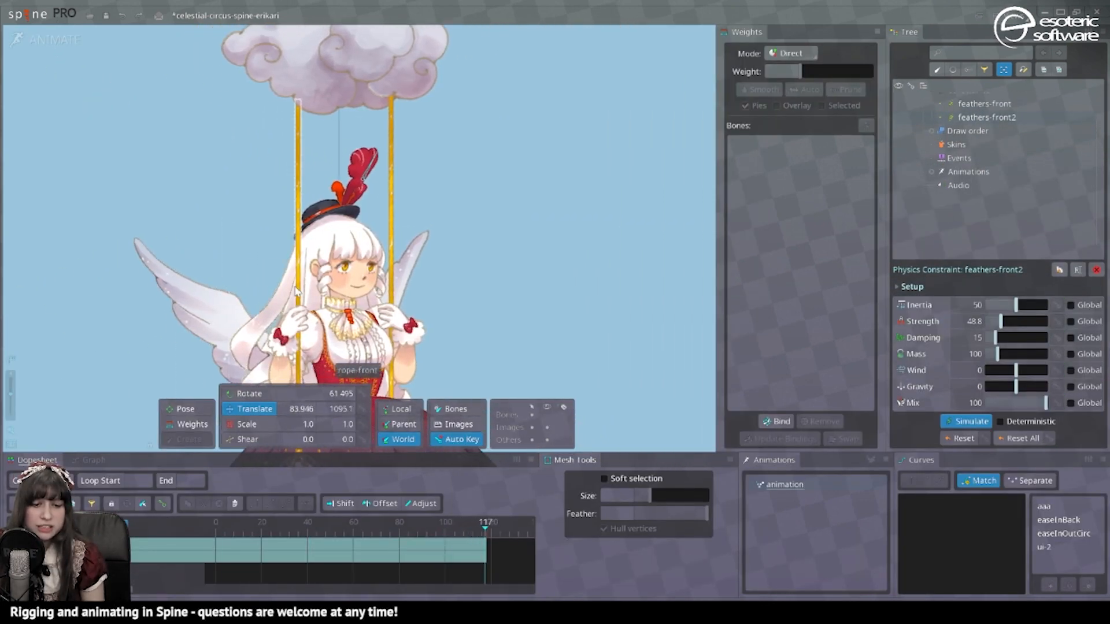
Step: Play the animation, then save the celestial circus changes and open the cloud-pot-physics project
click(202, 277)
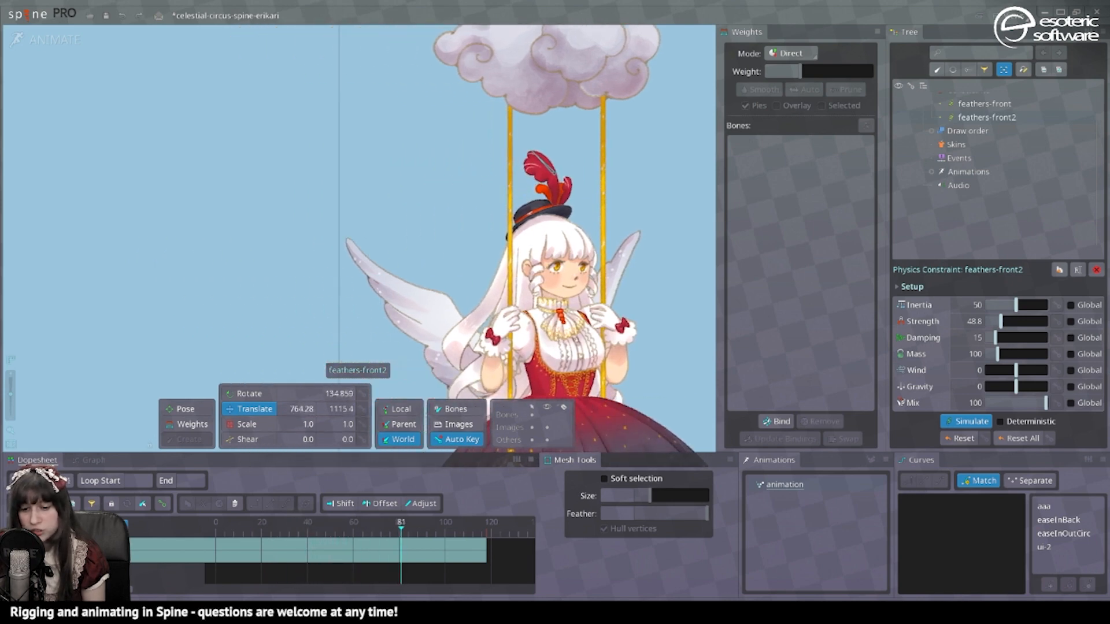
key(ctrl+o)
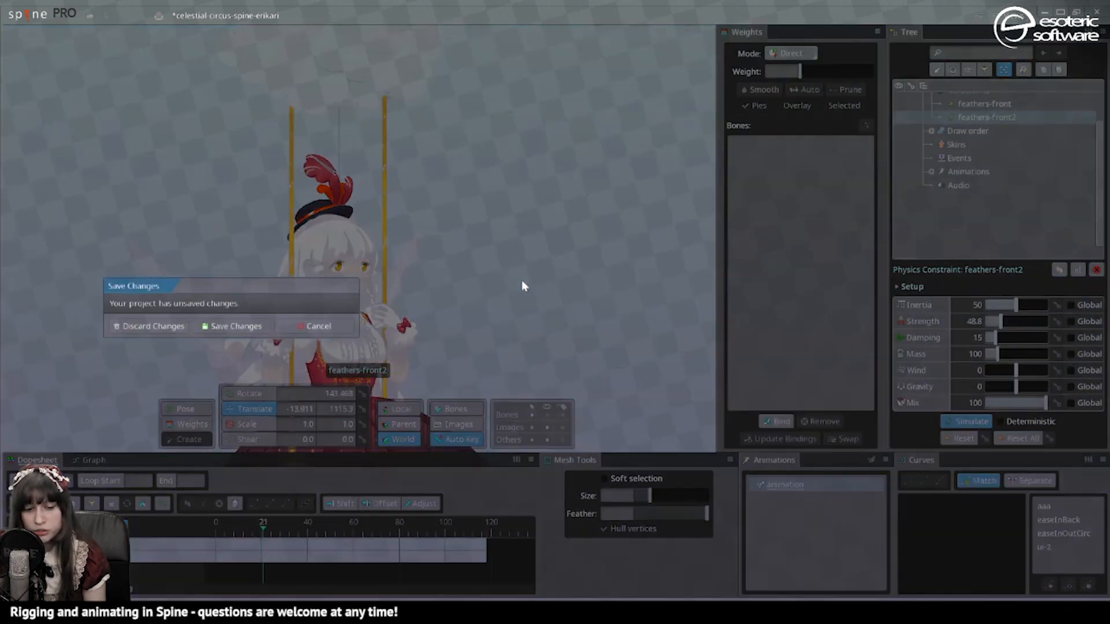
click(229, 327)
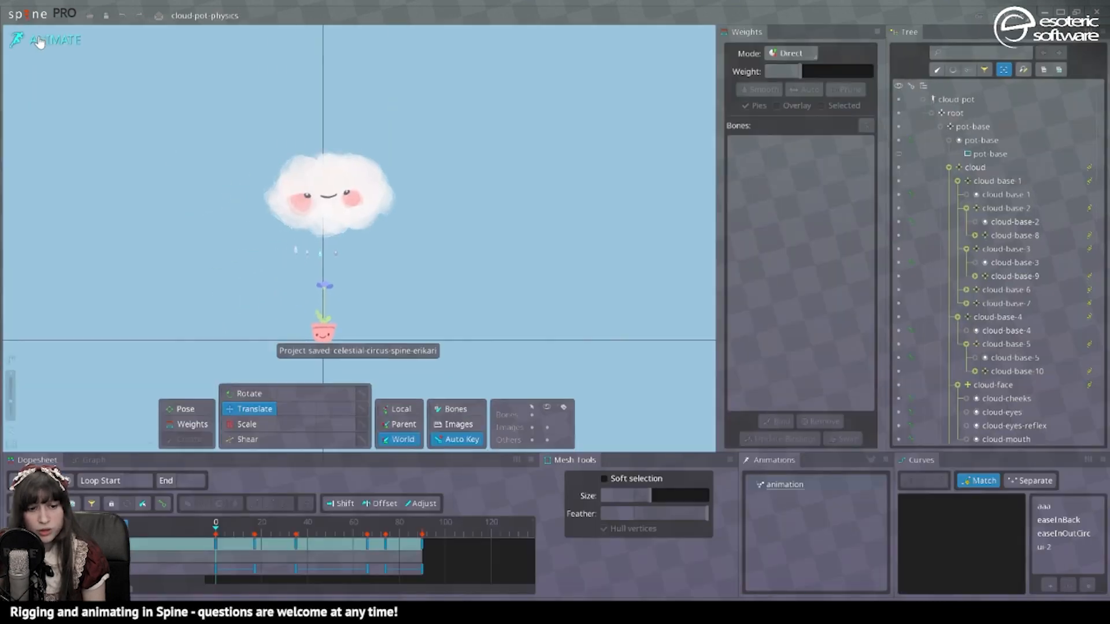